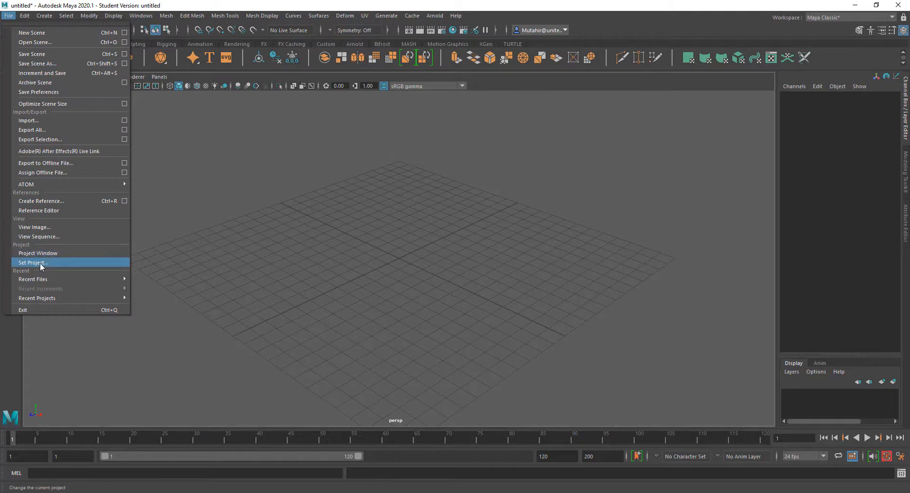
Step: Start setting the project and browse to the 013_Sem 1 2021 folder inside 003_Work\003_Subjects
click(40, 263)
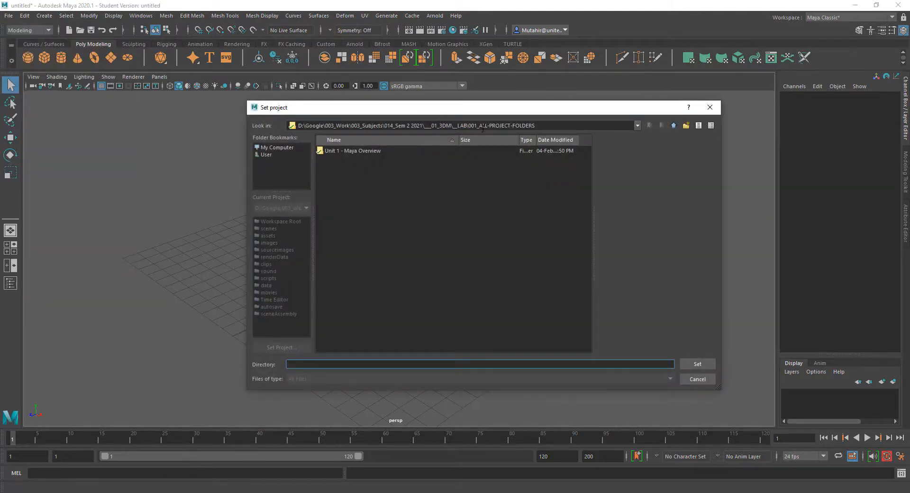
click(674, 126)
click(674, 126)
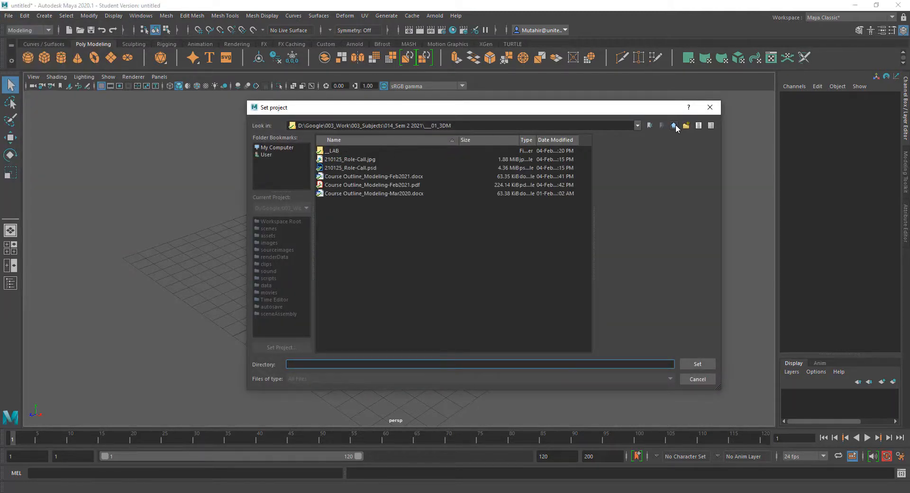
click(674, 126)
click(674, 126)
click(674, 126)
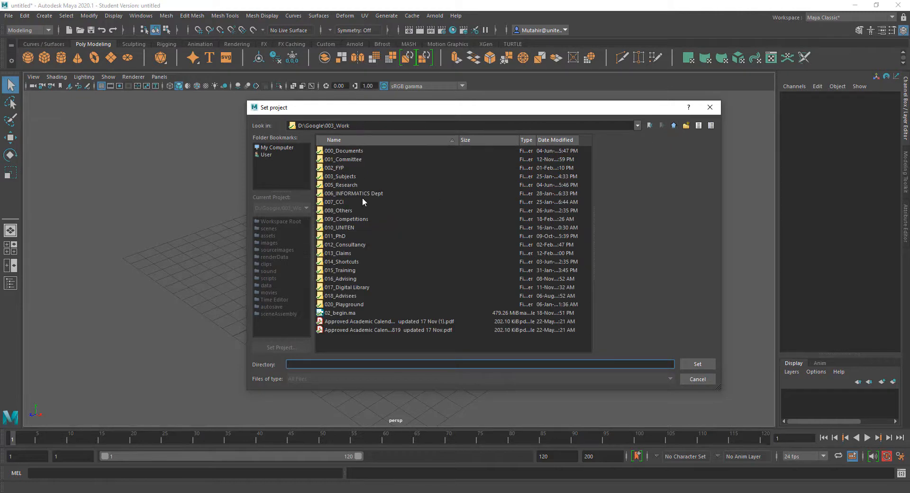
double_click(353, 178)
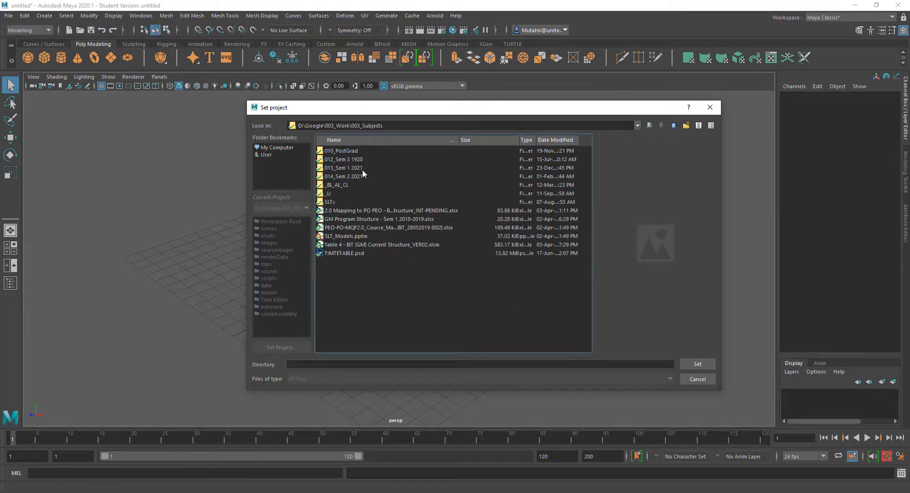
double_click(366, 168)
click(365, 160)
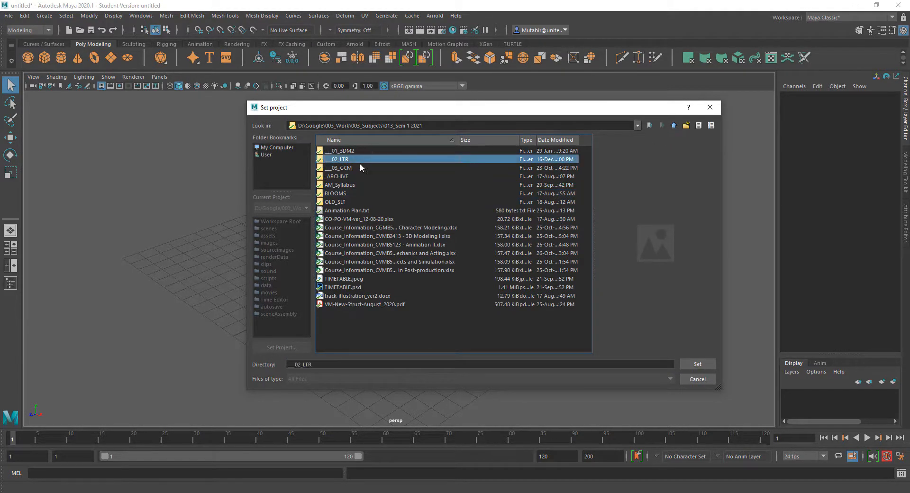
Step: Set the project to the Unit_1 folder inside ___01_3DM2\_LABS\01_DEMO_PROJECT FOLDERS
click(358, 167)
double_click(365, 153)
click(360, 167)
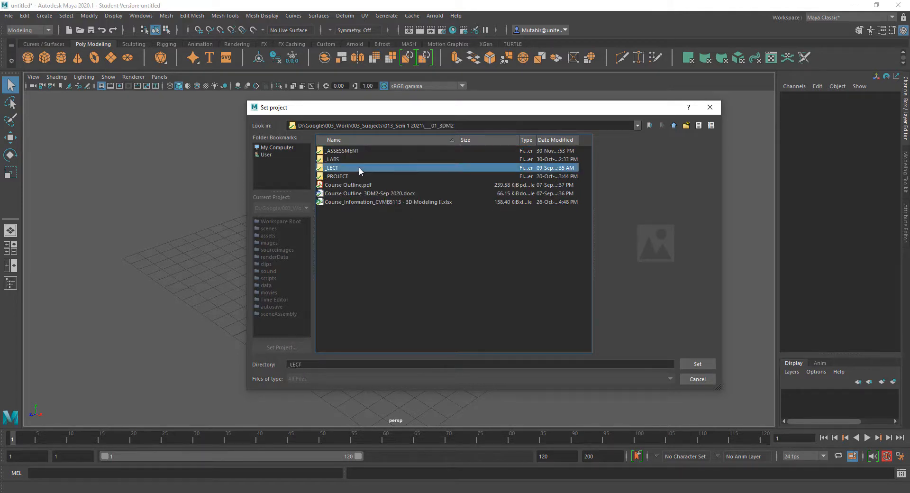
click(362, 159)
double_click(362, 158)
click(369, 150)
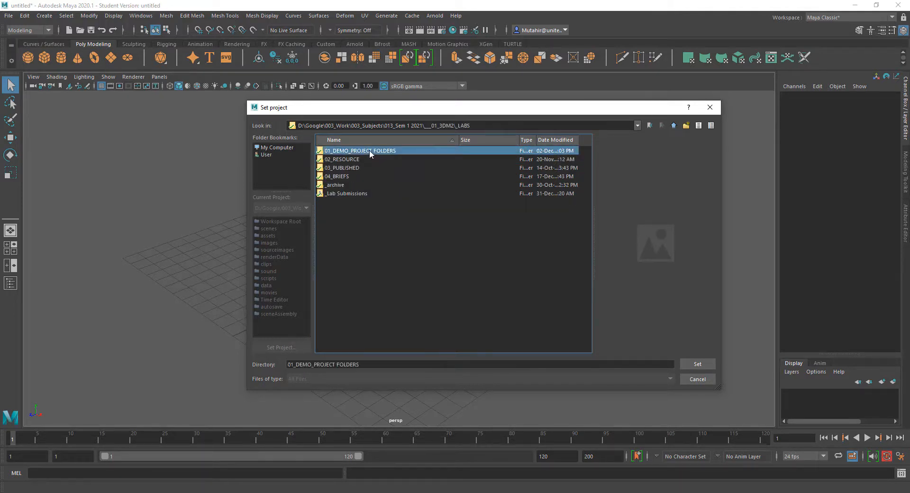
double_click(369, 150)
double_click(369, 150)
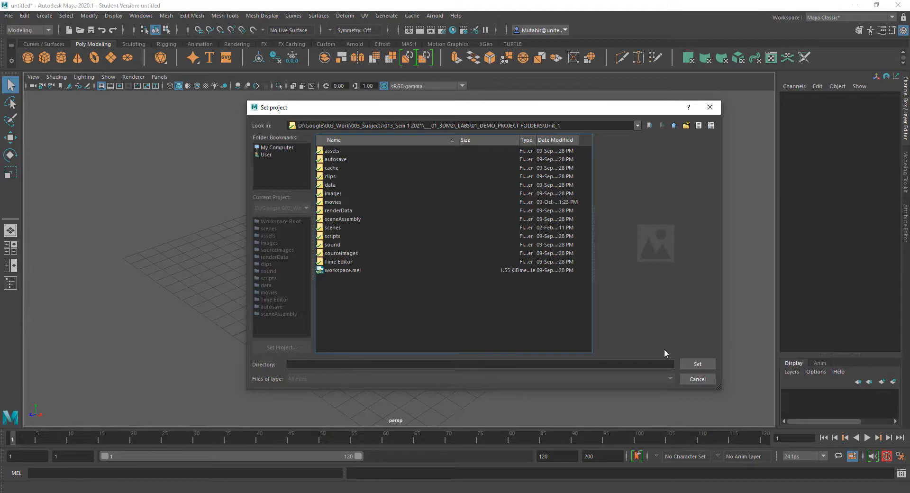
click(711, 364)
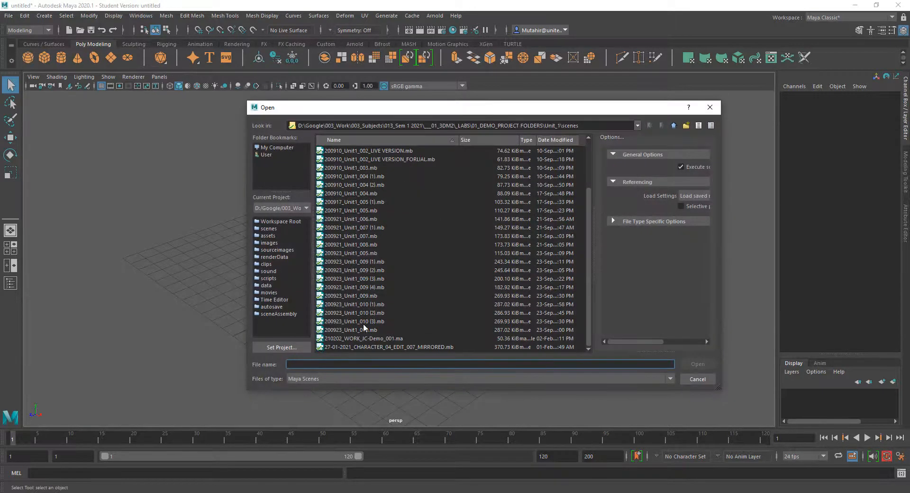
Step: Open the scene 200923_Unit1_010.mb, accepting the student version notice, and frame the character's gloves
double_click(363, 329)
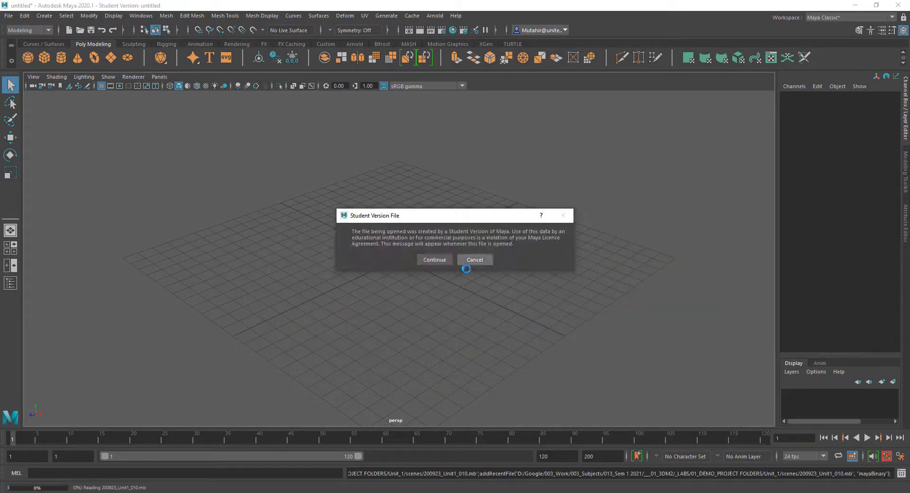
click(435, 259)
key(f)
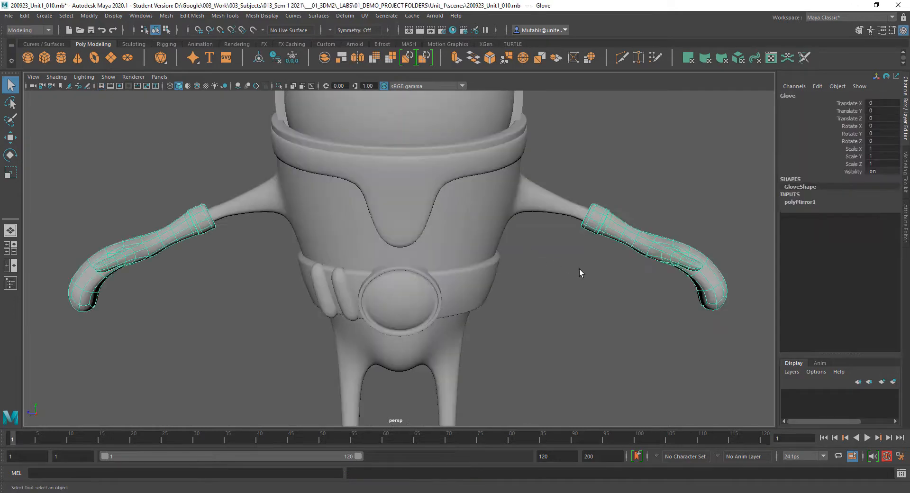
Step: Select the faces of one of the character's gloves, frame them, and examine the mitten shape with its thumb
alt+drag(579, 269, 553, 283)
right_drag(653, 253, 651, 283)
drag(563, 204, 758, 402)
key(f)
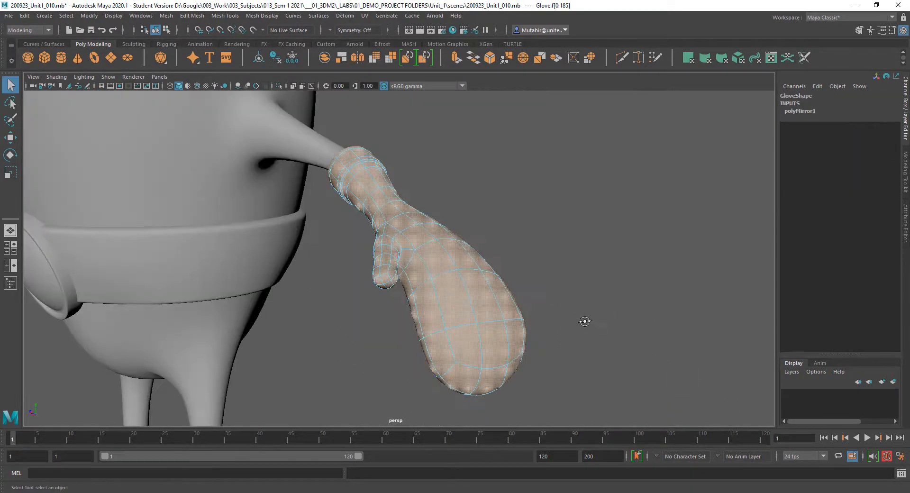
alt+drag(585, 322, 603, 301)
click(622, 247)
alt+drag(623, 251, 455, 158)
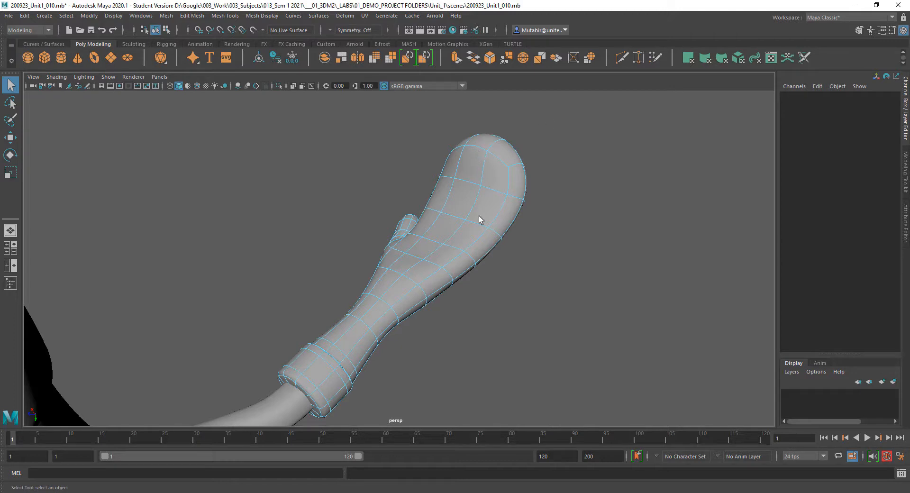
Step: Examine the glove's topology from several angles, in wireframe and in shaded display without smooth preview
alt+drag(479, 216, 414, 198)
alt+drag(419, 235, 364, 226)
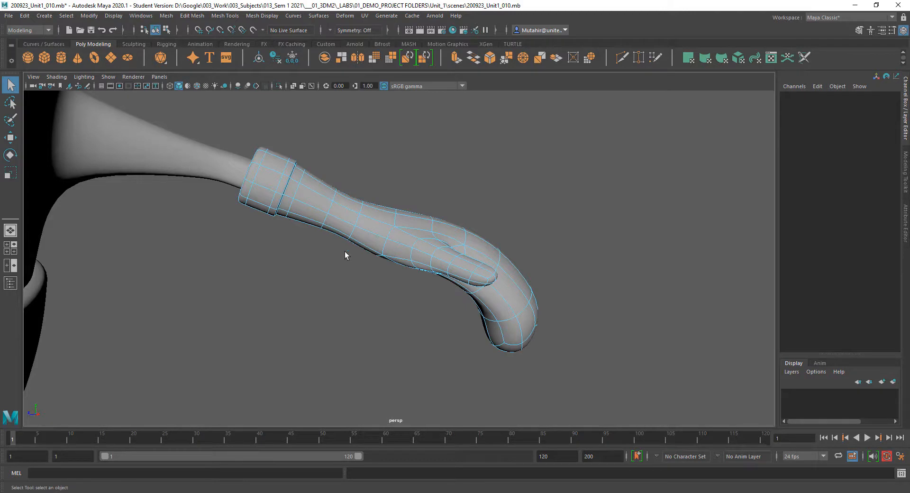
scroll(472, 306, down, 2)
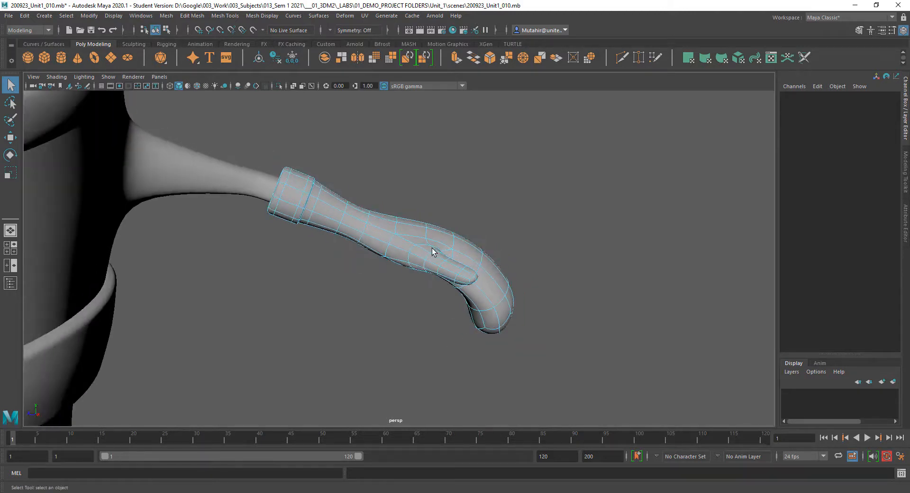
key(4)
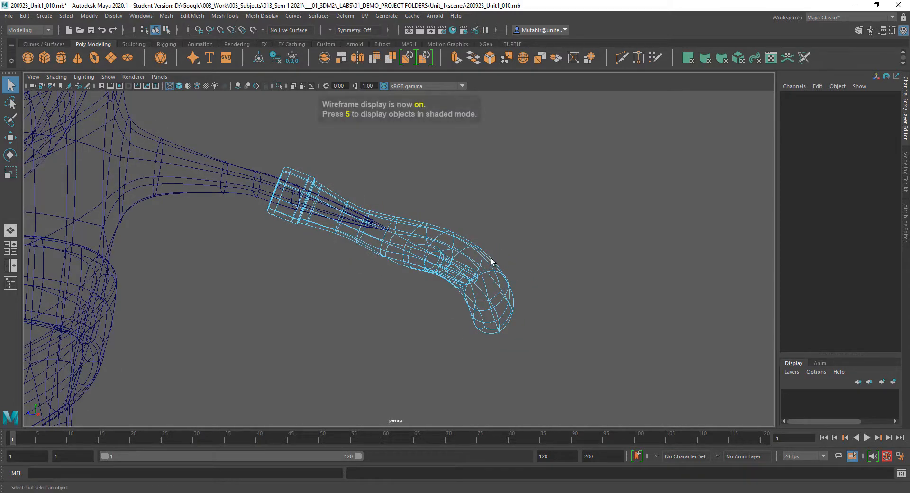
key(1)
key(5)
alt+drag(490, 260, 497, 174)
Step: Start a new scene without saving the changes and create a polygon cube at the origin
key(ctrl+n)
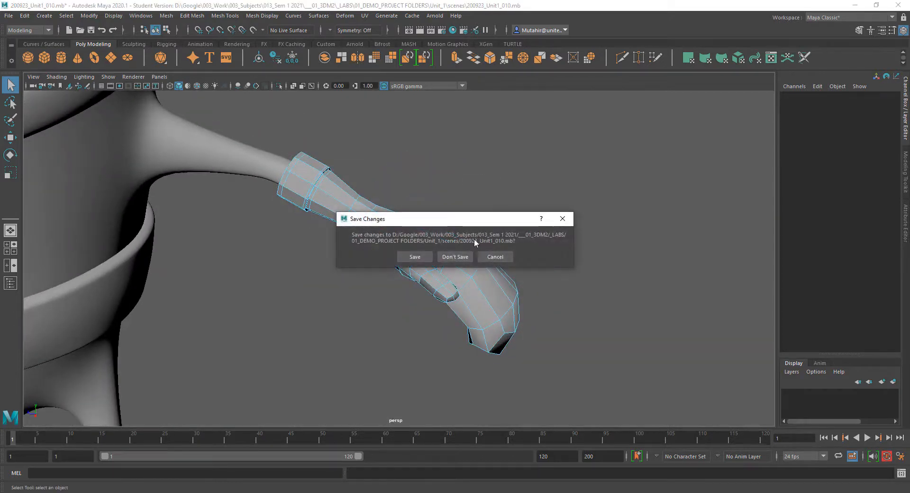
click(457, 258)
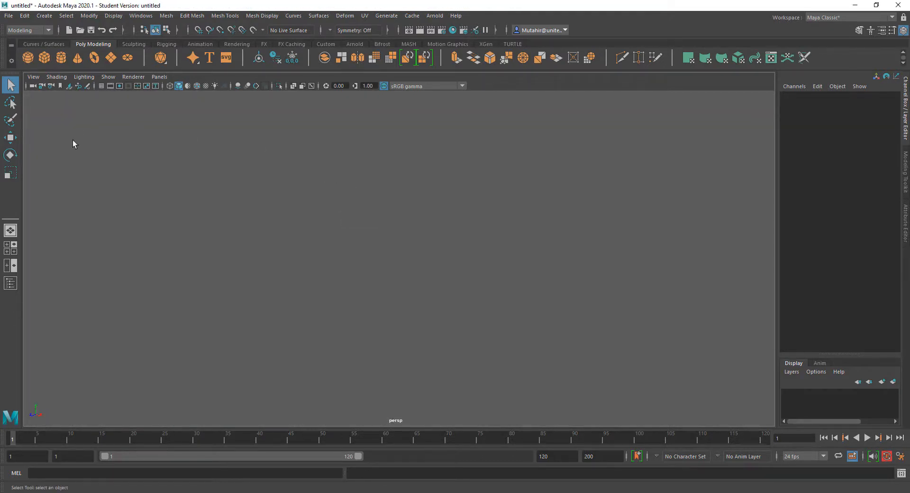
click(44, 57)
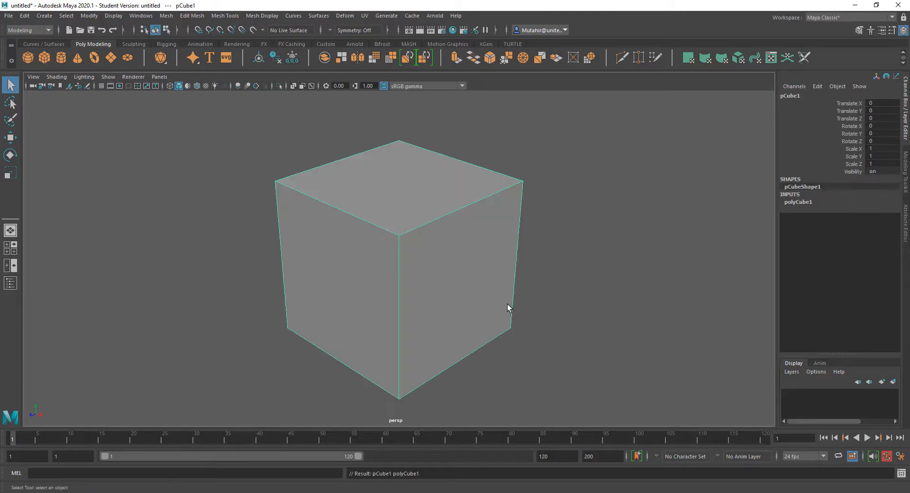
alt+drag(507, 307, 439, 248)
Step: Create a polygon cylinder and move it along Z to about 2.8, beside the cube
click(28, 58)
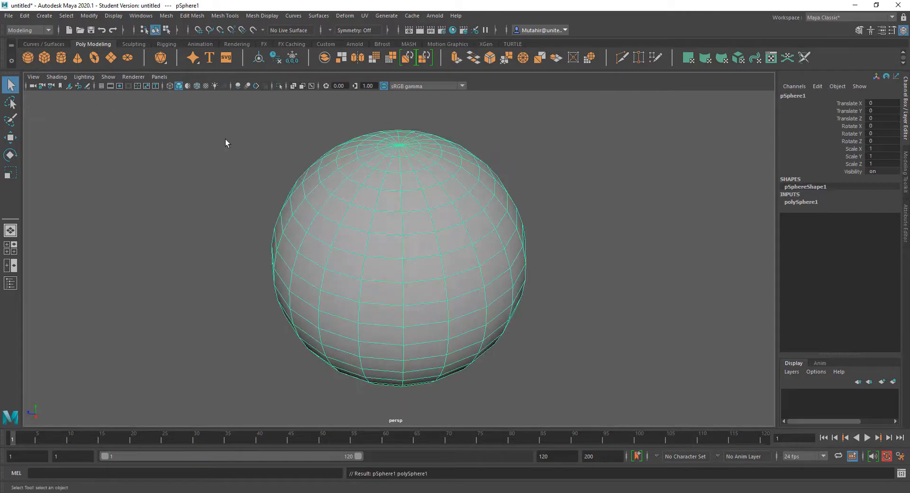
key(ctrl+z)
click(61, 57)
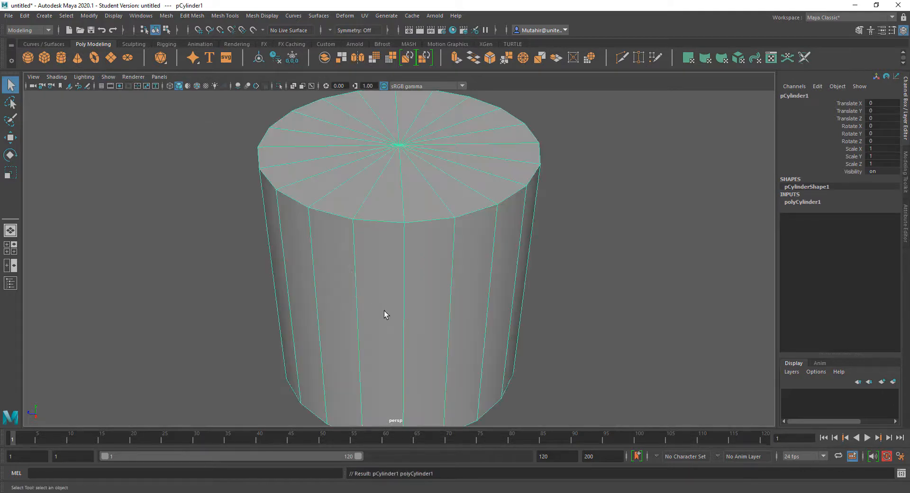
key(w)
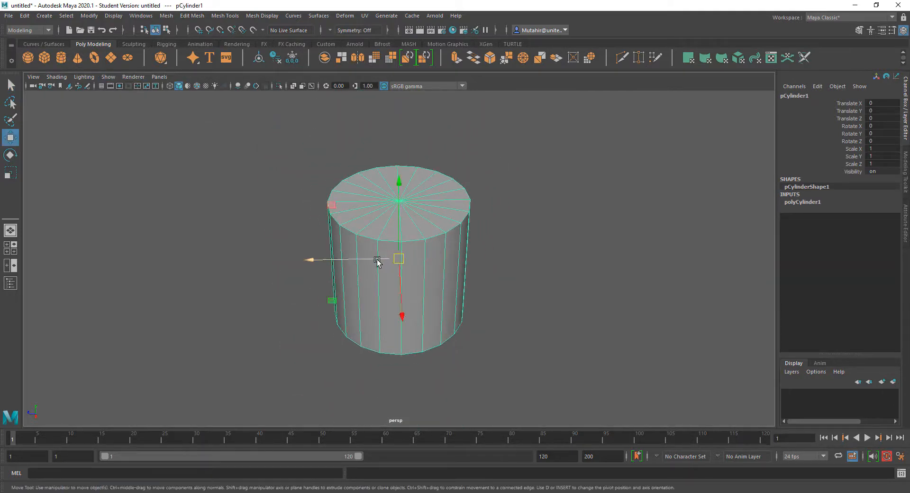
drag(380, 259, 195, 264)
key(q)
alt+drag(382, 341, 369, 267)
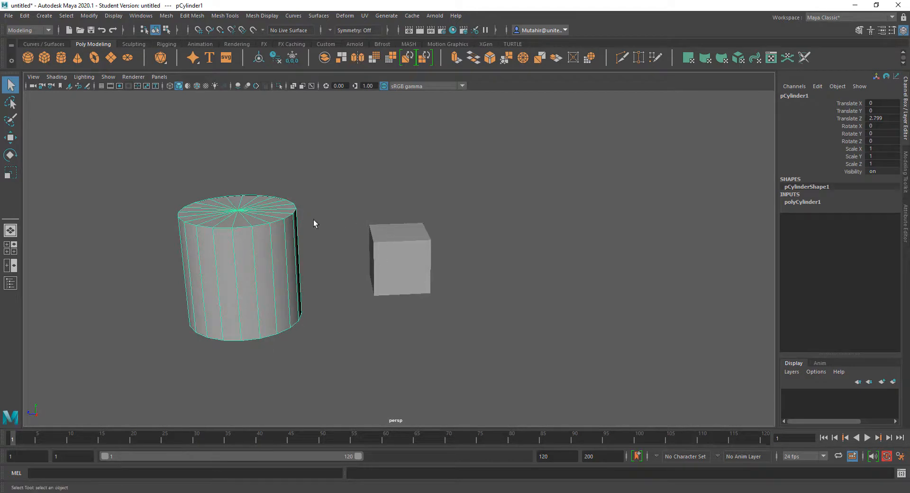
Step: Set the cylinder's axis subdivisions to 8
key(e)
click(421, 246)
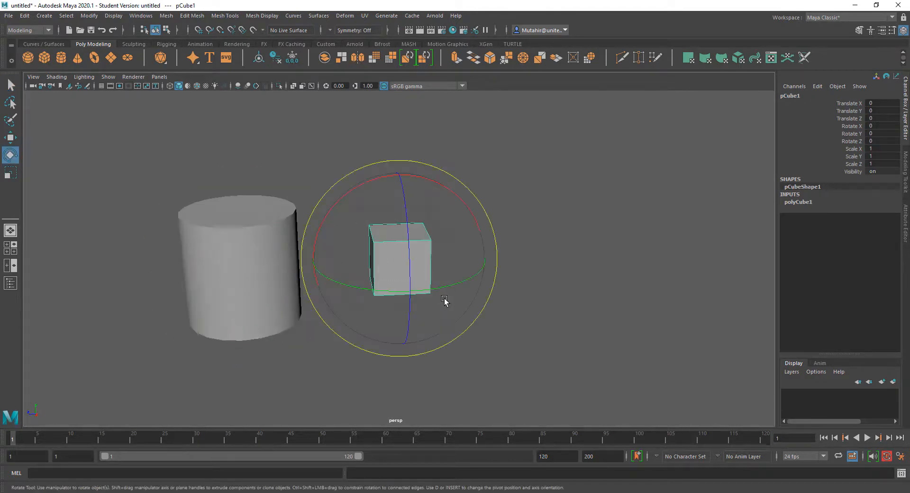
click(290, 265)
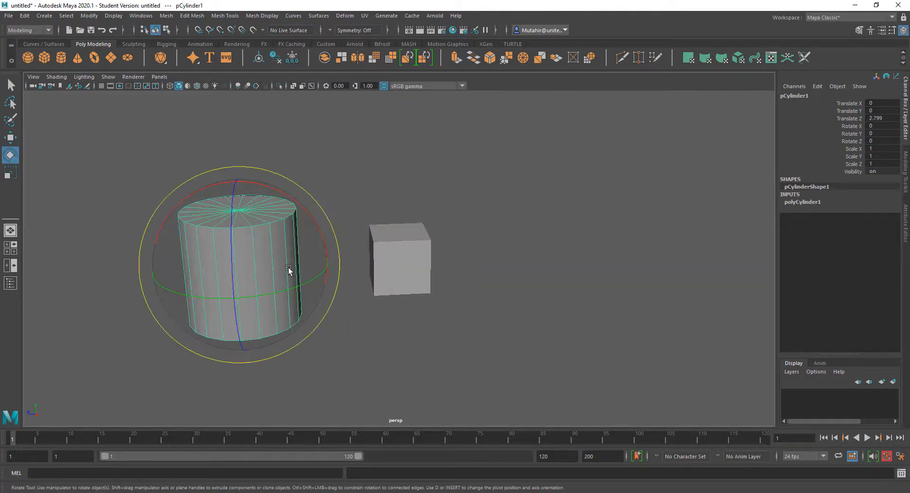
click(809, 202)
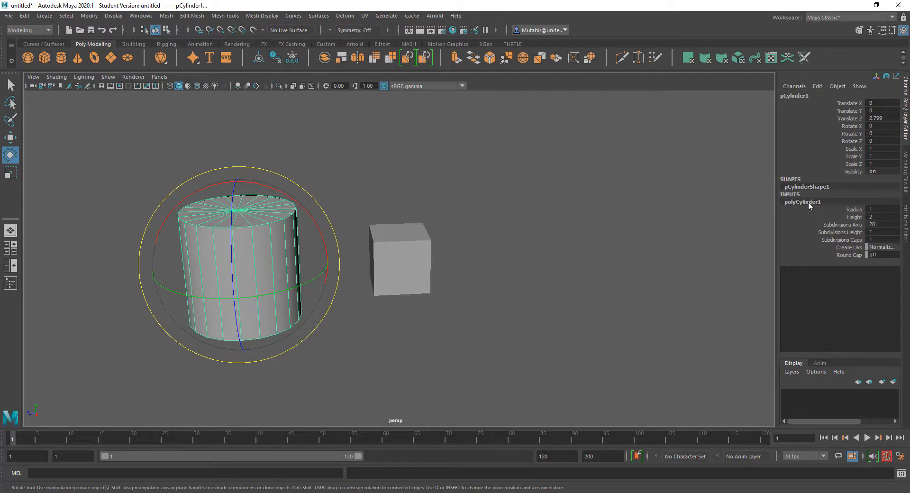
double_click(874, 224)
key(Return)
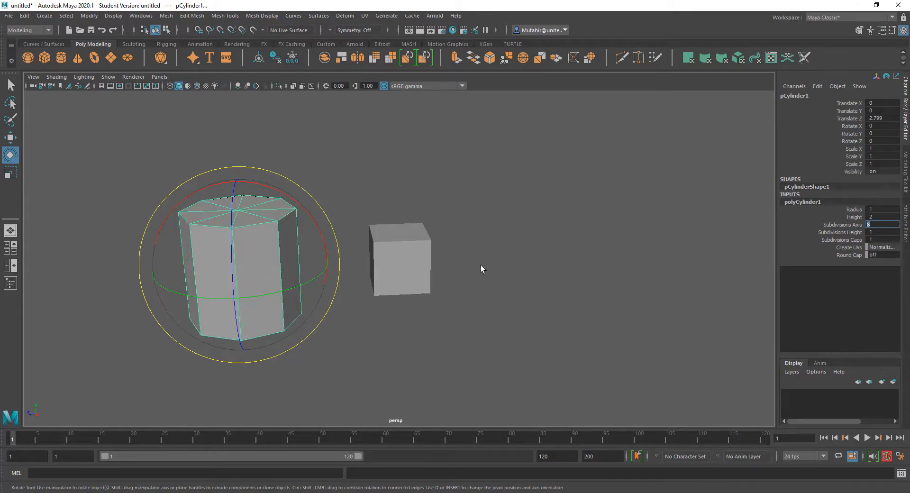
alt+drag(481, 266, 459, 255)
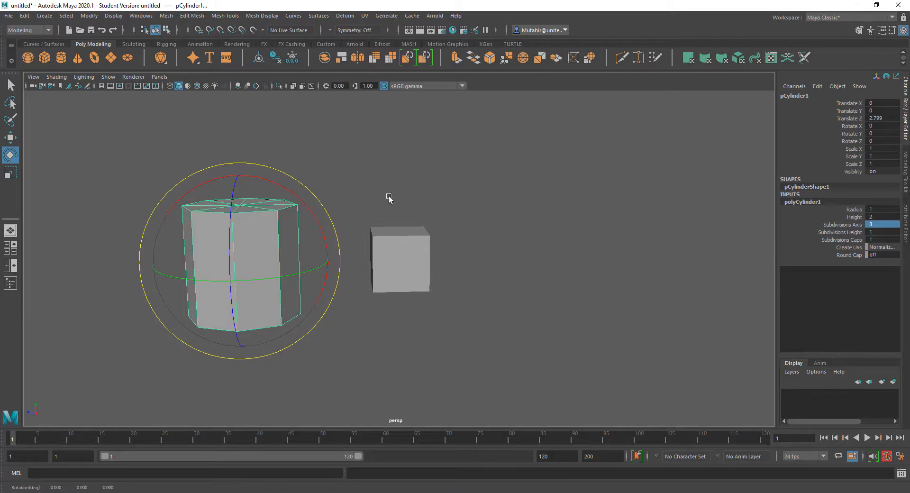
Step: Set the cylinder's height to 4
double_click(874, 217)
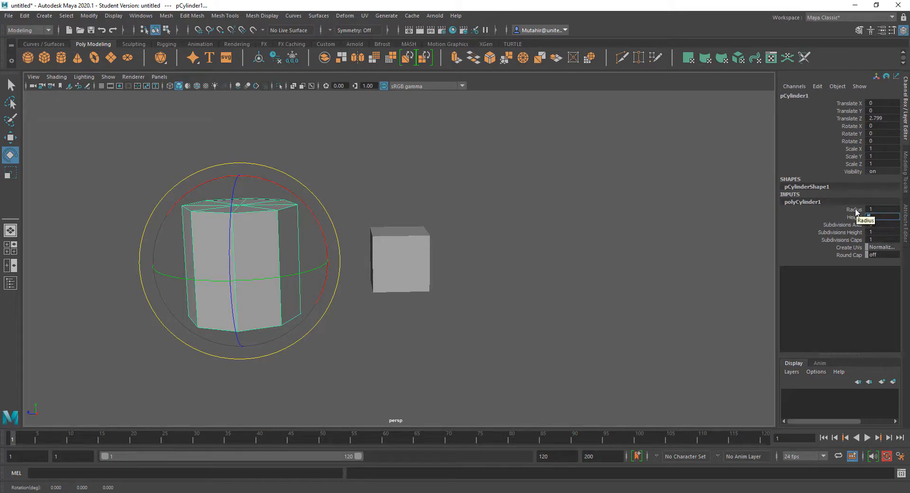
text(4)
key(Return)
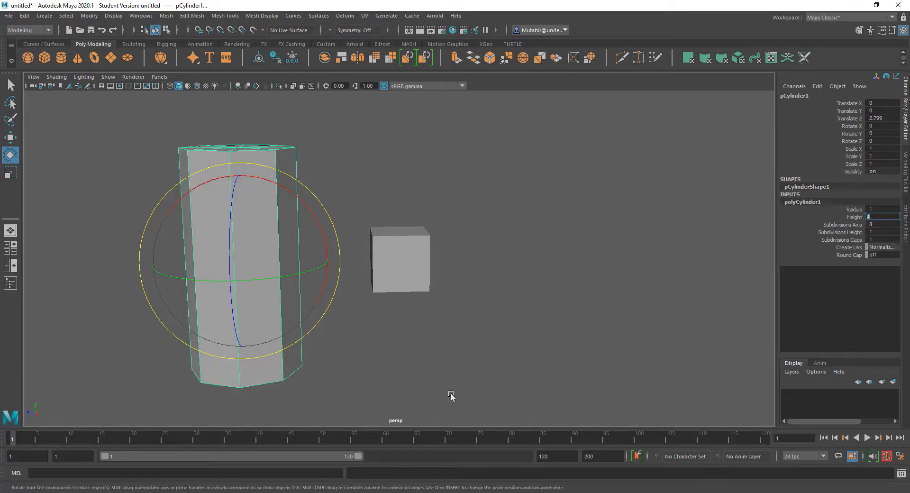
alt+drag(449, 396, 529, 359)
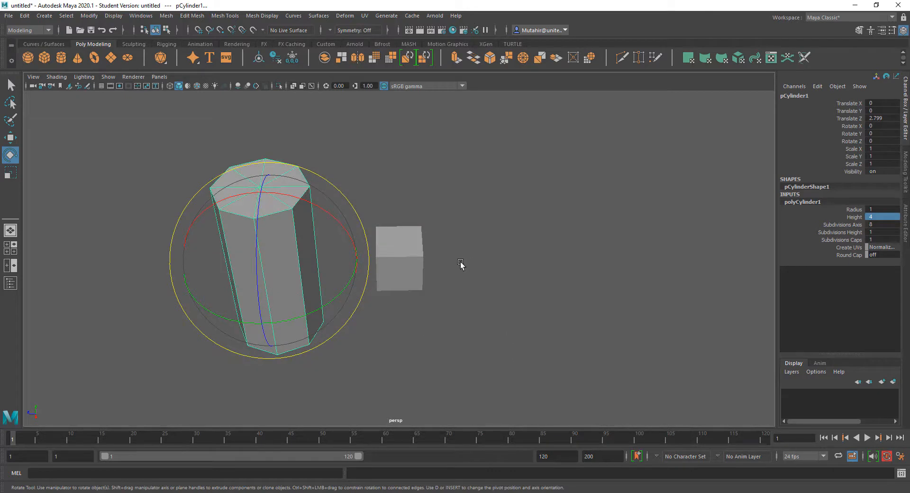
Step: Rotate the cylinder to -90 degrees about X so it points at the cube, and set its radius to 0.5
alt+drag(460, 264, 390, 245)
alt+drag(406, 291, 416, 322)
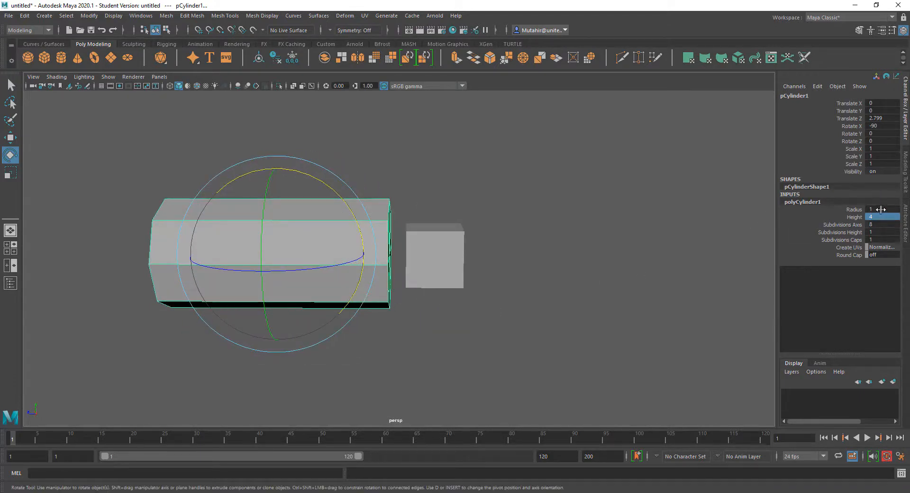
text(5)
key(Return)
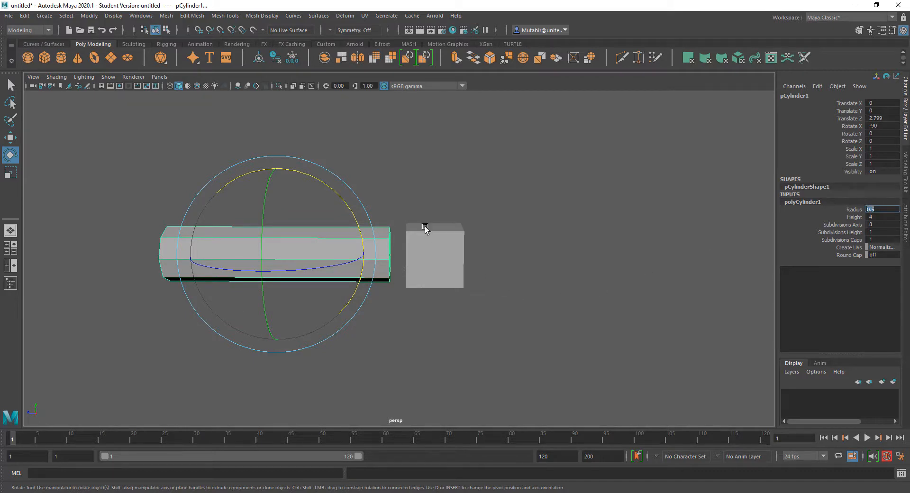
Step: Select the cube and set its width, height and depth to 2
click(463, 271)
alt+drag(462, 271, 716, 254)
click(798, 202)
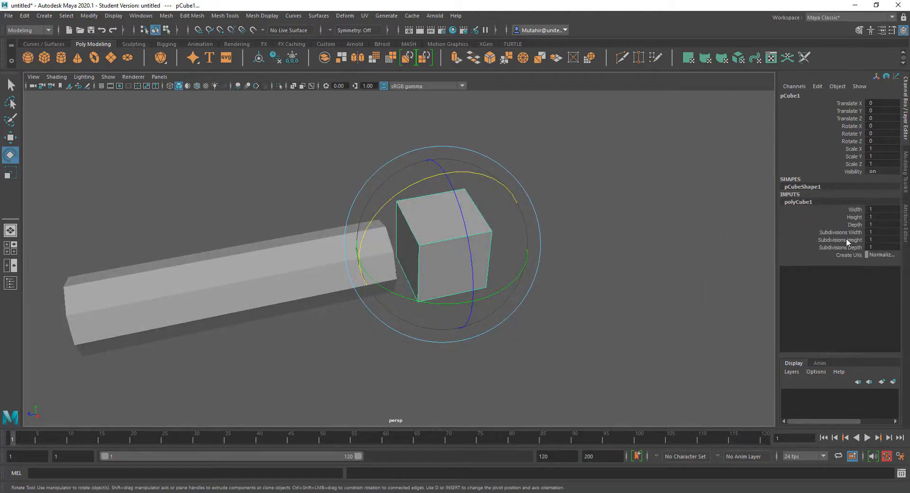
drag(875, 209, 881, 225)
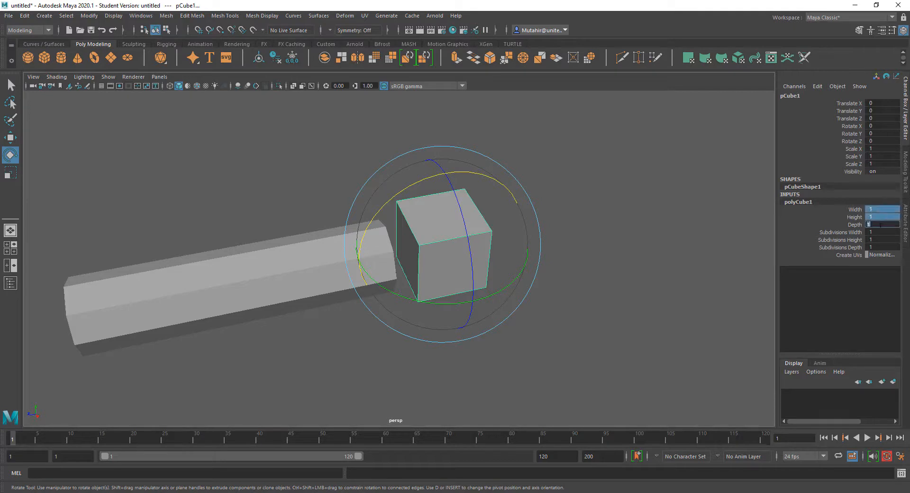
key(Return)
alt+drag(491, 316, 539, 294)
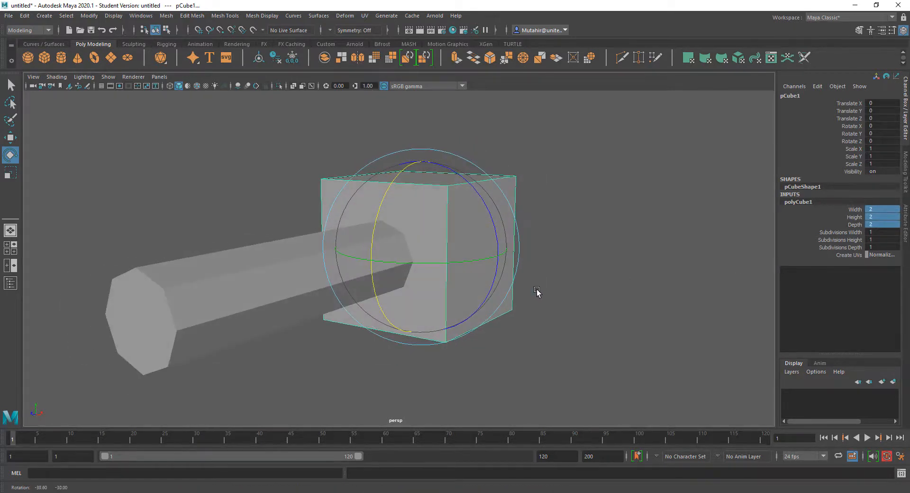
Step: Set the cube's width, height and depth to 1.5
double_click(884, 209)
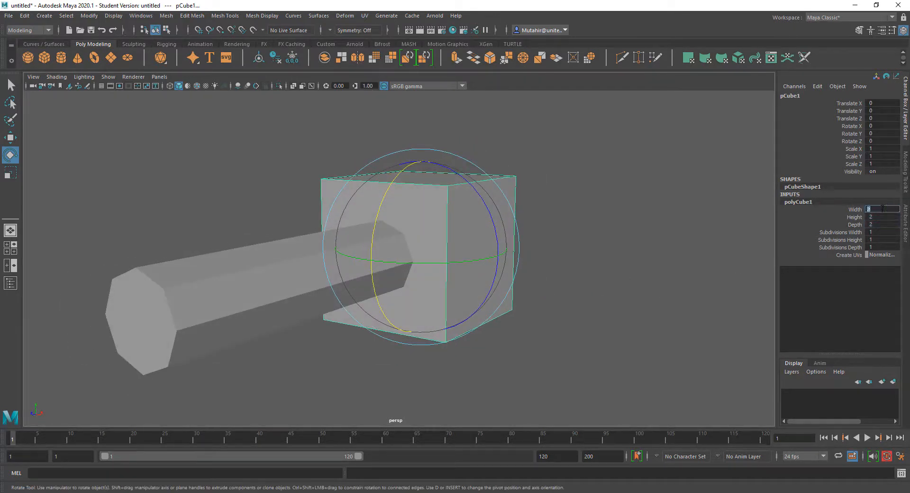
drag(885, 223, 867, 209)
text(1.5)
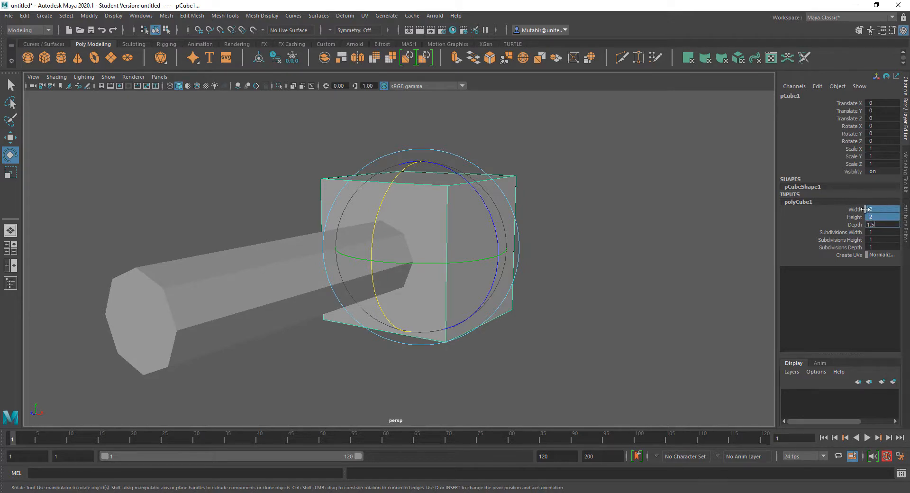
key(Return)
alt+drag(554, 262, 537, 283)
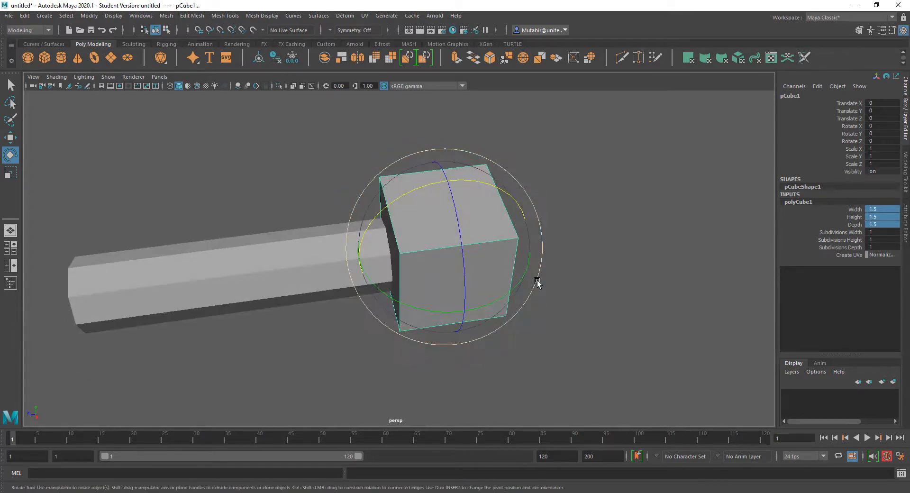
Step: Set the cube's depth to 3.6 and move it along Z to about -1.21, away from the cylinder
click(856, 226)
middle_drag(590, 232, 600, 232)
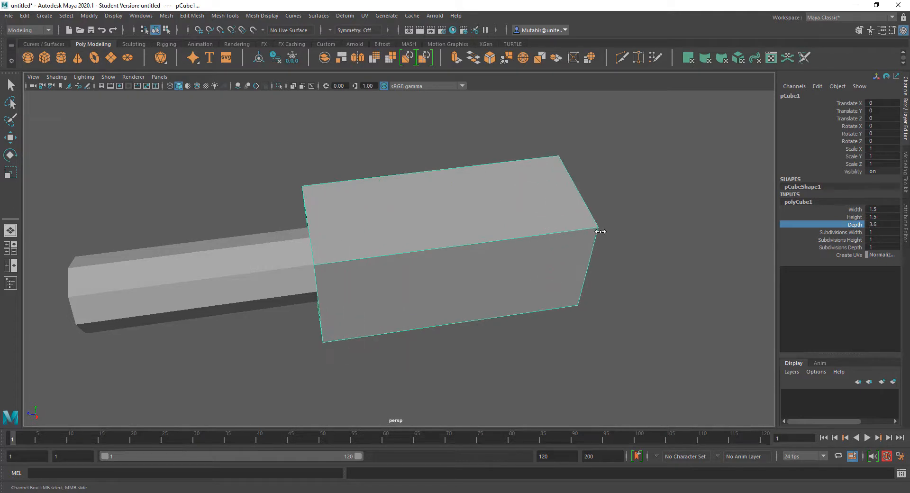
alt+drag(475, 263, 473, 254)
key(w)
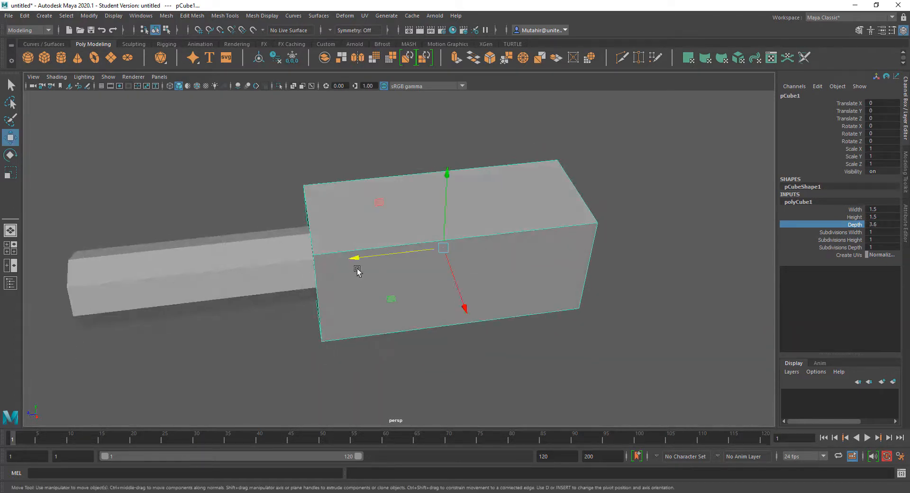
drag(357, 257, 463, 282)
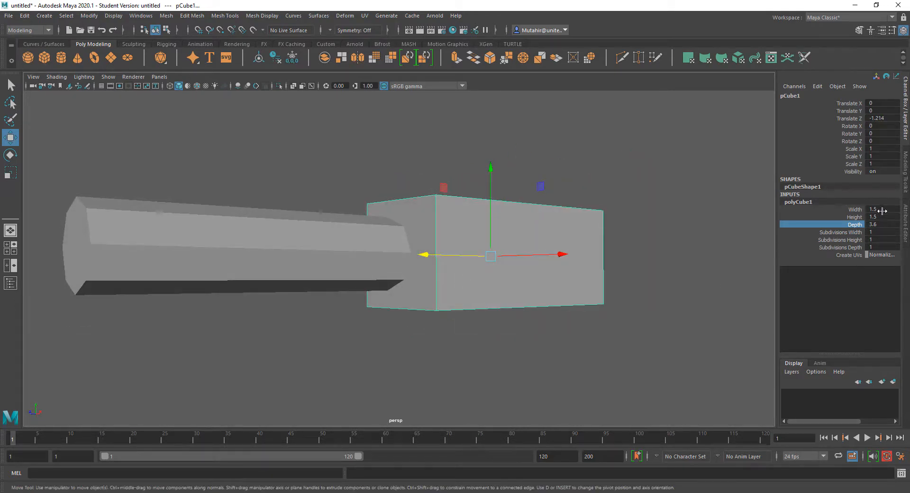
Step: Set both the width and the height of the cube to 1.25
drag(882, 211, 884, 214)
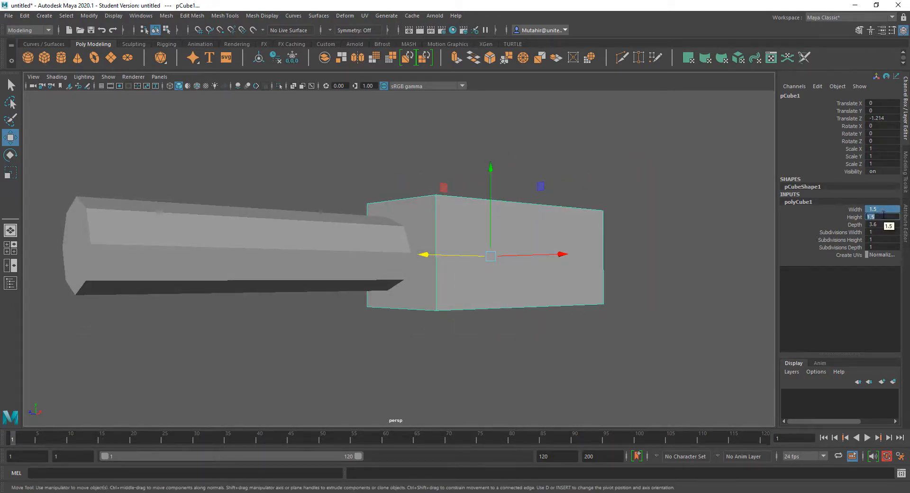
text(1.25)
key(Return)
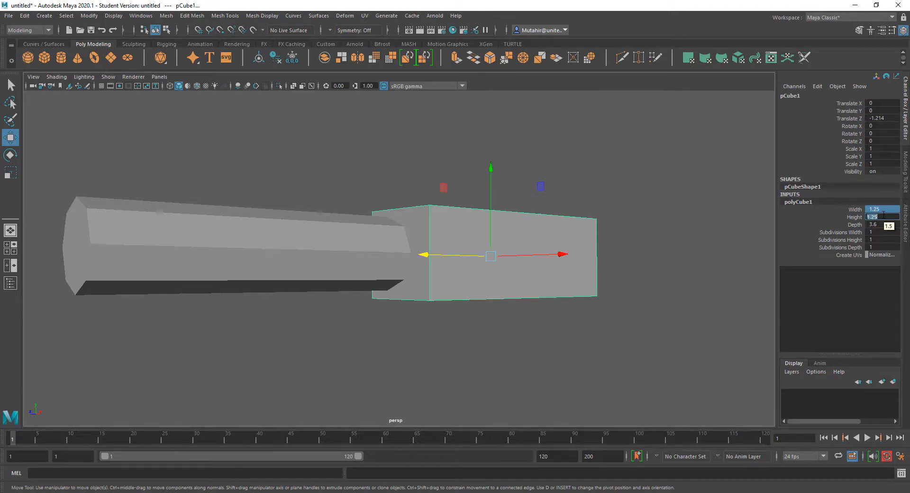
alt+drag(618, 275, 569, 333)
Step: Widen the cube to a width of 1.65
click(855, 210)
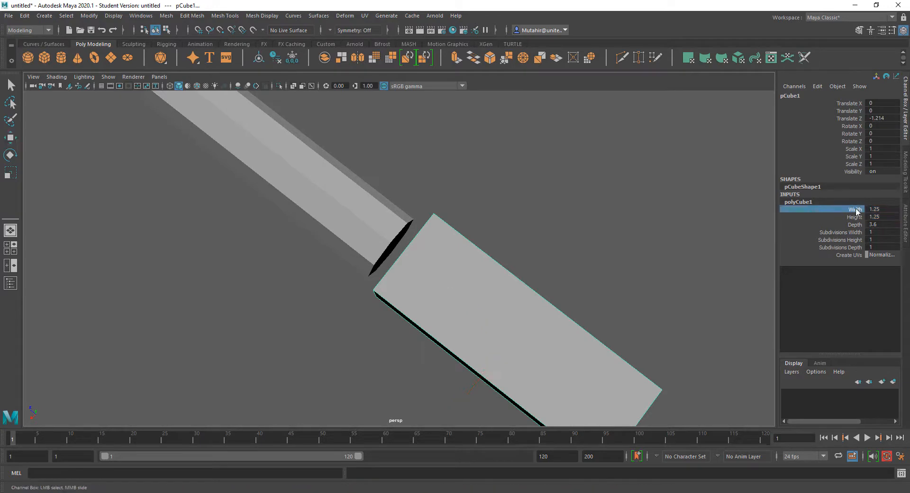
middle_drag(575, 225, 577, 225)
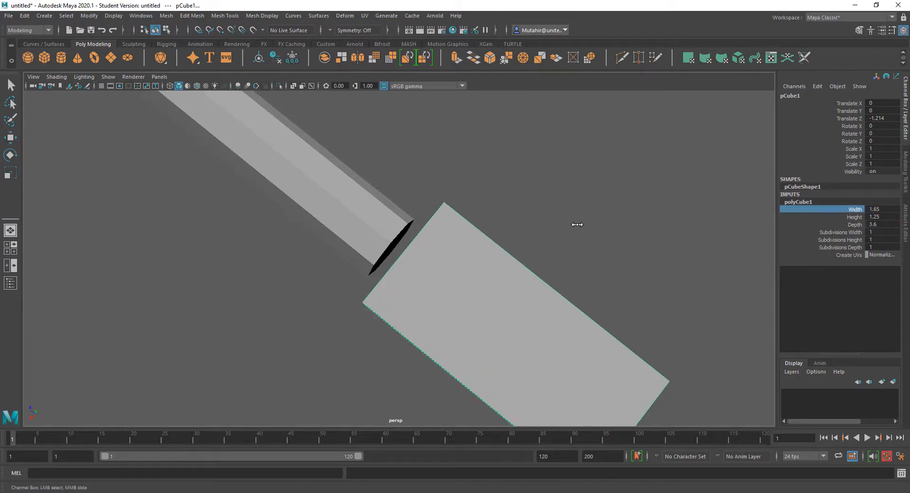
alt+drag(450, 291, 584, 272)
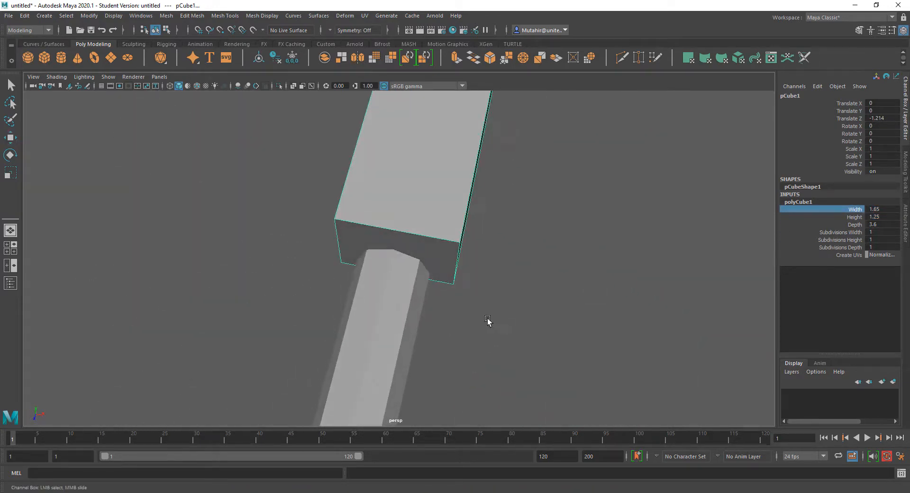
Step: Set the cube's depth to 3.2 and move it along Z to -0.88, close to the cylinder's end
alt+right_drag(488, 322, 491, 191)
alt+drag(491, 191, 434, 178)
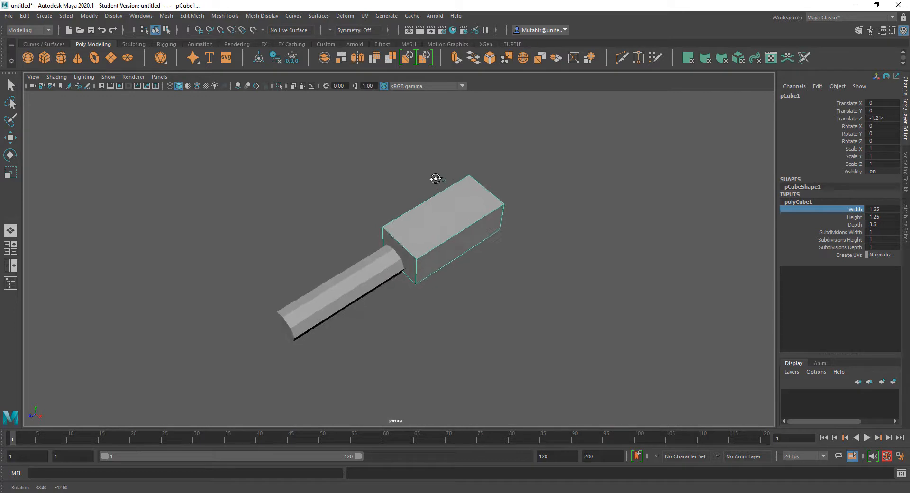
click(848, 224)
middle_drag(522, 226, 517, 222)
alt+drag(518, 221, 471, 248)
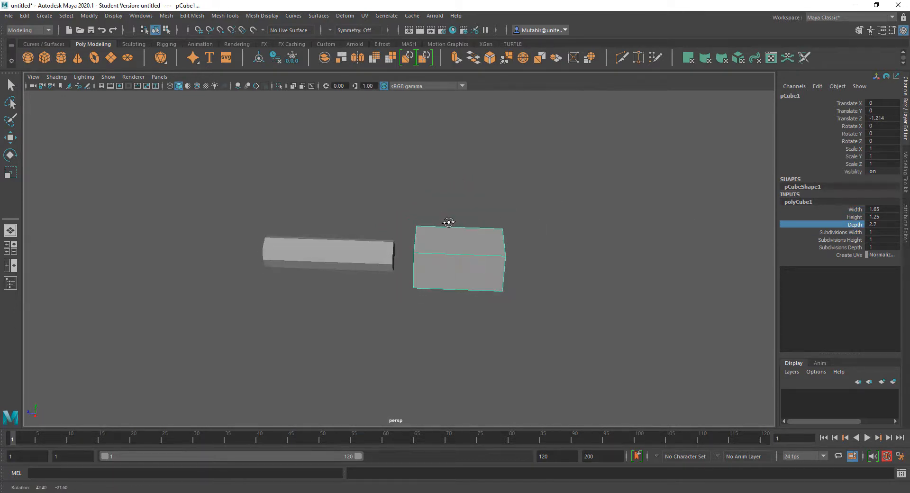
middle_drag(471, 253, 478, 254)
key(w)
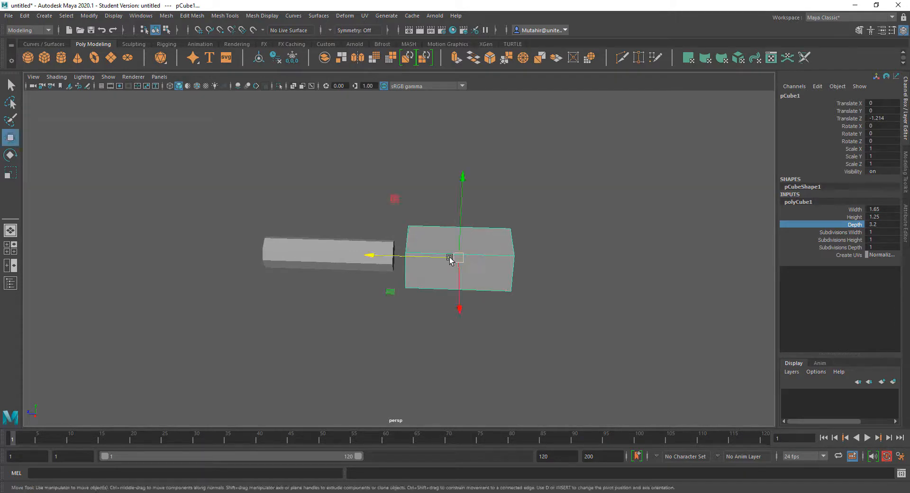
drag(429, 259, 341, 280)
Step: Move the cylinder along its length away from the cube, leaving a wide gap between the two
click(296, 271)
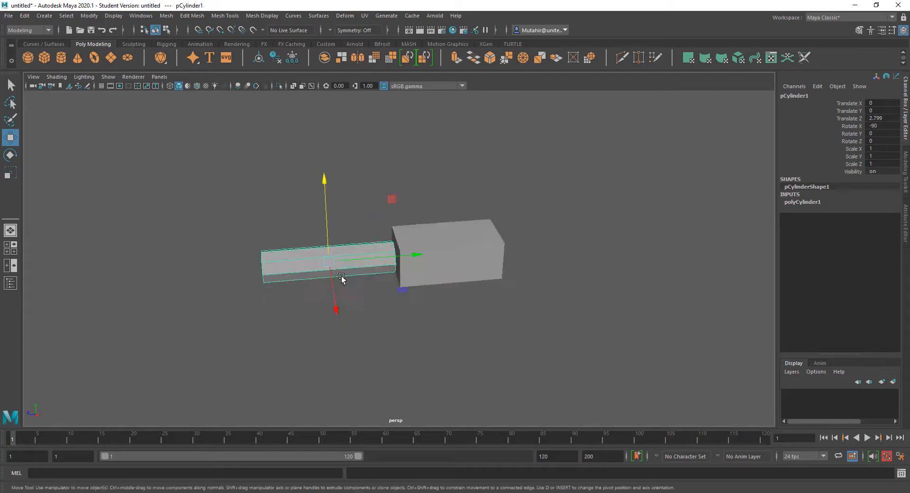
key(q)
alt+drag(502, 283, 346, 253)
click(482, 238)
click(346, 253)
key(w)
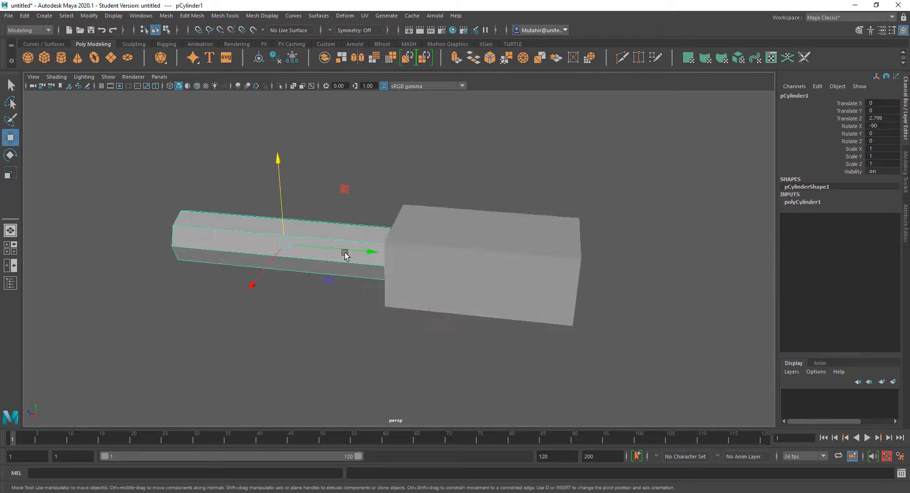
middle_drag(345, 253, 279, 250)
drag(279, 250, 207, 245)
key(q)
Step: Delete the cap faces on the cylinder's end facing the cube, keeping the side faces
scroll(397, 273, up, 5)
mouse_move(398, 273)
alt+mouse_down()
mouse_move(470, 347)
mouse_move(393, 288)
alt+mouse_up()
right_drag(294, 226, 298, 246)
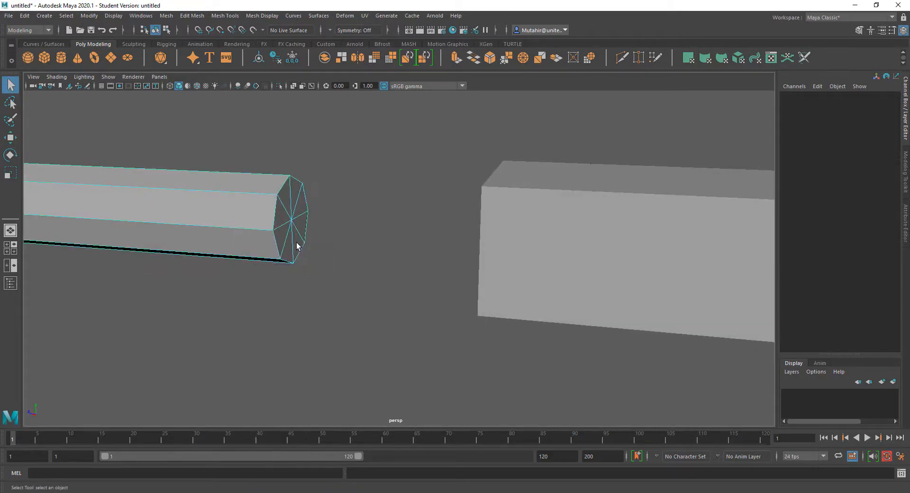
drag(252, 149, 402, 371)
ctrl+drag(233, 170, 347, 299)
key(Delete)
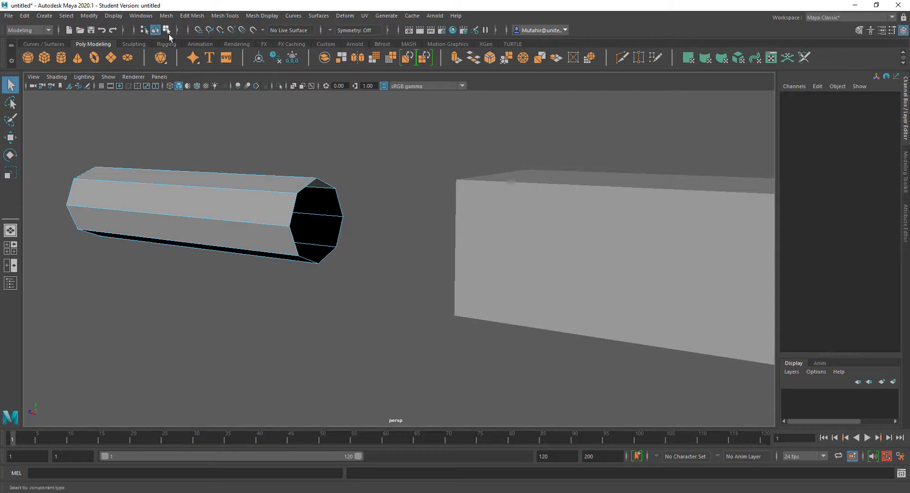
Step: Show wireframe on the shaded meshes and select the border edges around the cylinder's open end
click(197, 86)
alt+drag(314, 186, 246, 233)
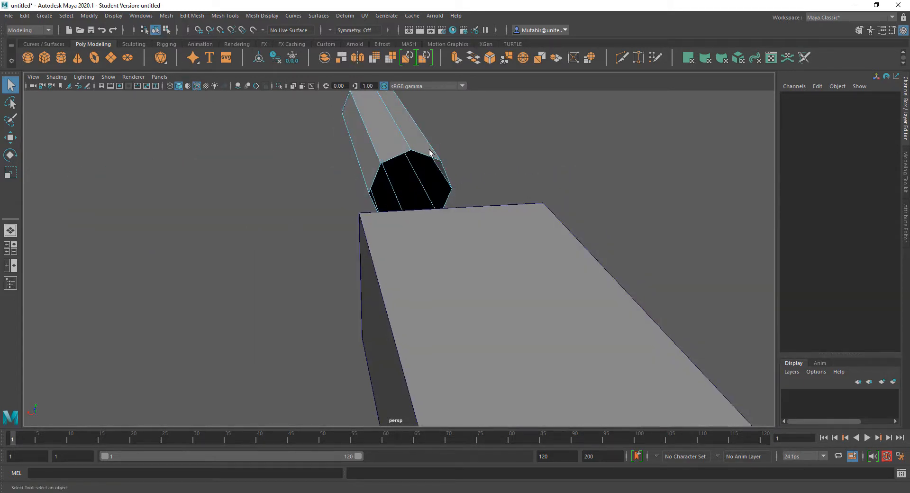
alt+drag(282, 256, 390, 252)
right_drag(335, 210, 318, 180)
drag(317, 179, 346, 268)
ctrl+drag(274, 365, 273, 366)
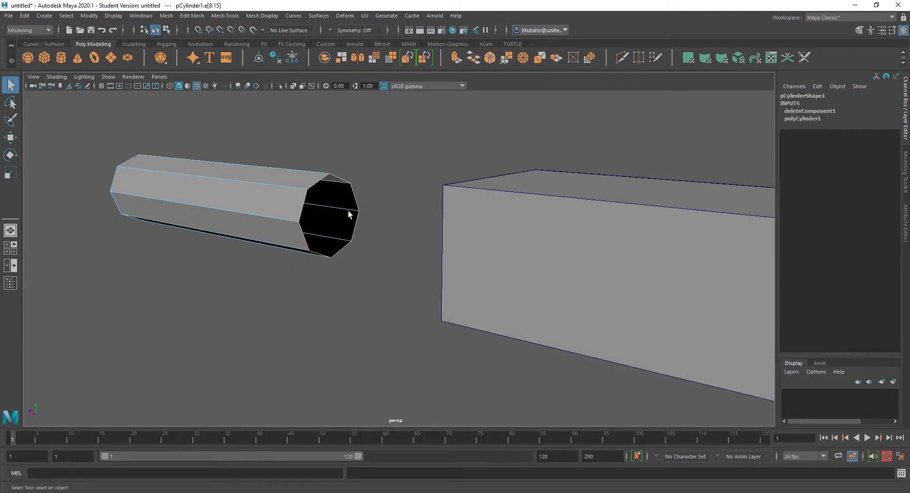
key(f)
Step: Select the cube and set its subdivisions to 4 in width and 2 in height
alt+drag(354, 226, 561, 259)
alt+middle_drag(562, 257, 479, 300)
drag(573, 117, 658, 255)
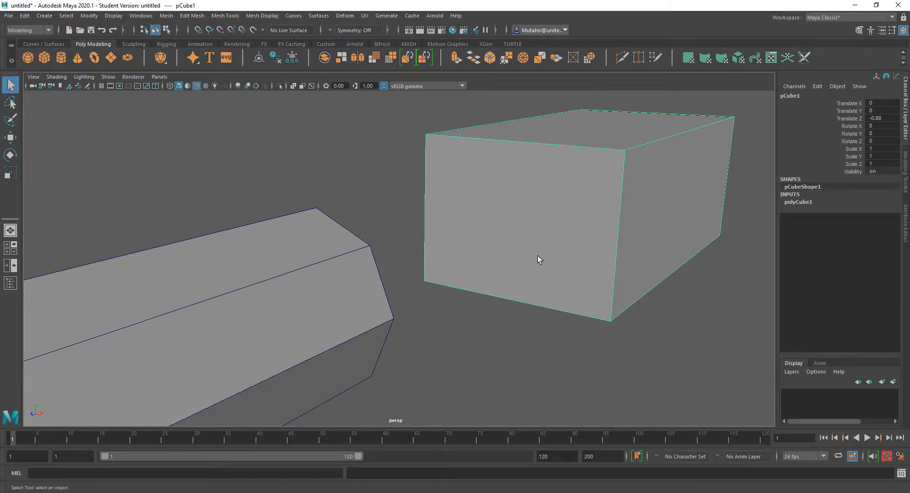
alt+drag(538, 259, 595, 283)
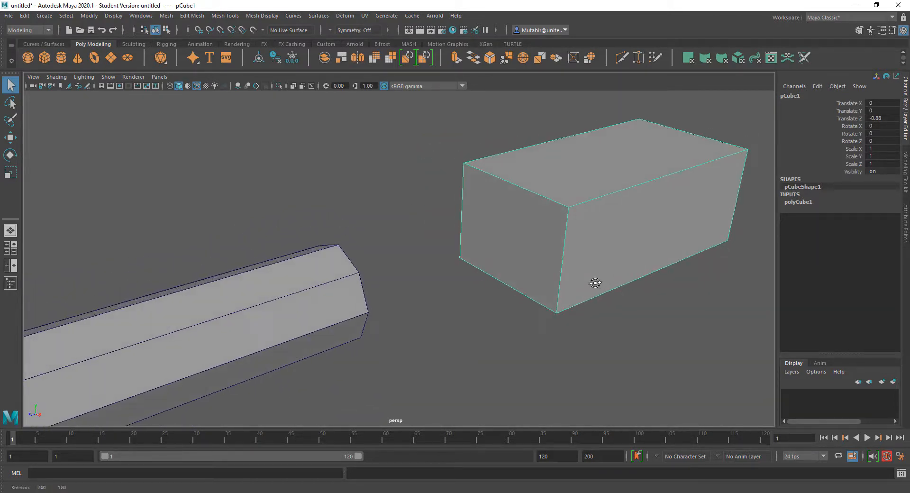
click(799, 202)
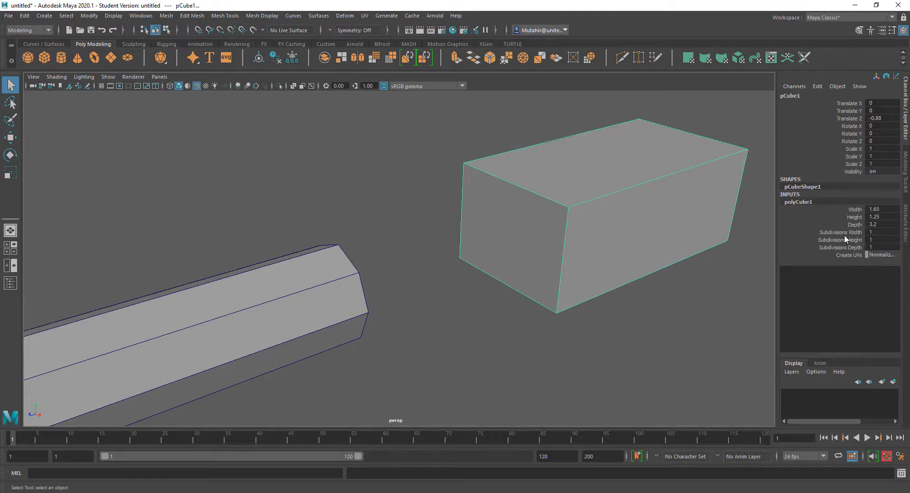
click(843, 232)
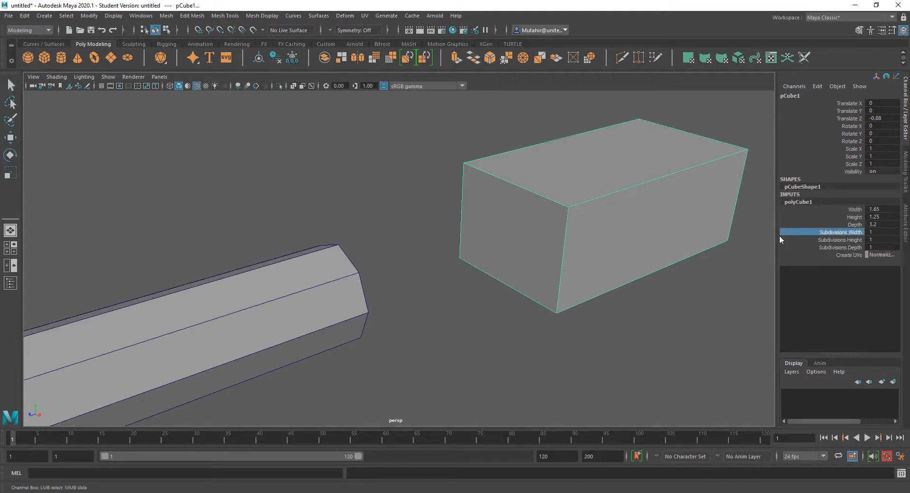
middle_drag(681, 235, 687, 235)
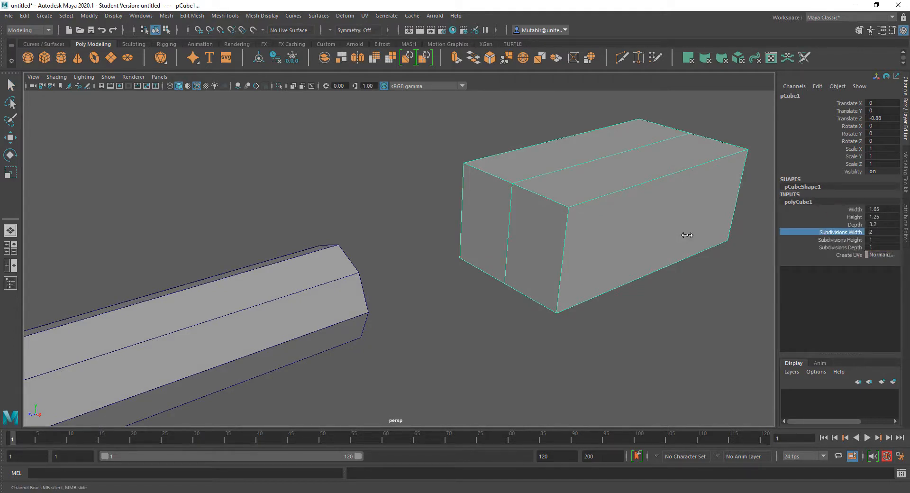
click(848, 240)
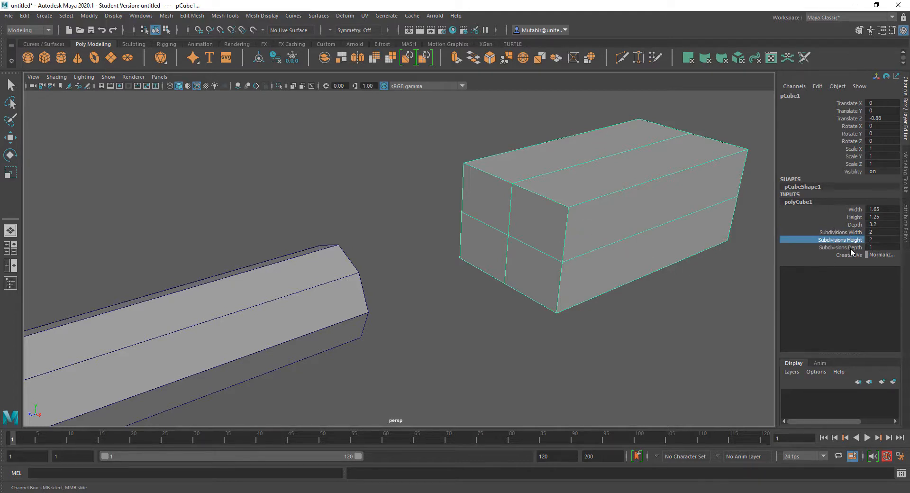
click(853, 233)
middle_drag(587, 276, 596, 273)
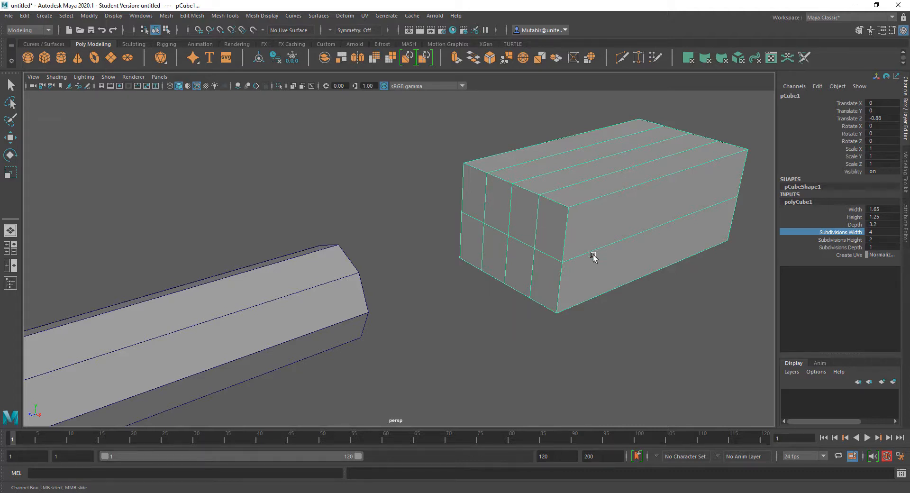
Step: Set the cube's depth subdivisions to 5
alt+drag(593, 256, 597, 298)
scroll(596, 298, down, 5)
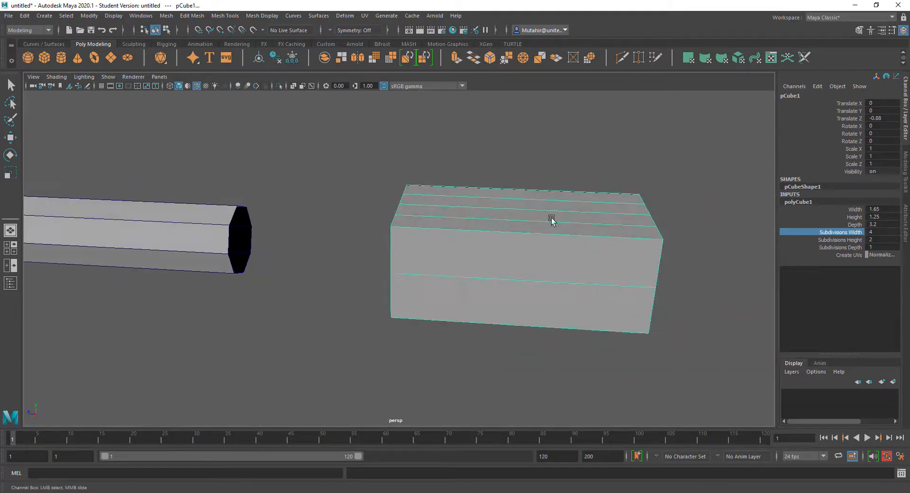
click(849, 247)
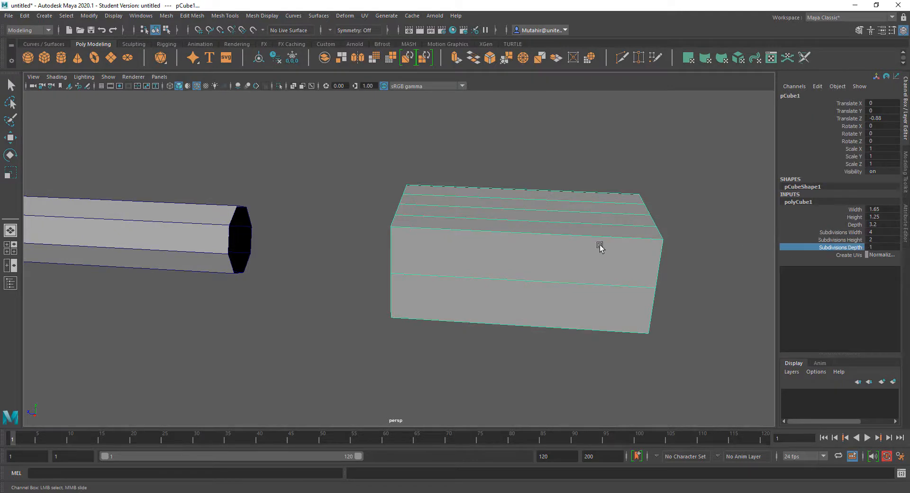
middle_drag(538, 248, 556, 246)
alt+drag(443, 282, 502, 294)
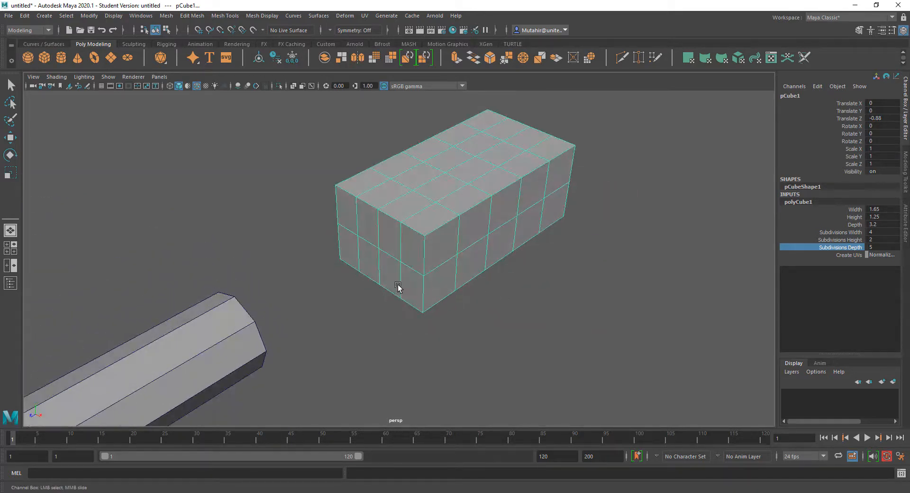
alt+drag(397, 287, 508, 232)
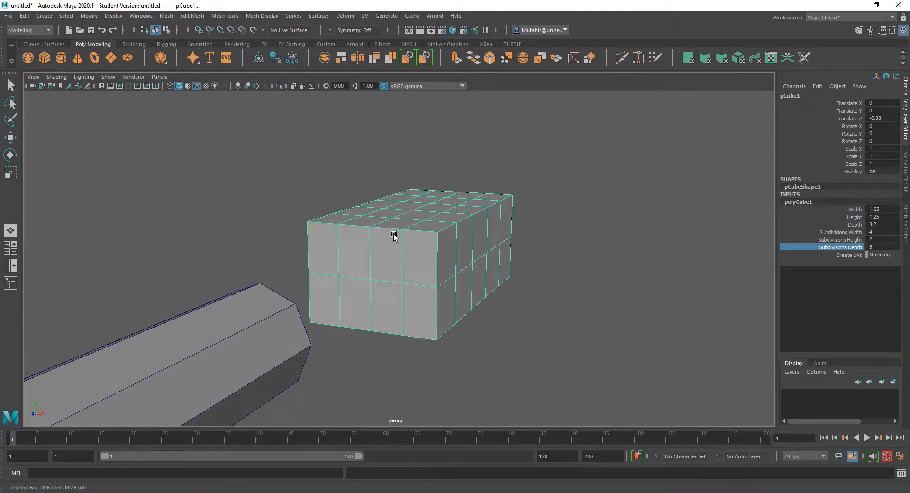
alt+drag(394, 236, 371, 244)
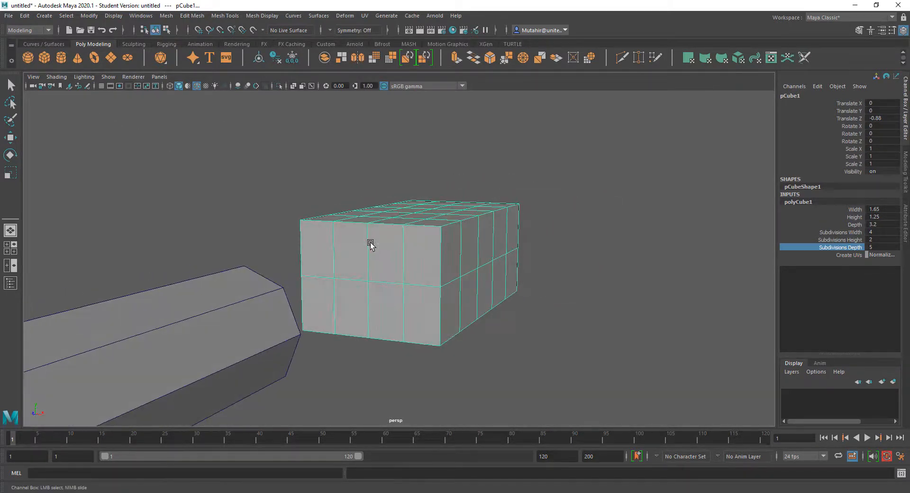
Step: Select the four middle faces on the cube's end facing the cylinder and convert the selection to its outer edges
right_drag(370, 244, 368, 263)
click(350, 251)
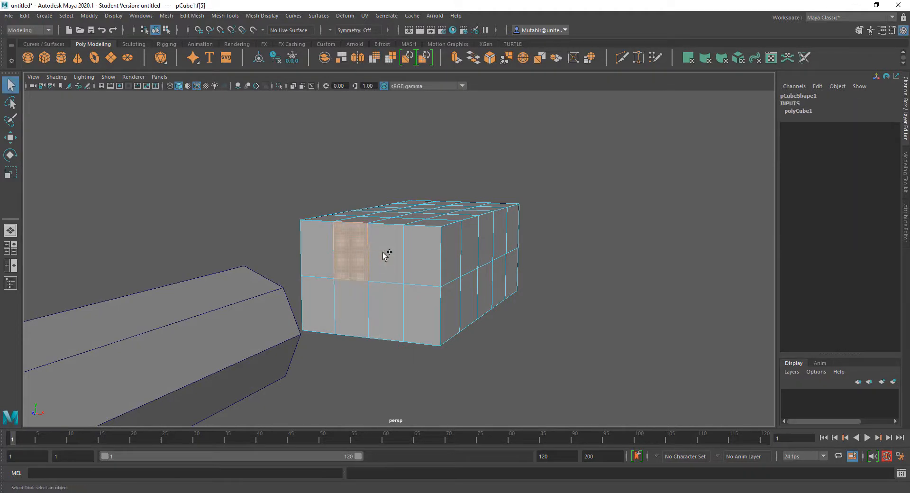
shift+click(372, 303)
shift+click(346, 301)
alt+drag(382, 305, 371, 237)
ctrl+right_drag(369, 233, 421, 190)
alt+drag(421, 190, 408, 225)
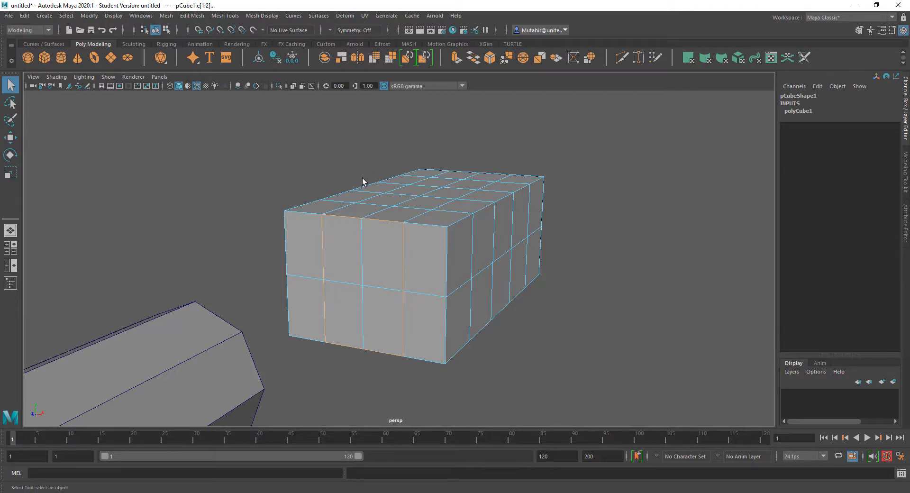
alt+drag(363, 181, 329, 271)
Step: Delete the four middle faces from the cube's end facing the cylinder
right_click(386, 237)
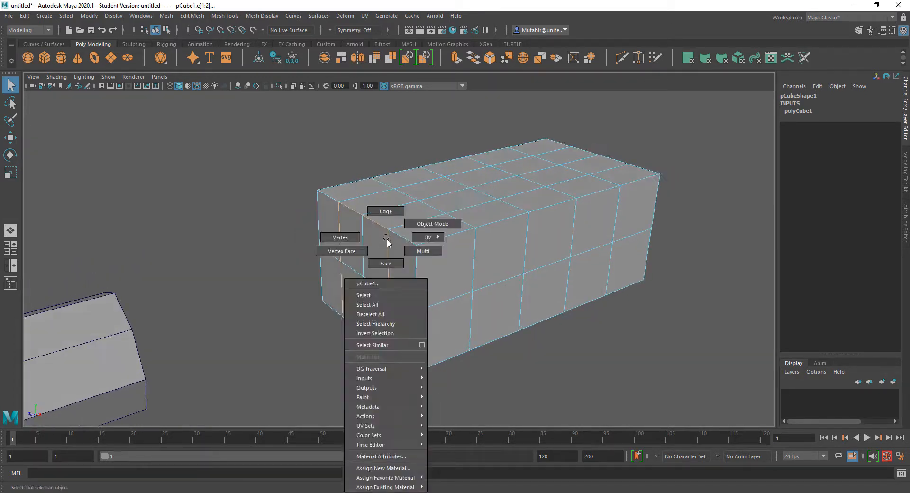
right_drag(387, 240, 387, 257)
alt+drag(387, 257, 382, 249)
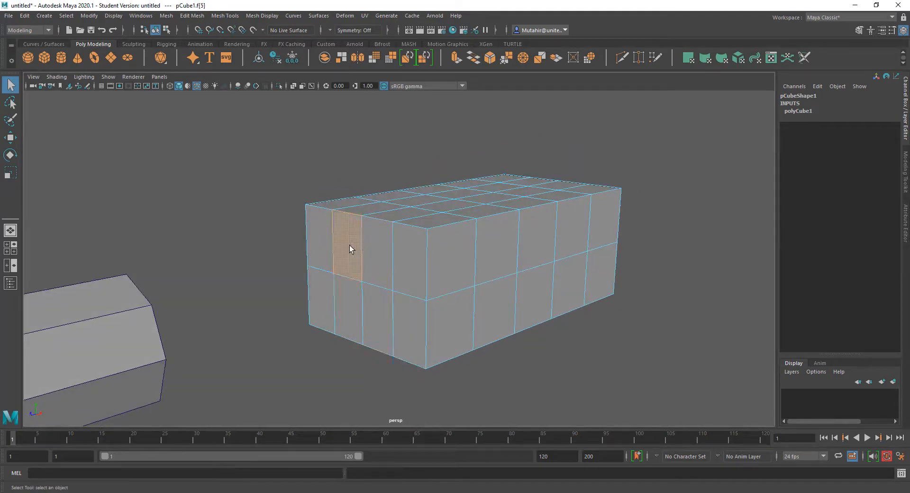
shift+click(342, 297)
shift+click(377, 302)
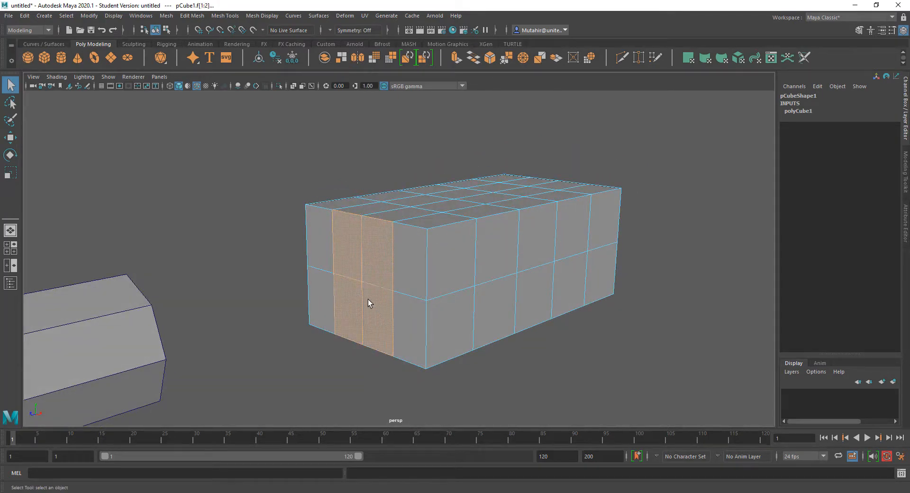
key(Delete)
Step: Select the border edges around the new opening in the cube's end
alt+drag(368, 304, 380, 169)
right_click(380, 169)
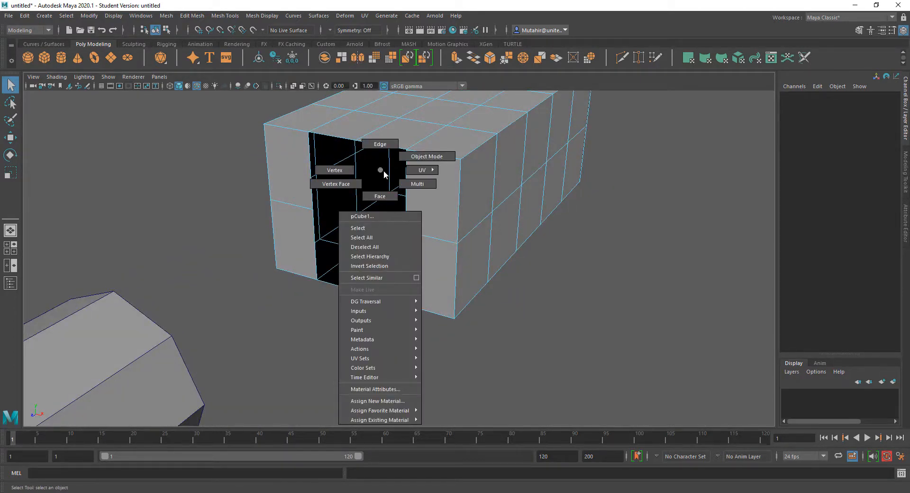
click(379, 144)
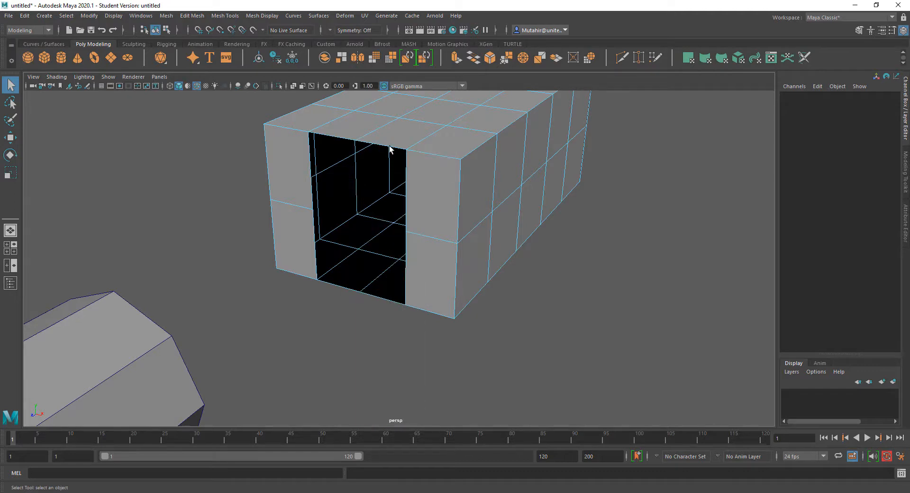
click(396, 153)
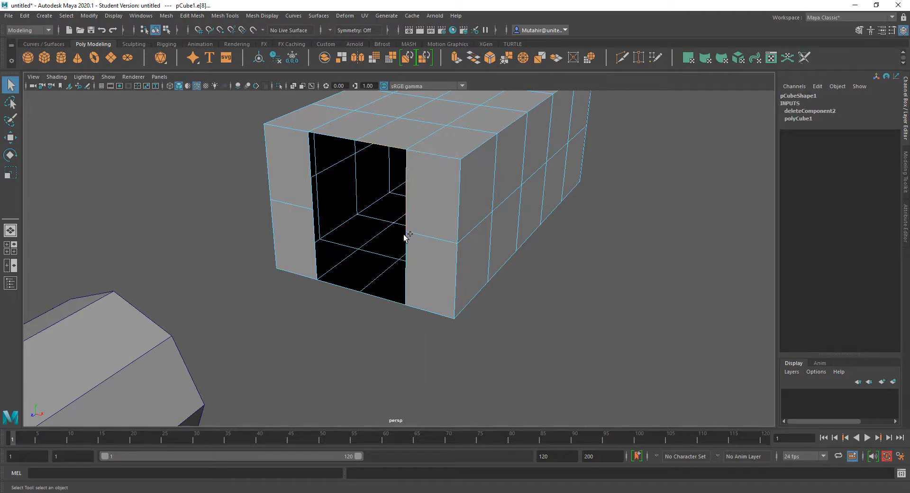
alt+drag(399, 271, 274, 308)
Step: Extrude the opening's border edges outward toward the cylinder to form a short wrist collar
key(ctrl+e)
key(ctrl+z)
key(q)
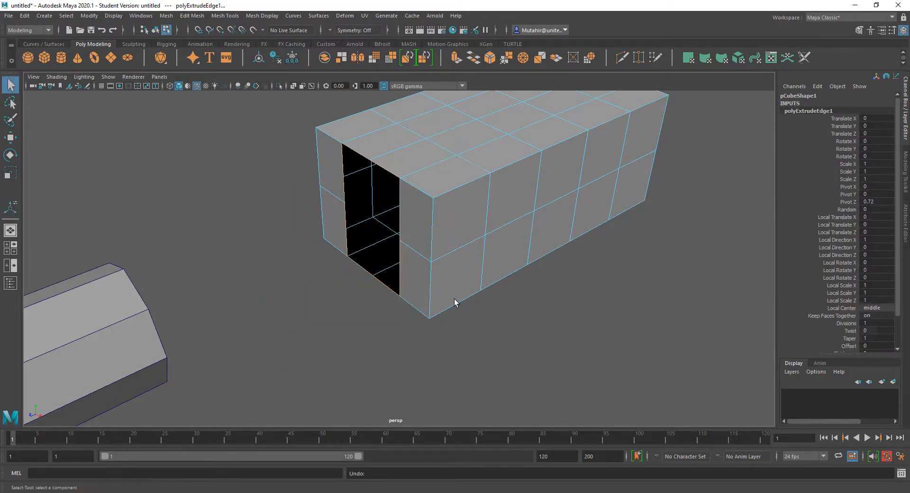
alt+drag(454, 302, 263, 278)
key(w)
key(q)
alt+drag(376, 270, 320, 253)
alt+middle_drag(321, 253, 359, 258)
alt+middle_drag(229, 249, 273, 256)
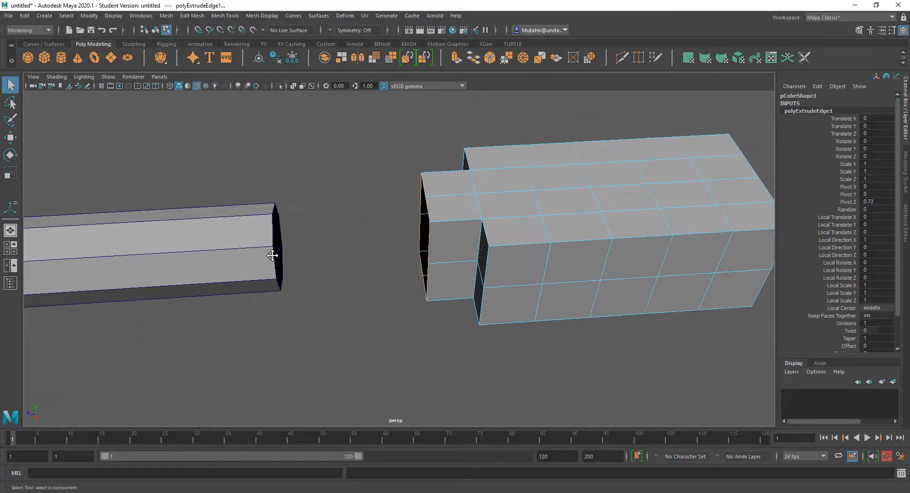
Step: Move the cylinder closer to the cube's collar, to a Z translation of about 3.865
right_drag(272, 255, 298, 240)
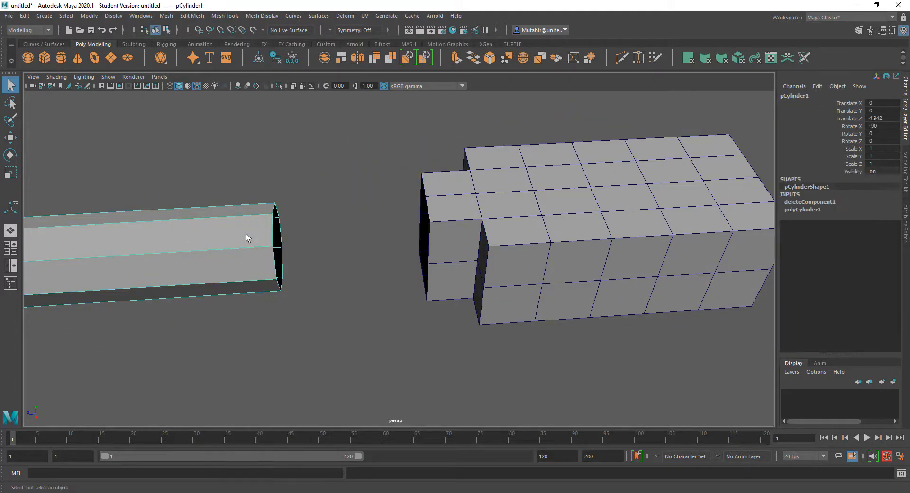
key(w)
drag(179, 254, 318, 256)
key(q)
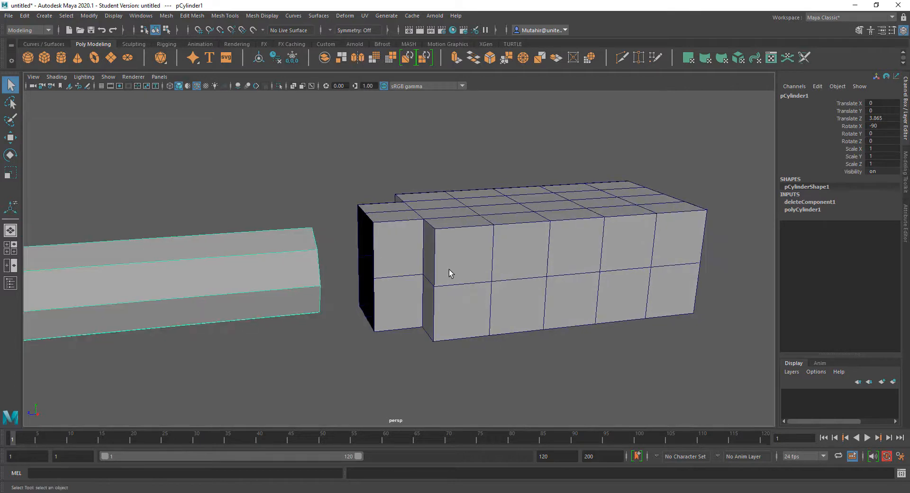
Step: Combine the cylinder and the cube into a single mesh
mouse_move(559, 235)
alt+mouse_down()
mouse_move(563, 262)
mouse_move(532, 262)
mouse_move(508, 248)
mouse_move(563, 236)
alt+mouse_up()
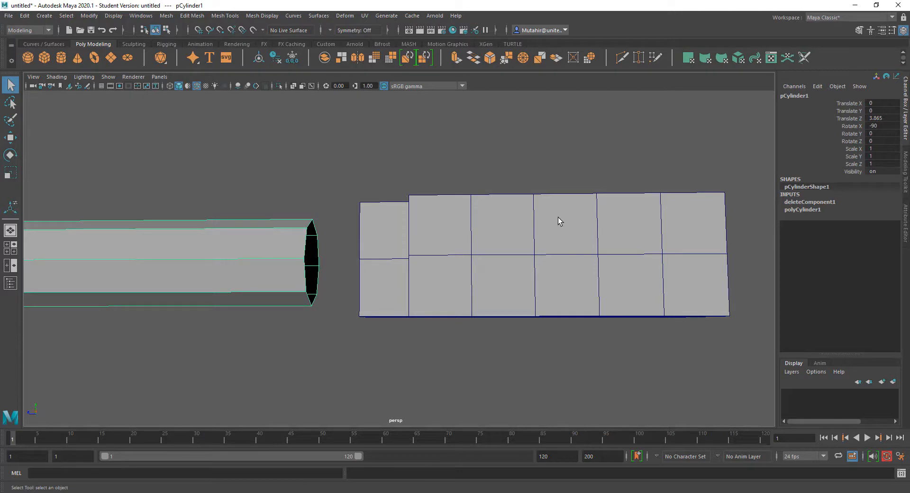
alt+drag(527, 230, 444, 311)
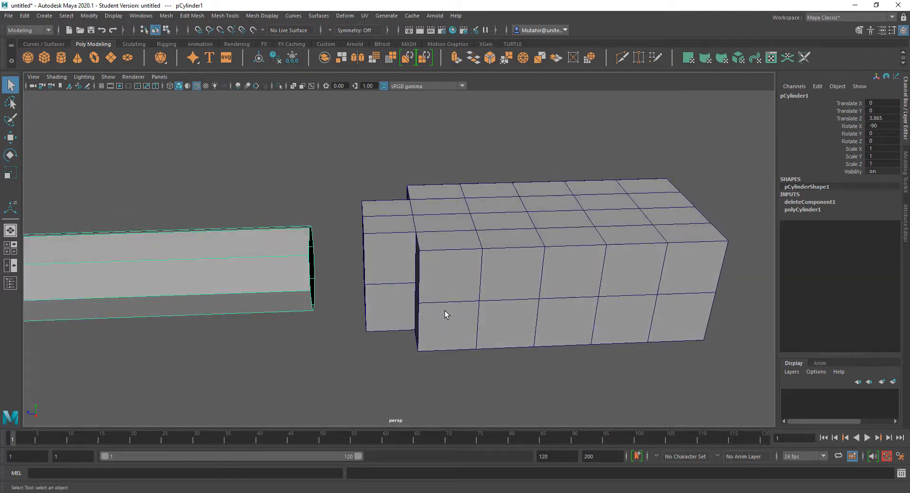
scroll(400, 305, down, 4)
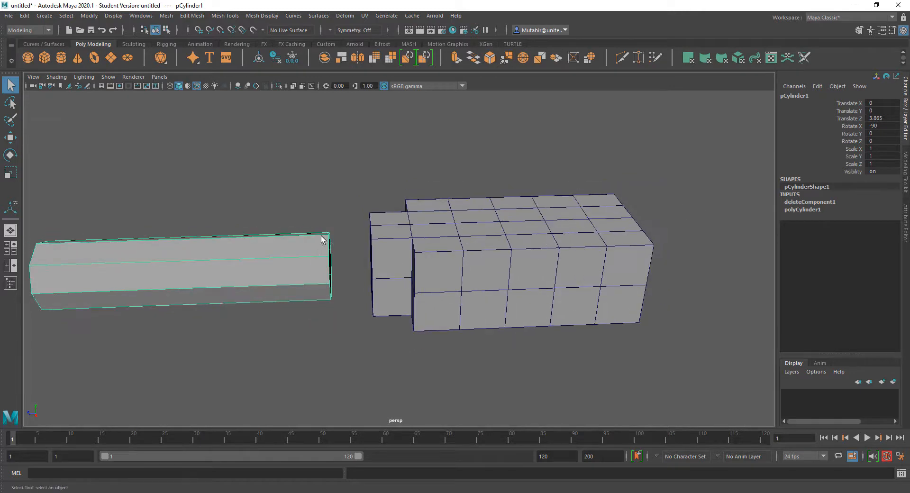
drag(321, 240, 424, 212)
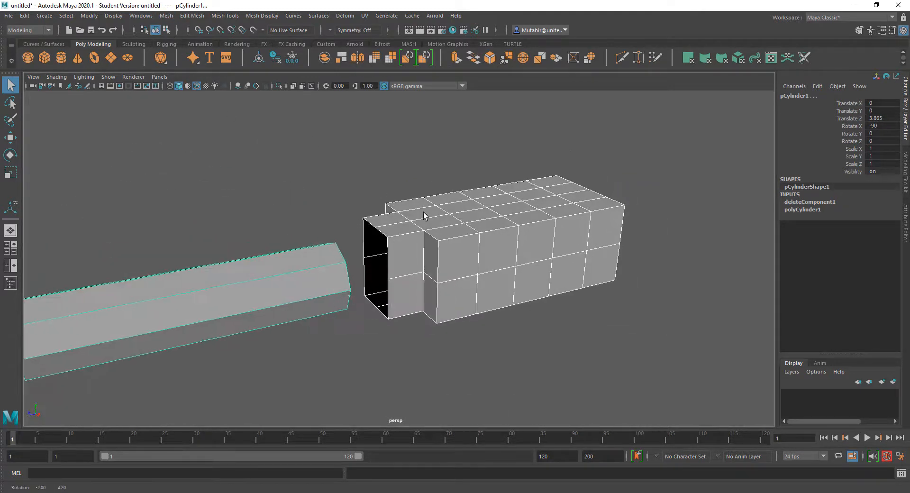
click(166, 15)
click(192, 48)
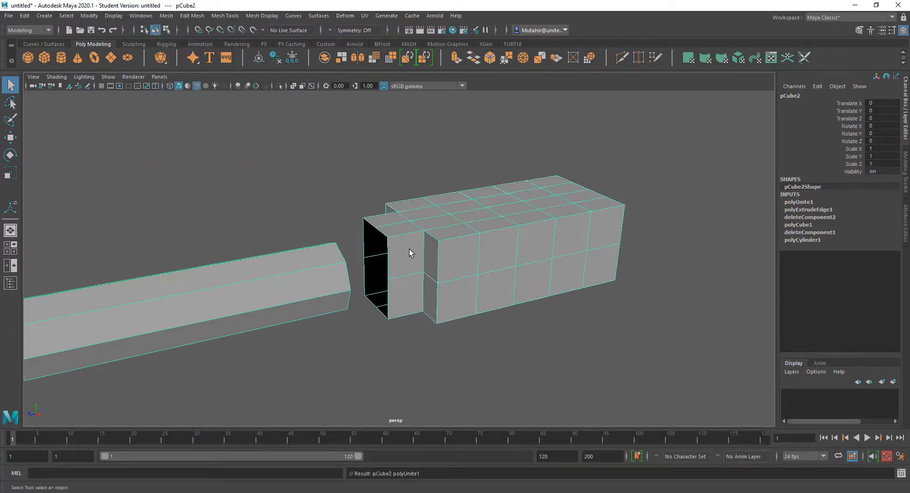
click(427, 352)
click(507, 322)
Step: Select only the border edges of the two facing openings, on the arm cylinder and on the wrist collar
mouse_move(402, 323)
alt+mouse_down()
mouse_move(403, 312)
mouse_move(389, 321)
alt+mouse_up()
scroll(403, 311, up, 2)
alt+middle_drag(387, 256, 447, 257)
scroll(452, 199, up, 2)
alt+drag(456, 164, 453, 185)
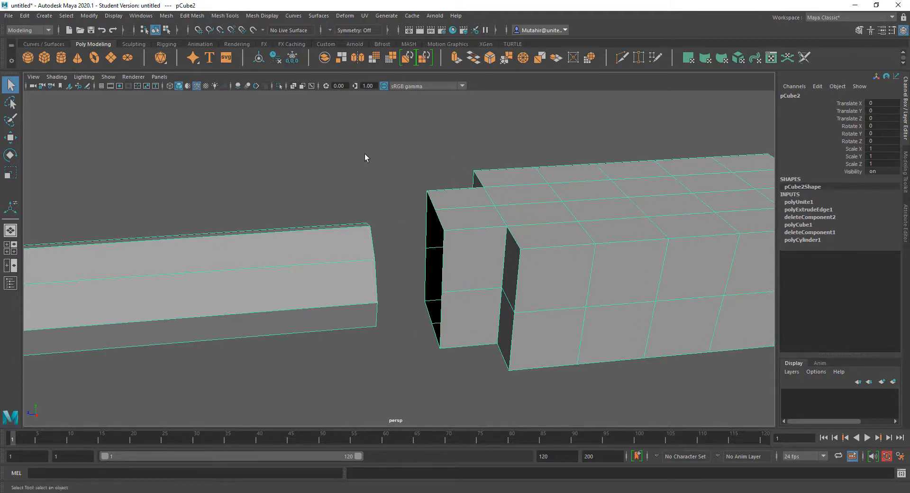
click(225, 15)
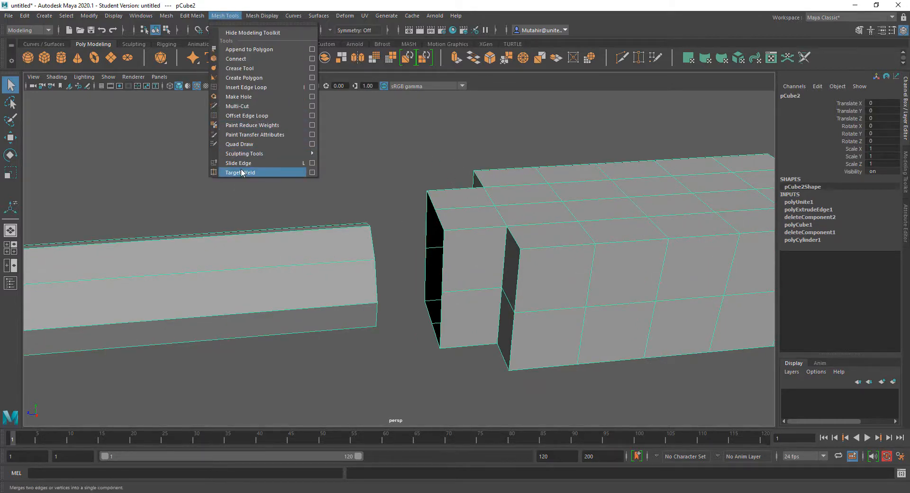
click(474, 297)
alt+drag(474, 297, 485, 301)
alt+drag(495, 212, 463, 201)
right_drag(451, 195, 445, 175)
alt+drag(448, 211, 434, 216)
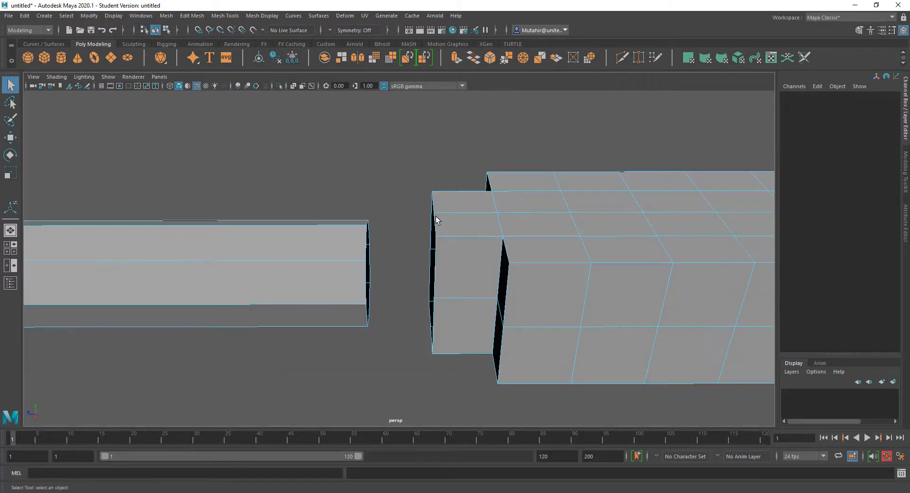
drag(261, 122, 451, 418)
ctrl+drag(458, 144, 510, 372)
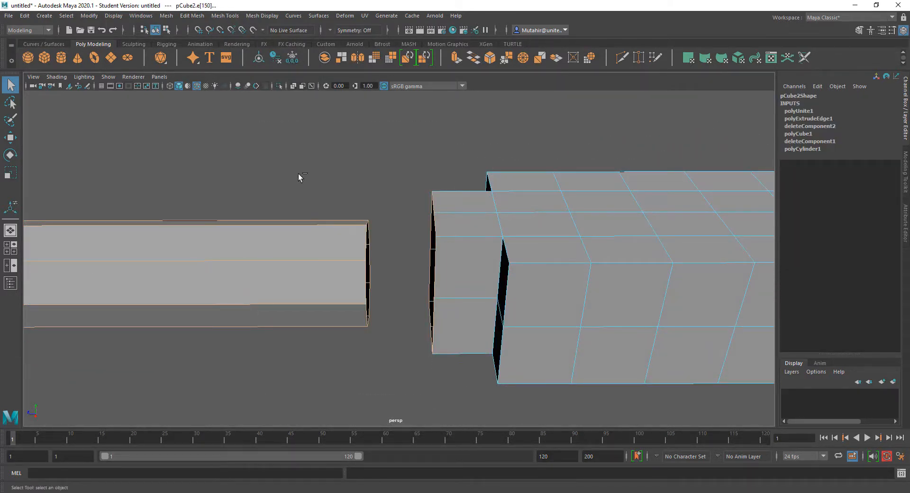
ctrl+drag(295, 177, 394, 303)
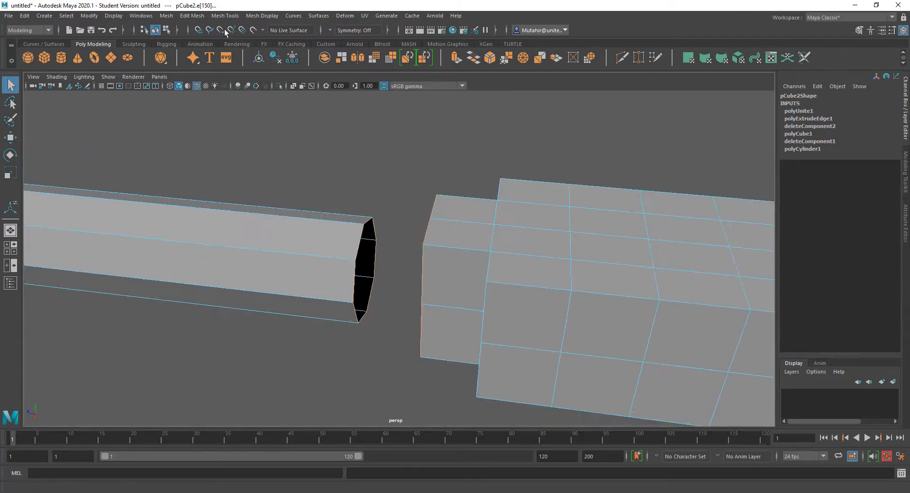
Step: Try bridging the border edges of the two openings with Bridge, and undo the bridge
click(195, 16)
click(203, 62)
alt+drag(426, 204, 490, 209)
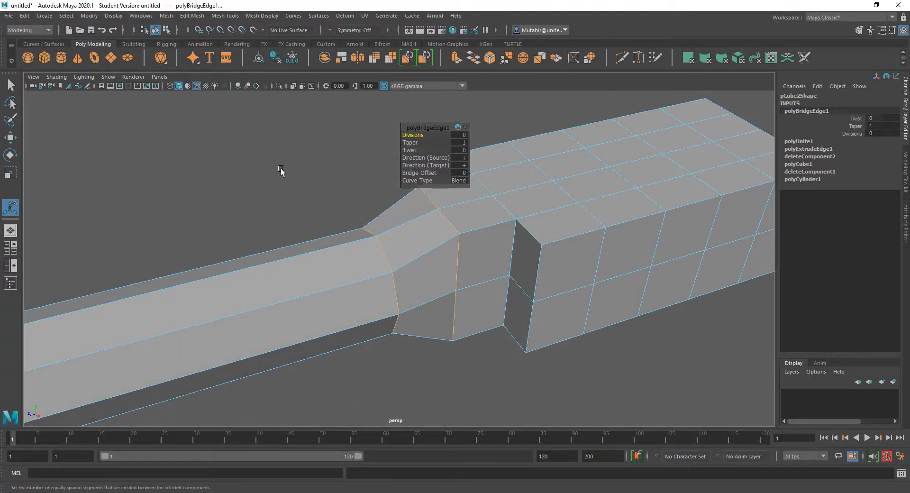
alt+drag(282, 171, 500, 369)
key(ctrl+z)
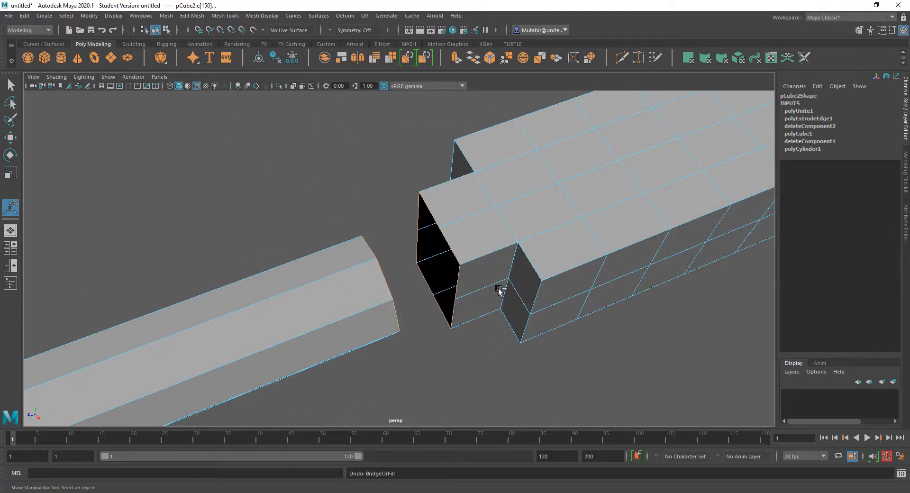
alt+drag(524, 316, 485, 274)
key(q)
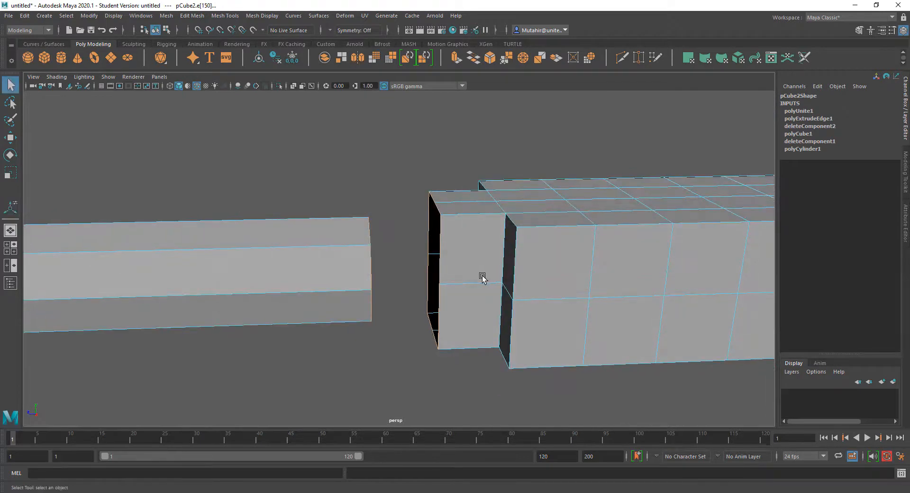
Step: Weld the collar's border edges onto the matching edges of the cylinder's open end with Target Weld, all the way around
click(194, 16)
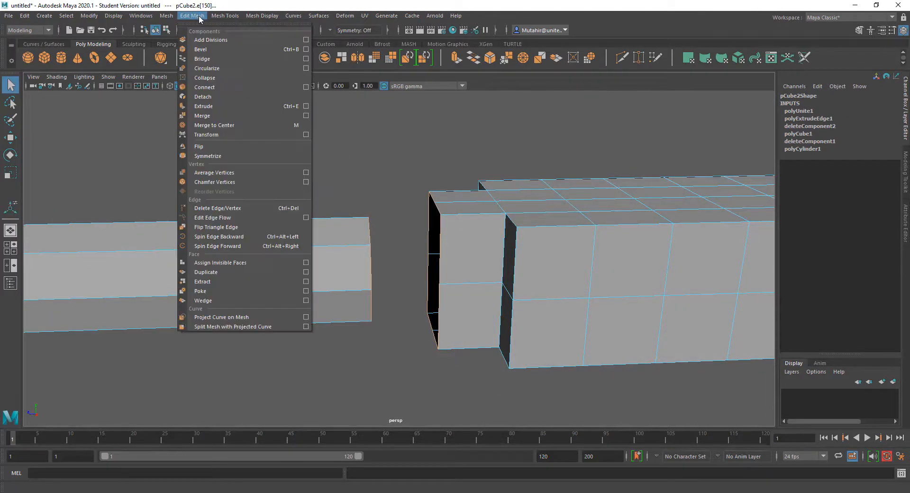
mouse_move(225, 15)
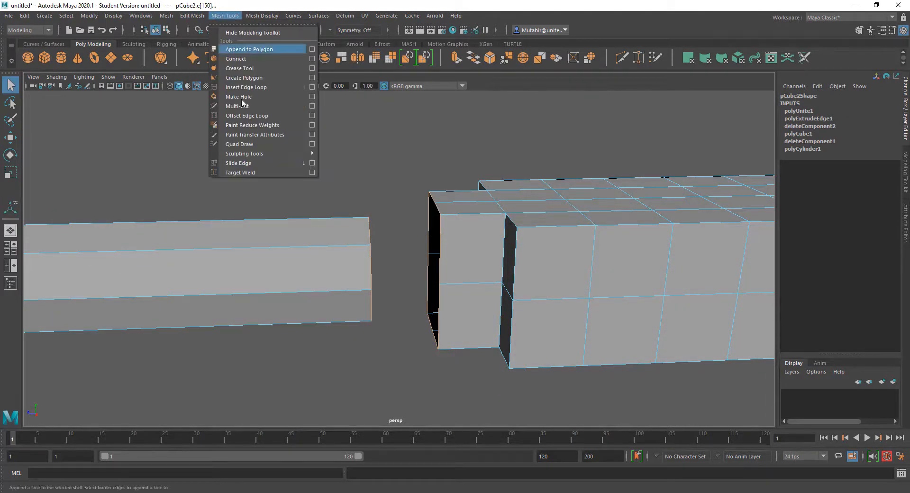
click(240, 172)
alt+drag(417, 215, 399, 270)
drag(392, 207, 374, 250)
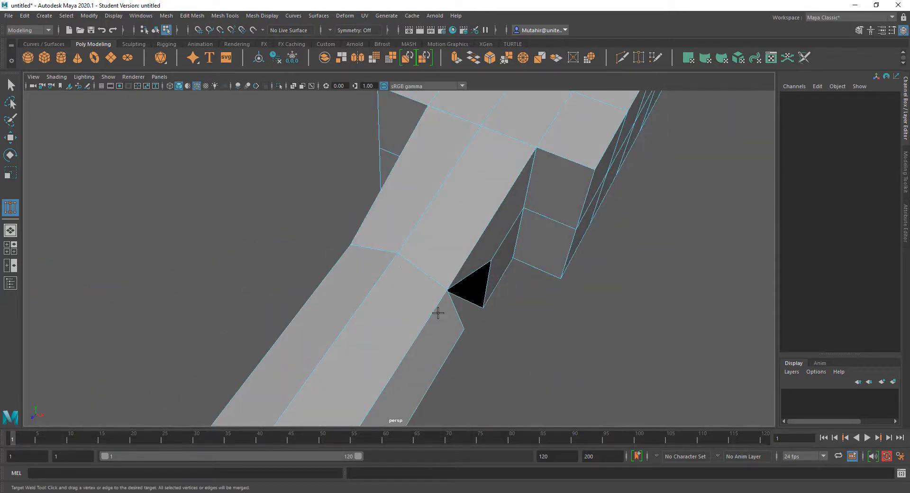
alt+drag(437, 310, 369, 273)
alt+drag(404, 293, 416, 233)
alt+drag(380, 256, 441, 264)
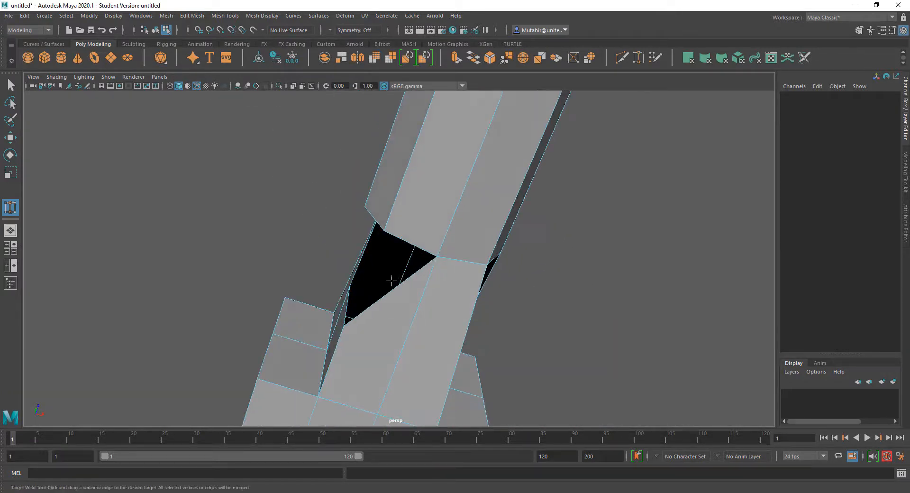
drag(394, 291, 407, 238)
alt+drag(386, 239, 456, 301)
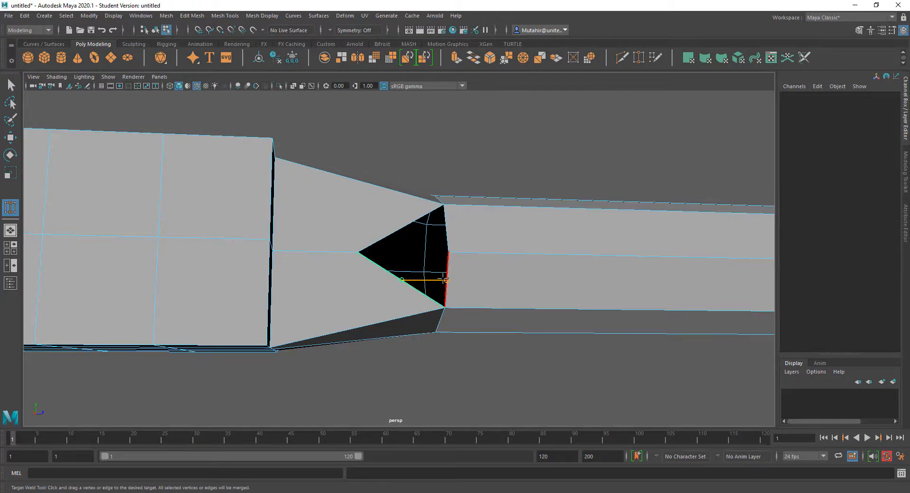
mouse_move(445, 280)
mouse_down()
mouse_move(423, 287)
mouse_move(441, 268)
mouse_up()
key(q)
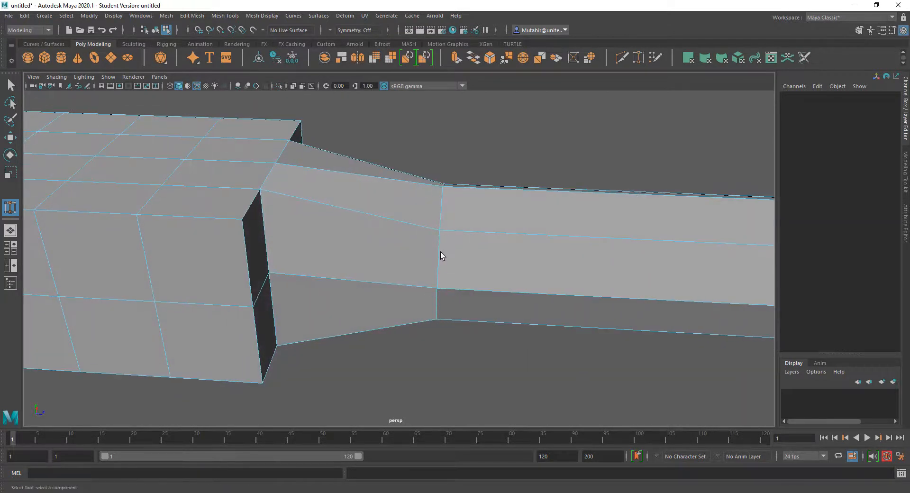
Step: Move one vertex on the welded seam slightly toward the hand block to test the weld
right_drag(433, 230, 386, 231)
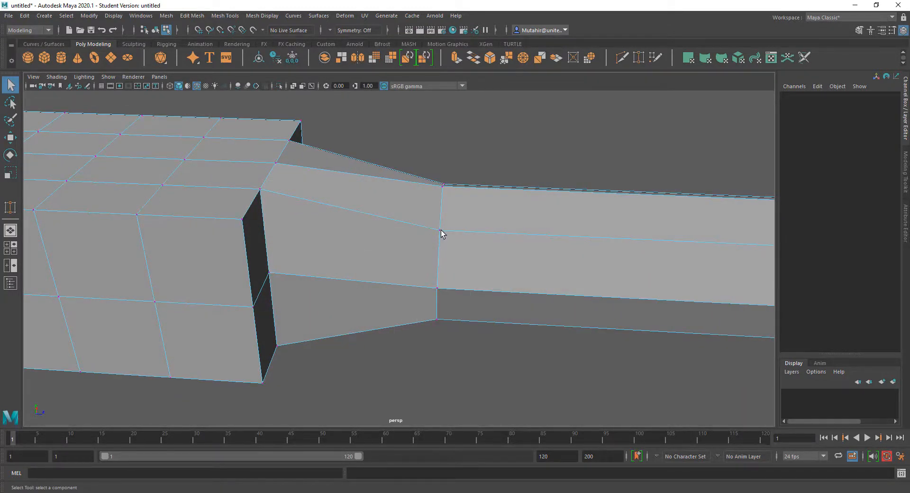
click(440, 232)
key(w)
drag(451, 233, 434, 231)
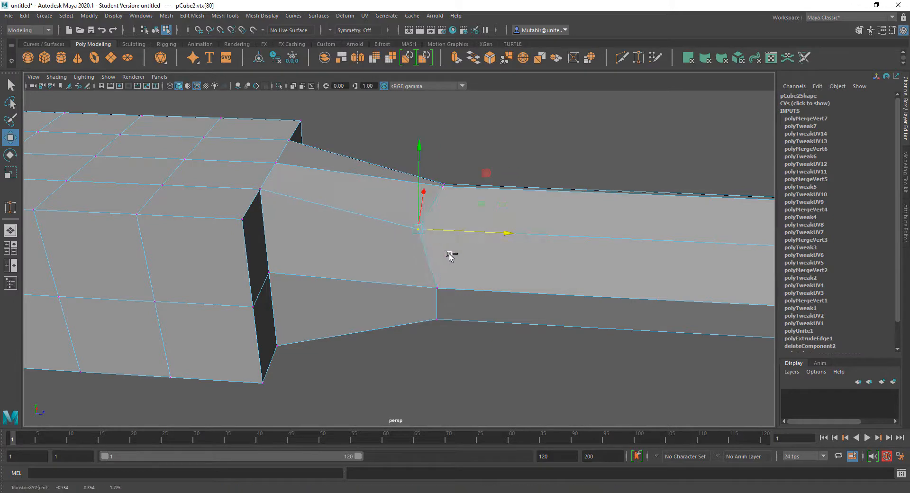
key(q)
Step: Return from vertex editing to the whole hand-and-arm mesh and add a Lattice deformer around it
alt+drag(474, 331, 445, 215)
click(350, 209)
alt+drag(350, 210, 494, 291)
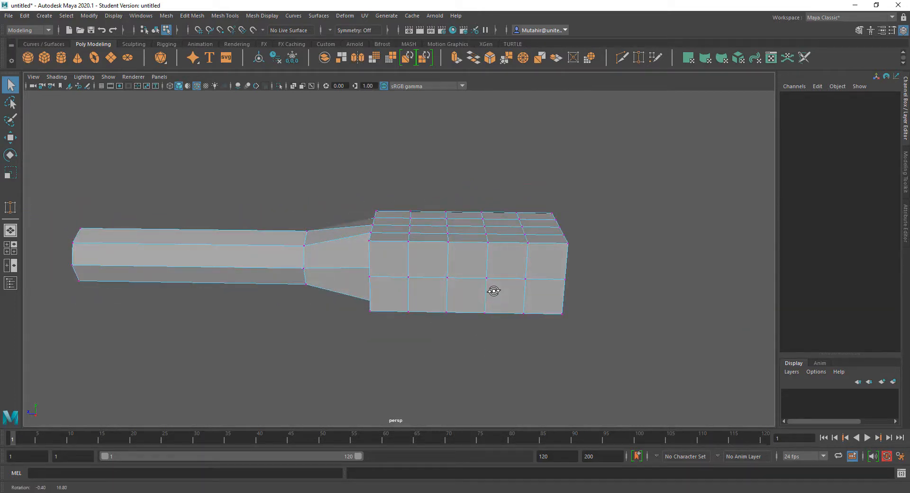
alt+drag(493, 291, 473, 246)
right_click(469, 222)
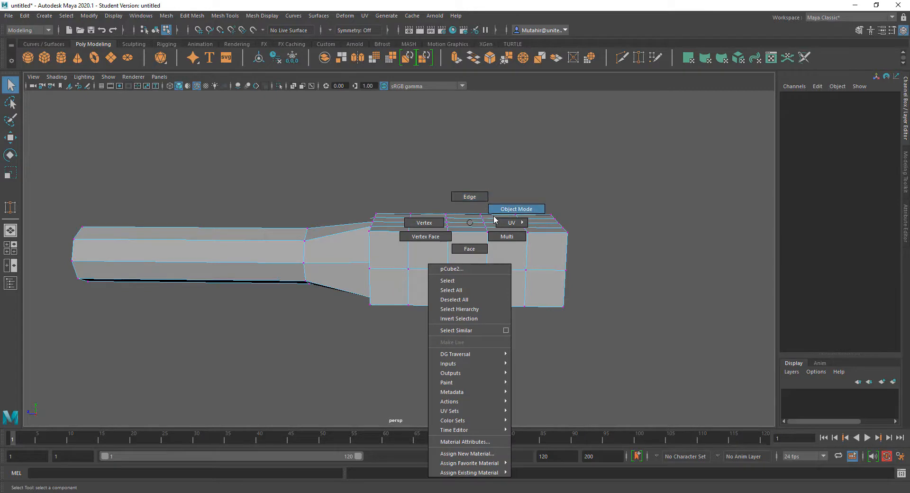
click(494, 209)
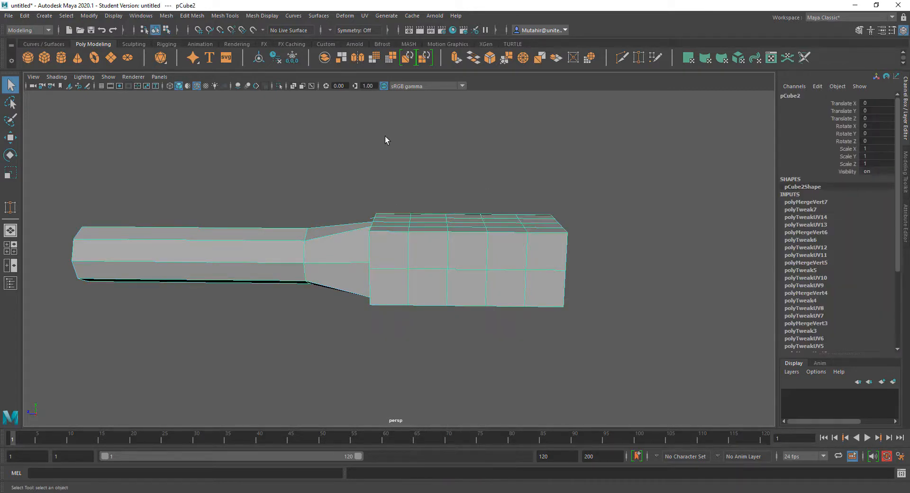
click(343, 17)
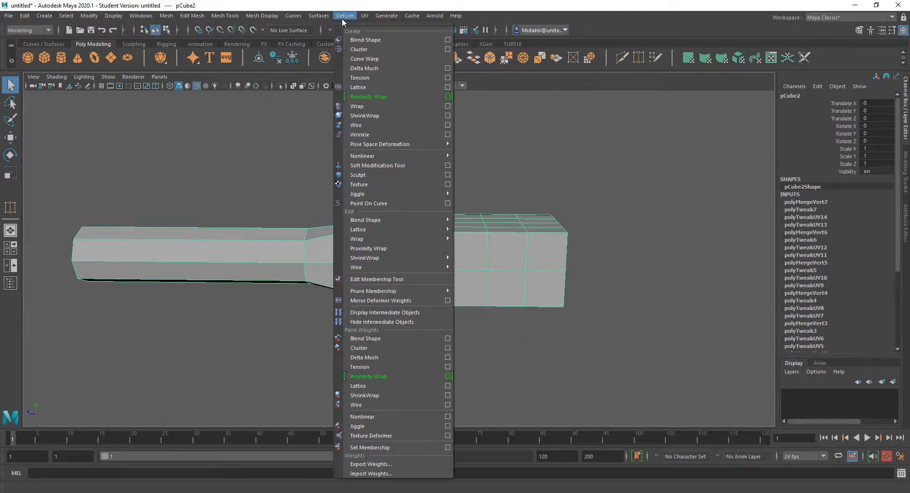
click(425, 88)
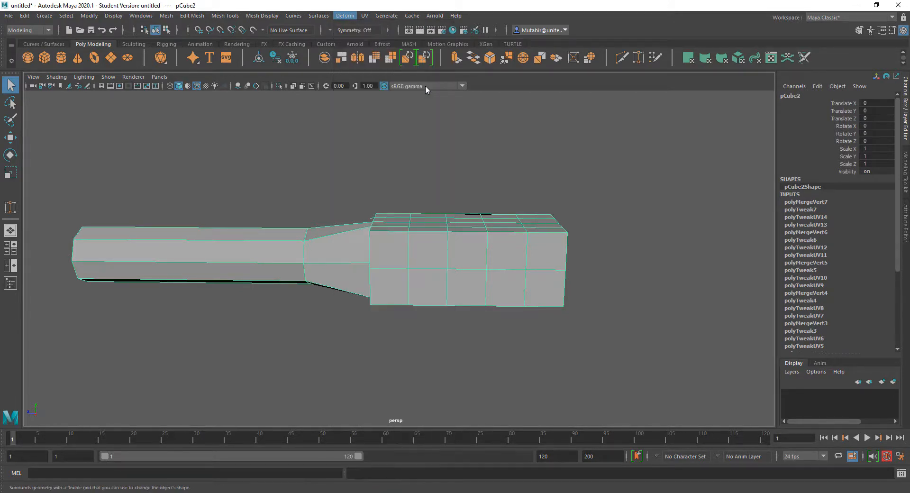
Step: Set the lattice's S Divisions to 5 so it matches the rows across the hand
alt+drag(442, 150, 458, 261)
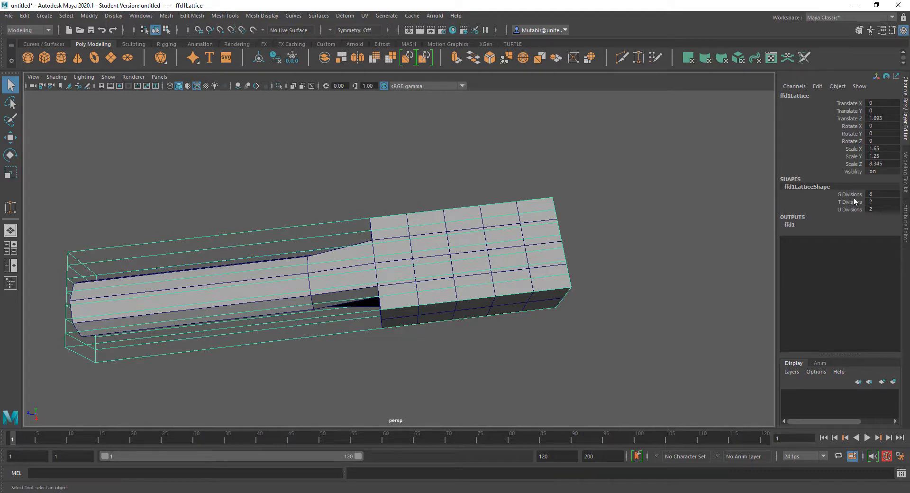
alt+drag(559, 283, 486, 281)
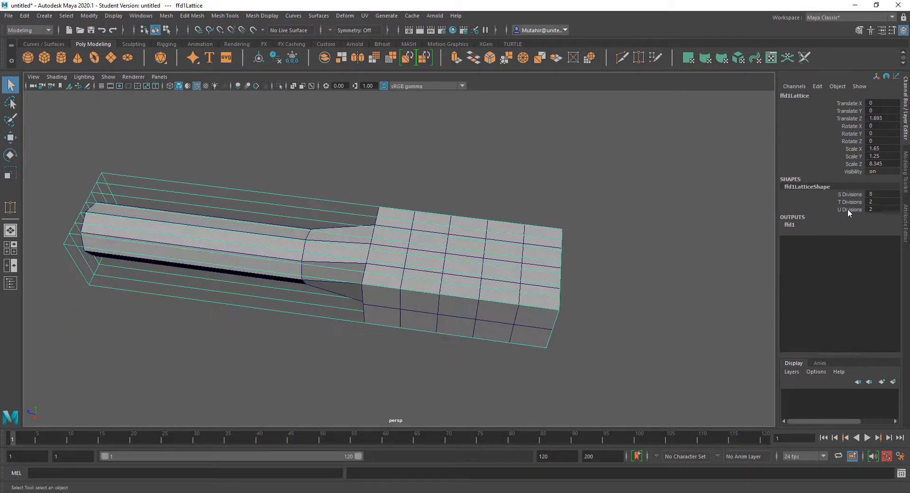
click(849, 197)
middle_drag(561, 263, 545, 262)
alt+drag(545, 262, 599, 300)
alt+drag(452, 245, 459, 251)
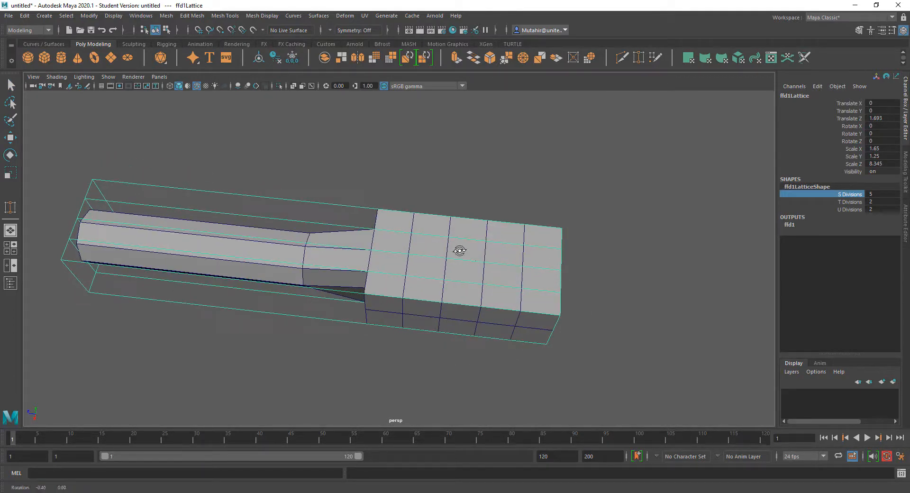
Step: Set the lattice's T Divisions to 3 and its U Divisions to 14
click(852, 201)
middle_drag(505, 246, 532, 243)
key(ctrl+z)
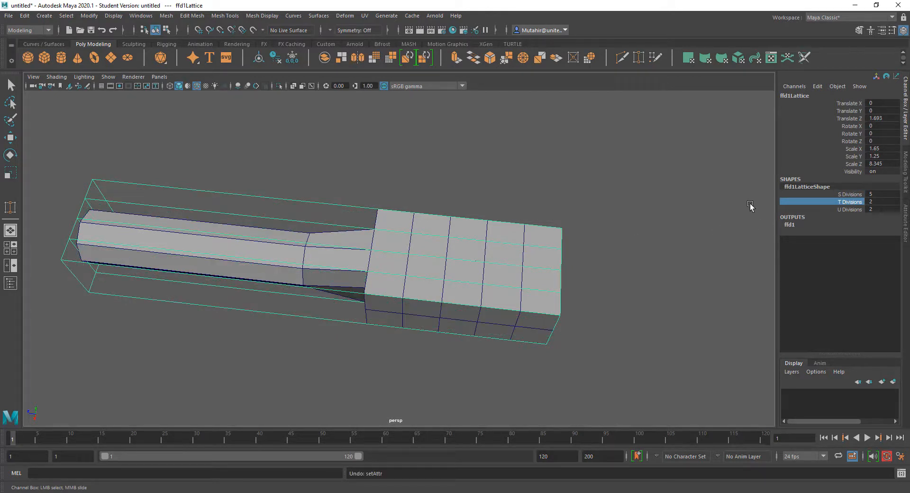
middle_drag(750, 206, 755, 203)
alt+drag(680, 235, 688, 185)
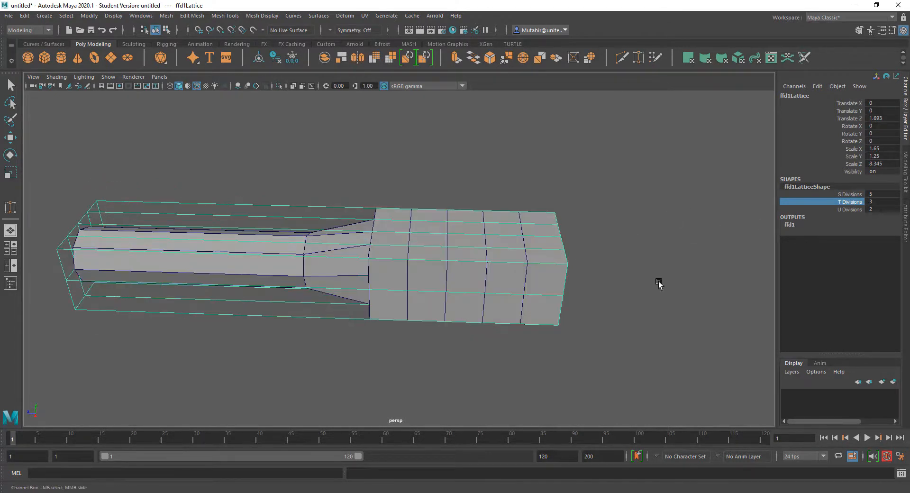
click(851, 209)
middle_drag(538, 236, 588, 235)
alt+drag(581, 240, 527, 277)
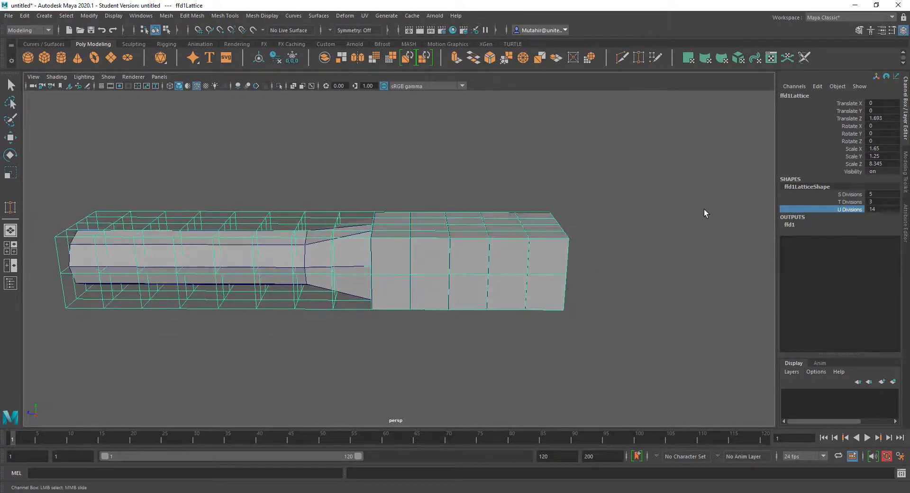
Step: Select all lattice points of the hand block beyond its wrist-end column and move them slightly upward
right_drag(625, 212, 619, 174)
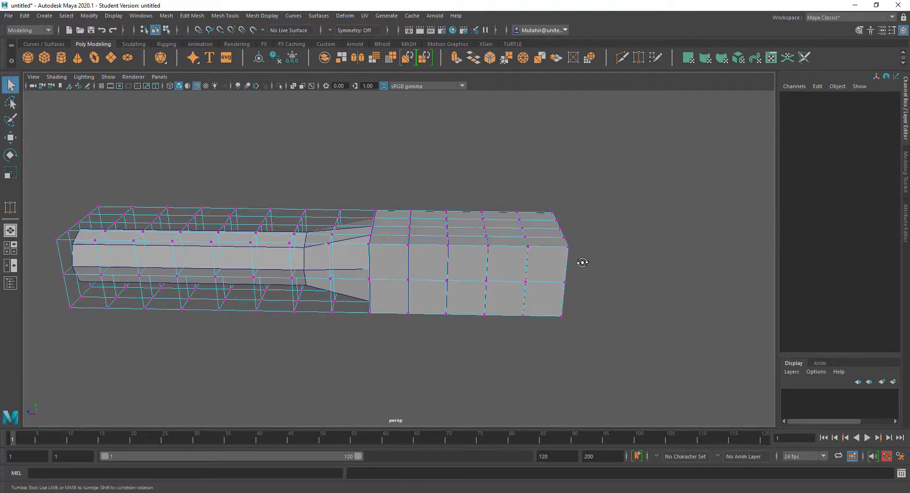
alt+drag(582, 262, 582, 248)
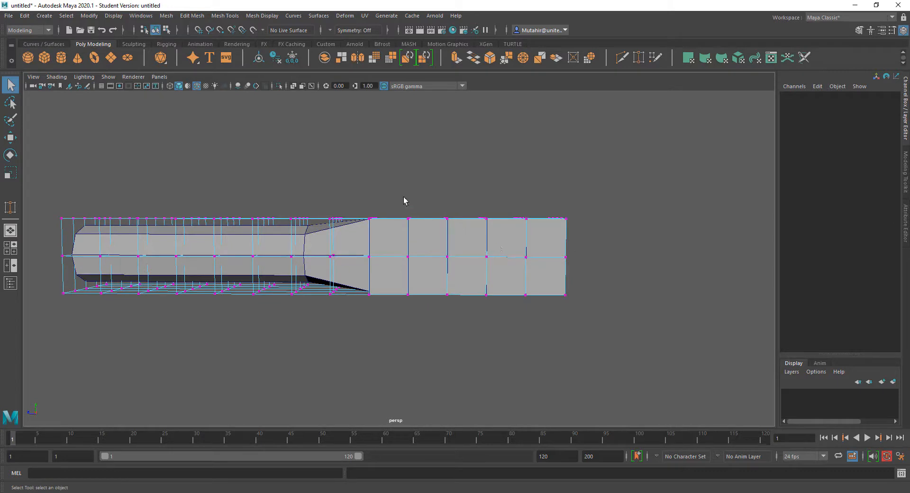
drag(397, 187, 711, 385)
alt+drag(595, 341, 569, 423)
key(w)
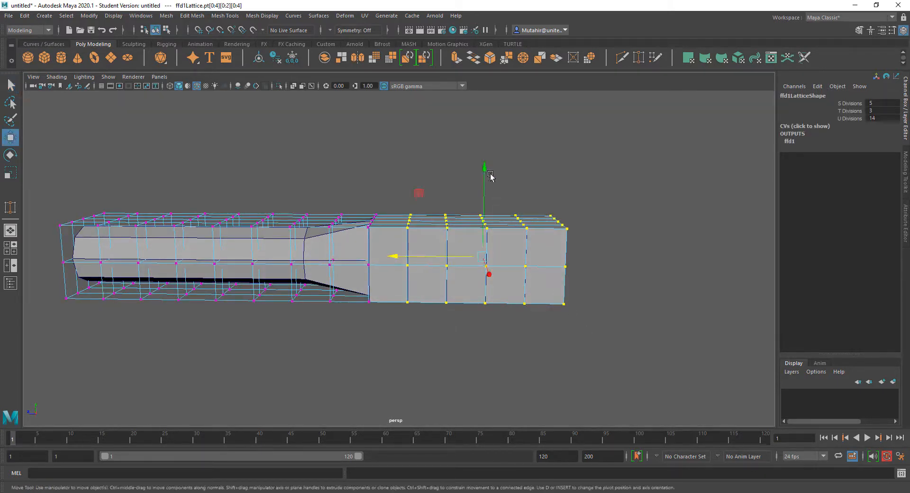
drag(491, 176, 491, 169)
key(q)
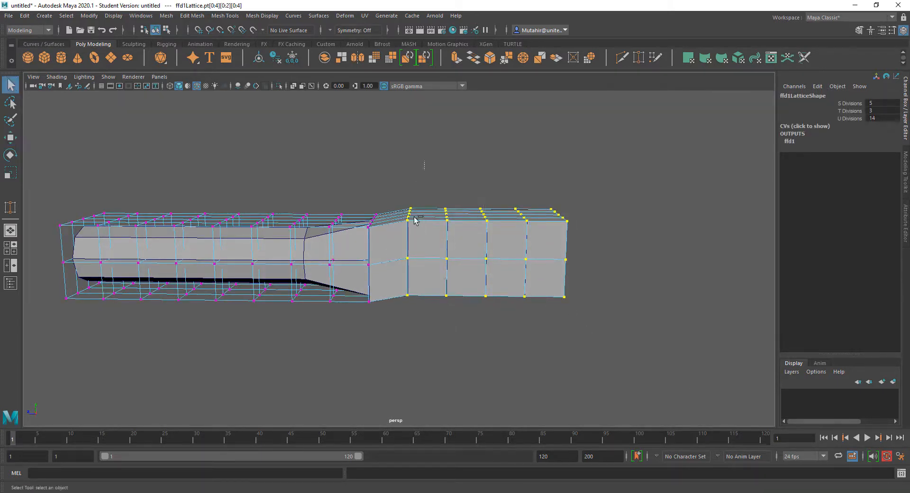
Step: Raise the hand's lattice points a little more without the column nearest the wrist, and lower the three fingertip-end columns slightly
ctrl+drag(425, 161, 384, 390)
key(w)
drag(511, 175, 406, 352)
key(q)
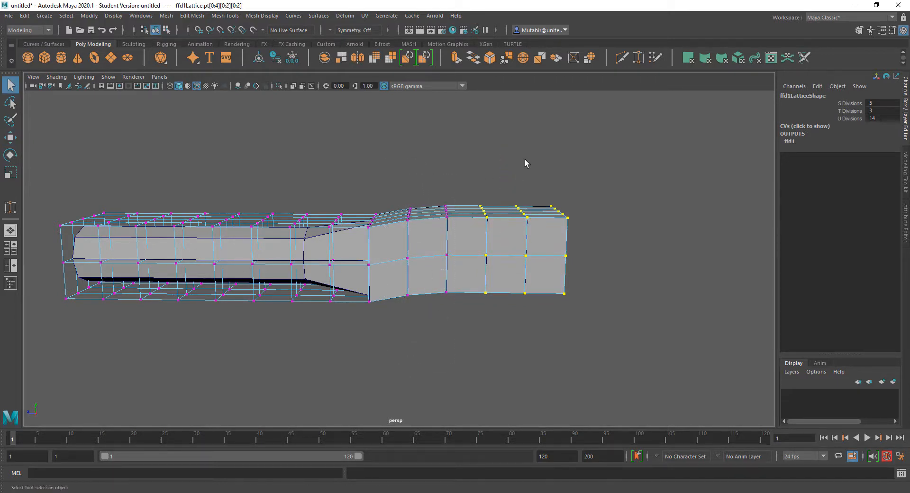
key(w)
drag(524, 163, 524, 166)
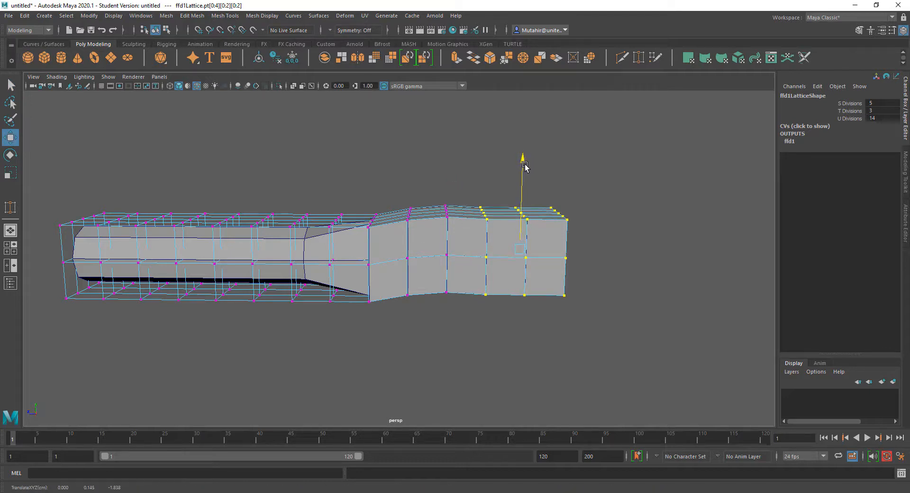
key(q)
mouse_move(493, 238)
alt+mouse_down()
mouse_move(482, 230)
mouse_move(488, 224)
alt+mouse_up()
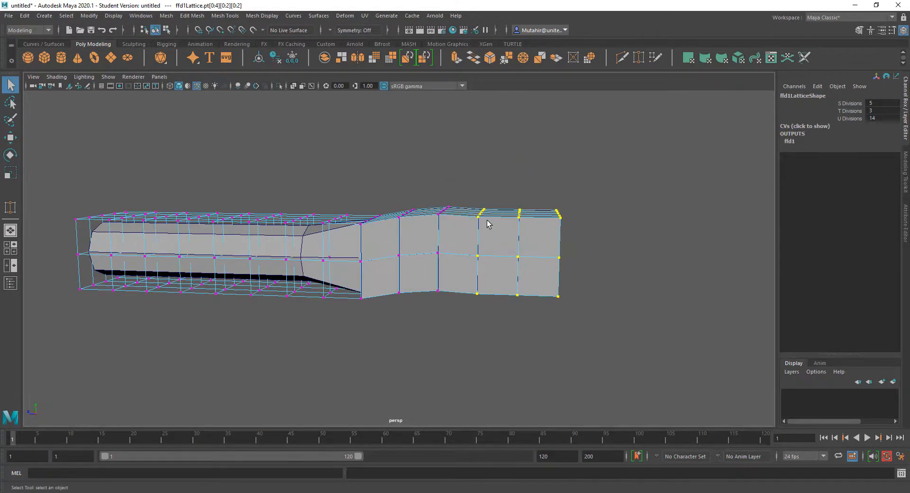
Step: Lower the last two lattice columns at the fingertip end, the outermost one furthest, to curve the hand downward
key(w)
key(q)
drag(516, 326, 542, 325)
key(w)
key(r)
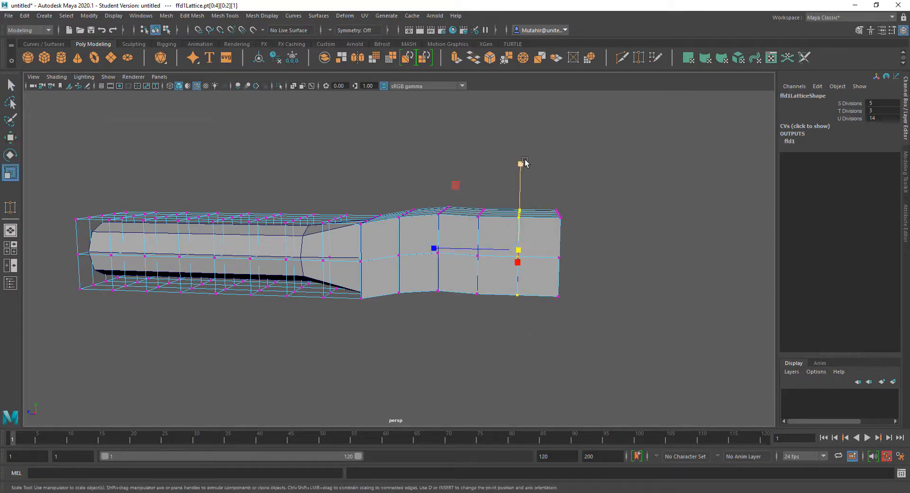
key(w)
drag(521, 165, 598, 389)
key(q)
key(w)
drag(561, 167, 299, 294)
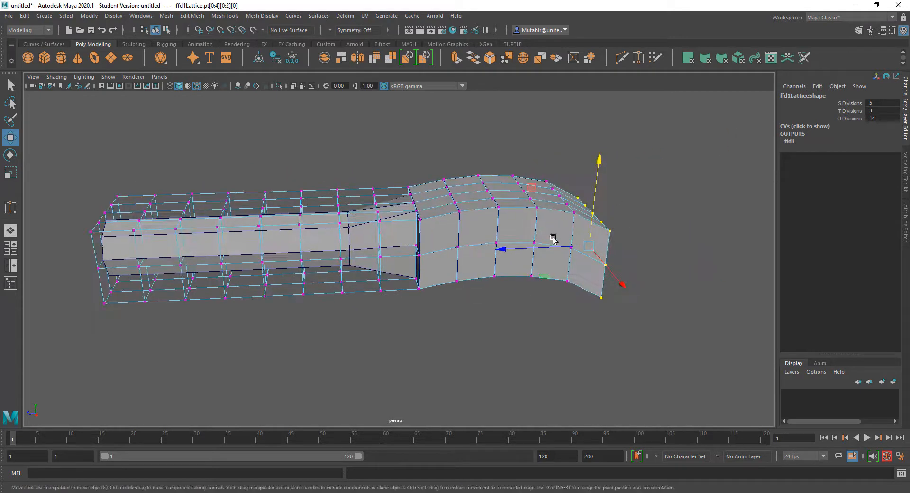
Step: Select the four lattice columns around the free end of the arm and scale them up uniformly
alt+drag(553, 239, 323, 238)
drag(151, 136, 360, 363)
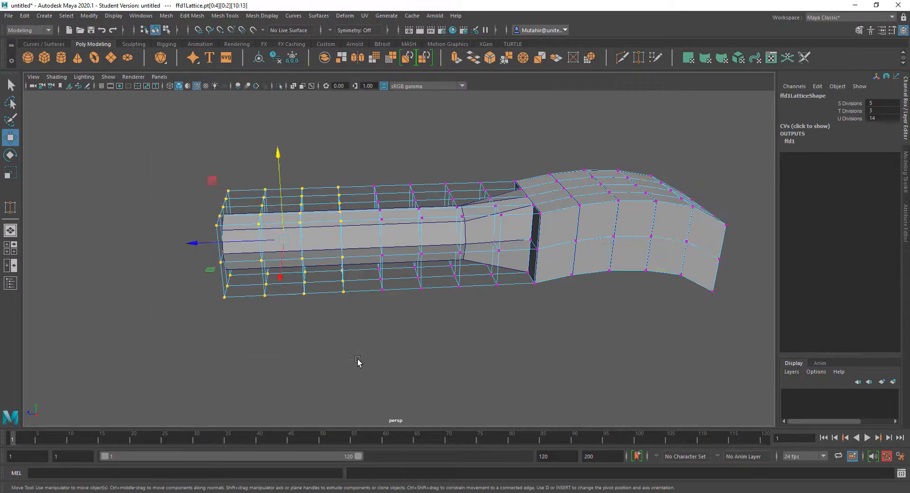
key(r)
drag(285, 240, 551, 243)
key(q)
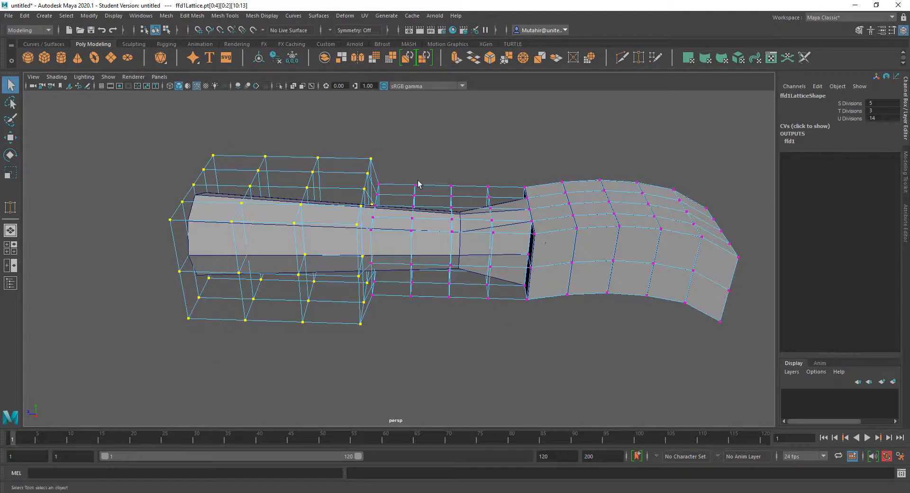
Step: Select the two lattice columns around the wrist and scale them down uniformly to narrow the wrist
drag(498, 336, 496, 315)
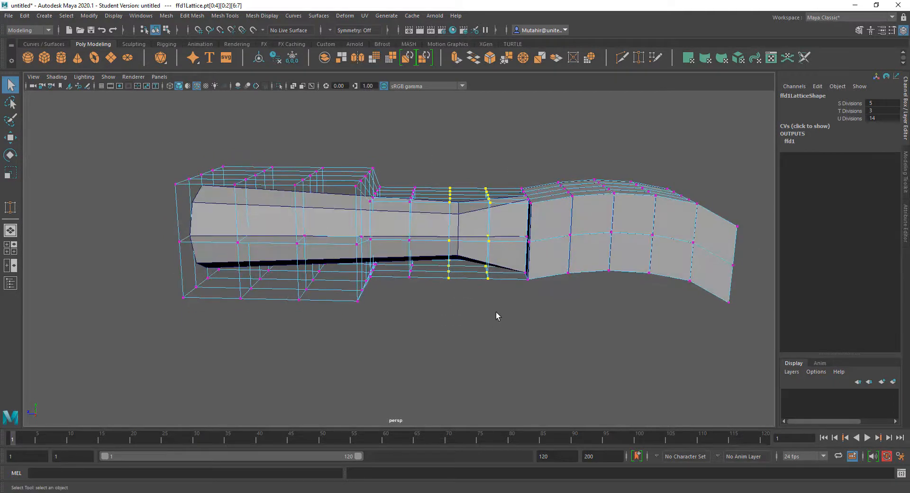
key(r)
mouse_move(465, 234)
mouse_down()
mouse_move(451, 304)
mouse_move(496, 238)
mouse_move(579, 289)
mouse_move(539, 281)
mouse_move(571, 270)
mouse_move(524, 288)
mouse_move(445, 220)
mouse_up()
key(q)
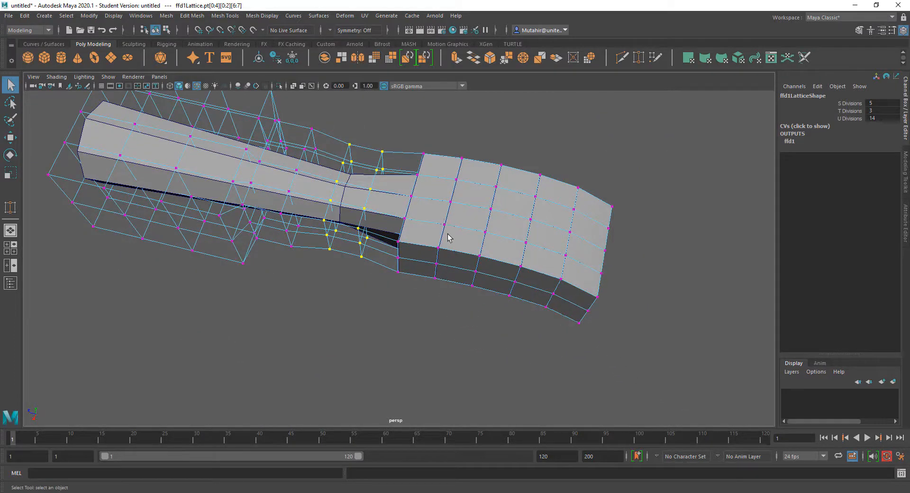
alt+drag(421, 264, 509, 251)
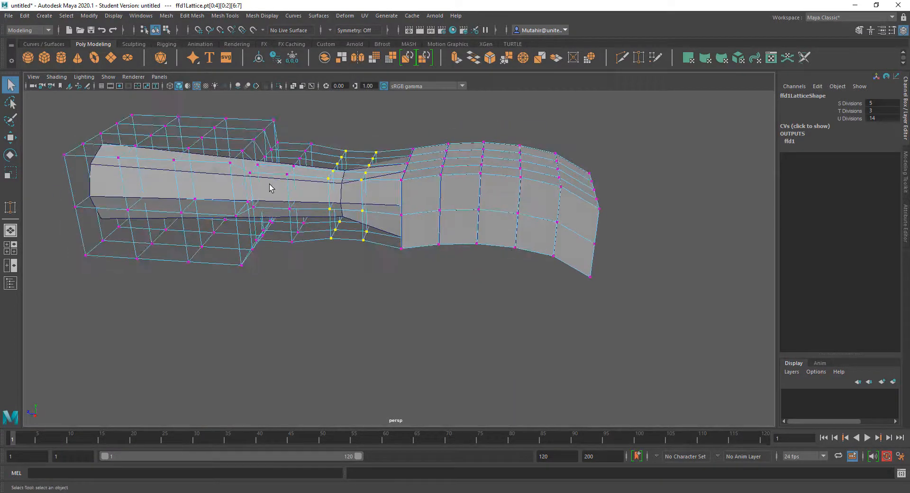
scroll(270, 187, up, 2)
Step: Try deleting the lattice object directly, and undo the deletion
right_drag(381, 155, 410, 142)
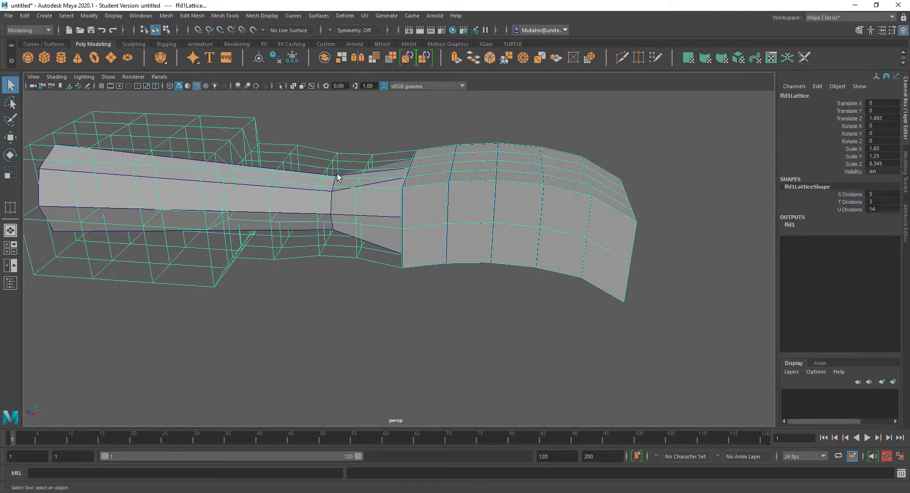
key(Delete)
key(ctrl+z)
Step: Delete the construction history of the hand-and-arm mesh to bake in the lattice deformation, and deselect the mesh
scroll(279, 253, down, 1)
click(305, 207)
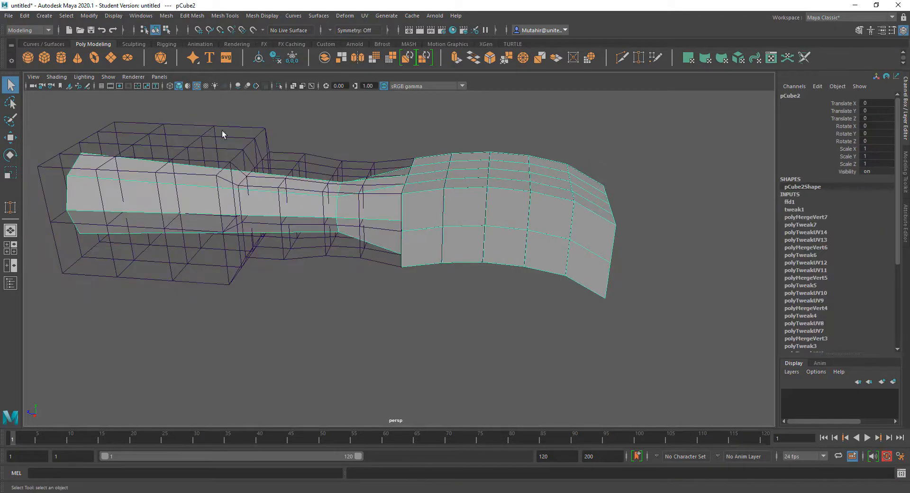
click(24, 18)
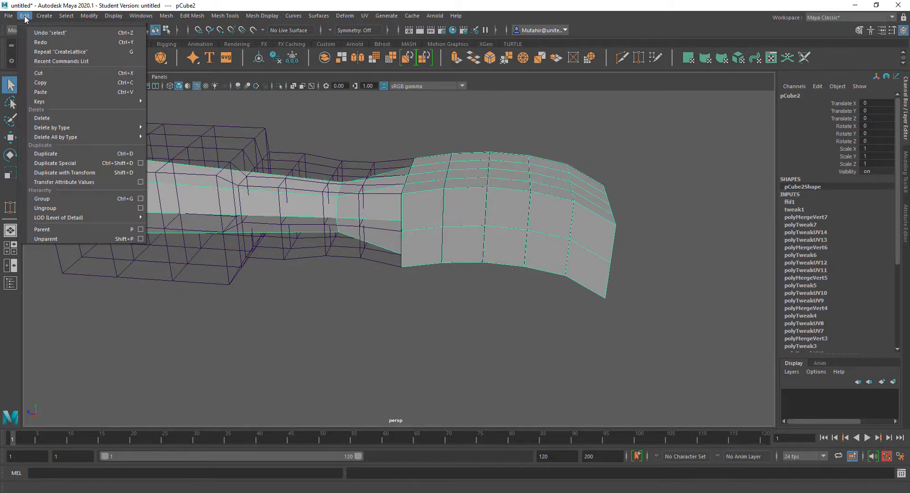
mouse_move(86, 135)
click(167, 128)
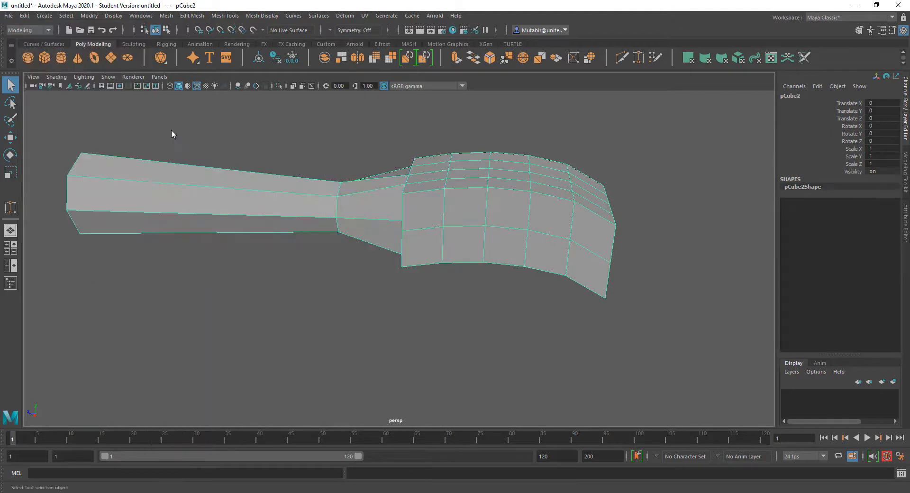
click(582, 331)
Step: Select the hard lengthwise corner edges along the sides of the curved hand block
alt+drag(581, 331, 446, 209)
right_drag(437, 193, 418, 198)
alt+drag(447, 247, 455, 244)
right_drag(455, 168, 456, 145)
alt+drag(452, 168, 357, 182)
click(371, 188)
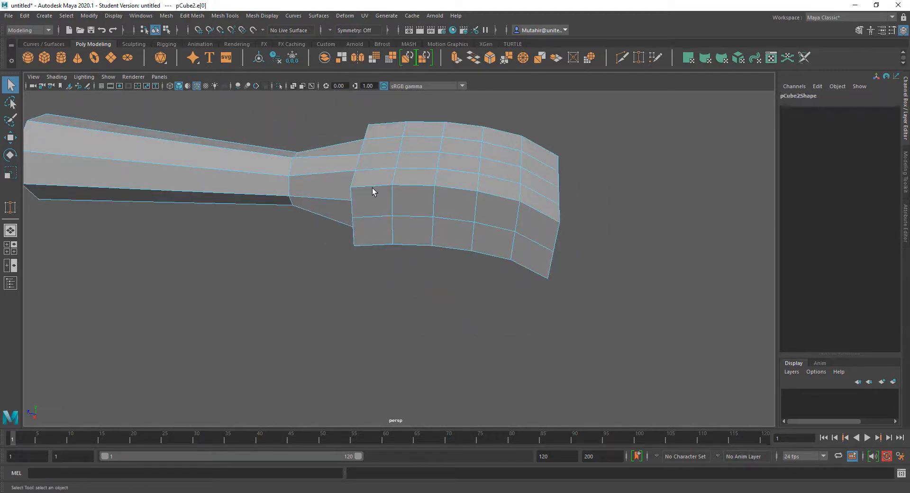
double_click(407, 184)
alt+drag(508, 194, 510, 220)
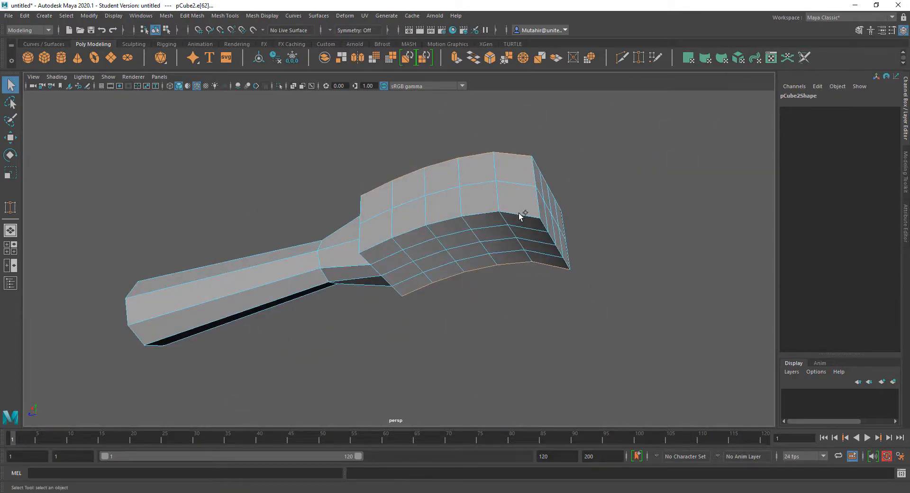
Step: Add the hard corner edges around the fingertip end and the wrist end of the hand block to the selection
alt+drag(539, 249, 527, 282)
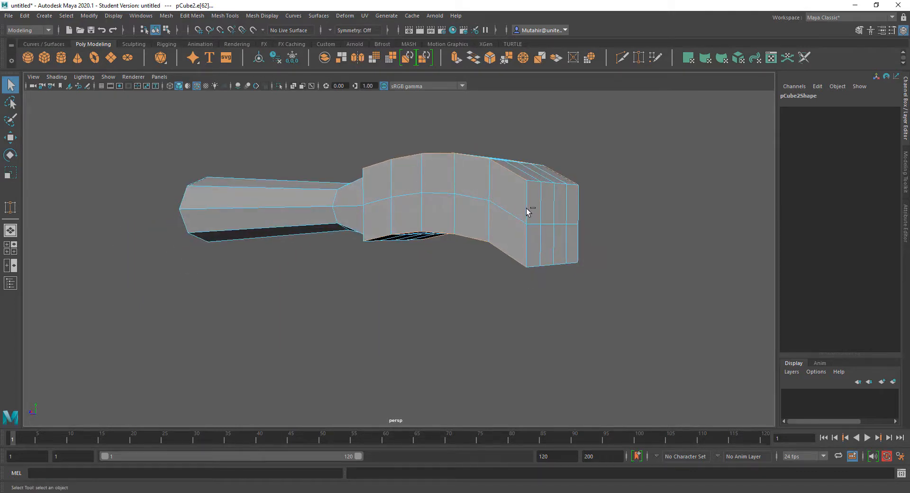
alt+drag(635, 242, 600, 248)
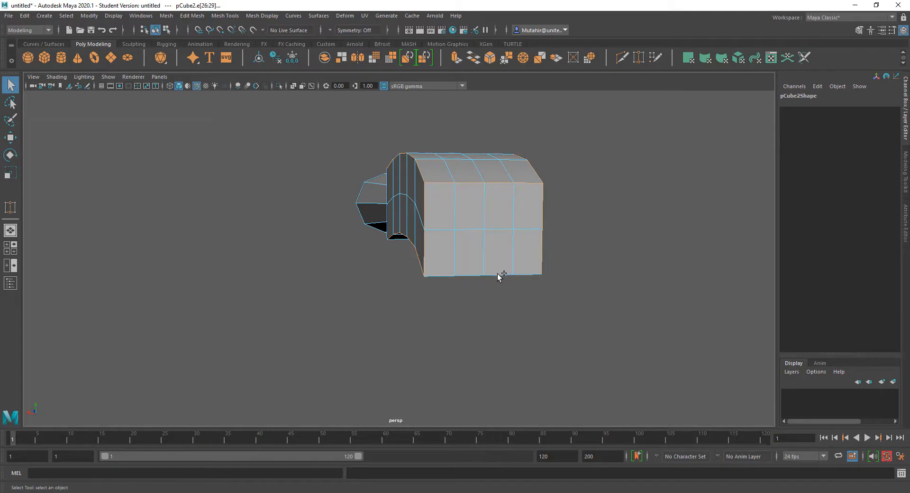
alt+drag(433, 266, 373, 193)
click(370, 175)
click(371, 243)
click(388, 232)
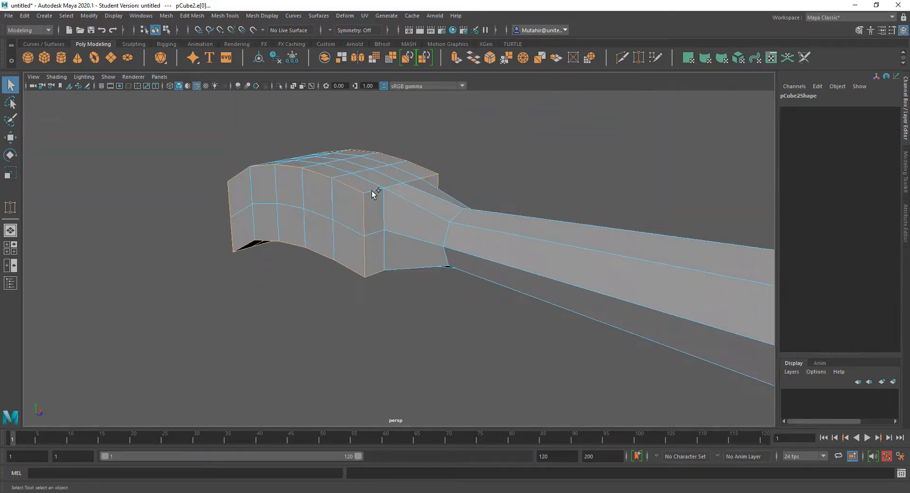
alt+drag(308, 210, 586, 196)
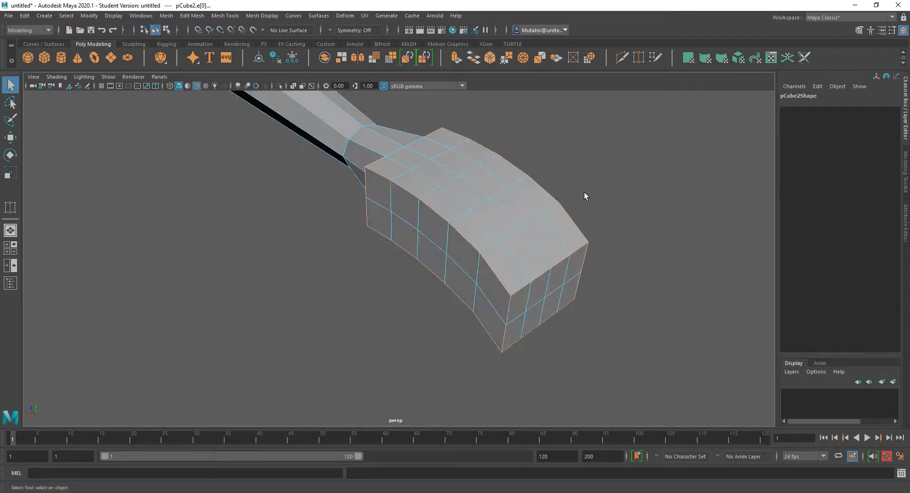
Step: Convert the selected hard border edges of the hand block to a vertex selection
key(4)
key(5)
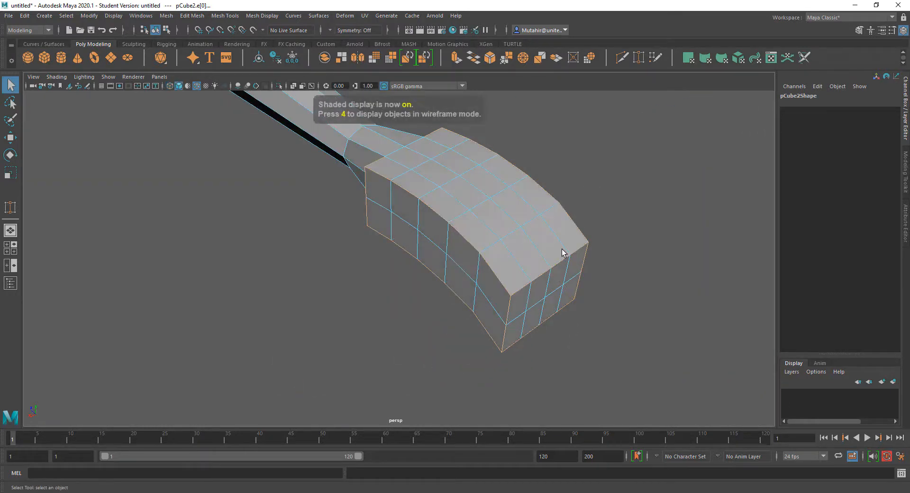
alt+drag(563, 252, 599, 203)
ctrl+right_click(602, 199)
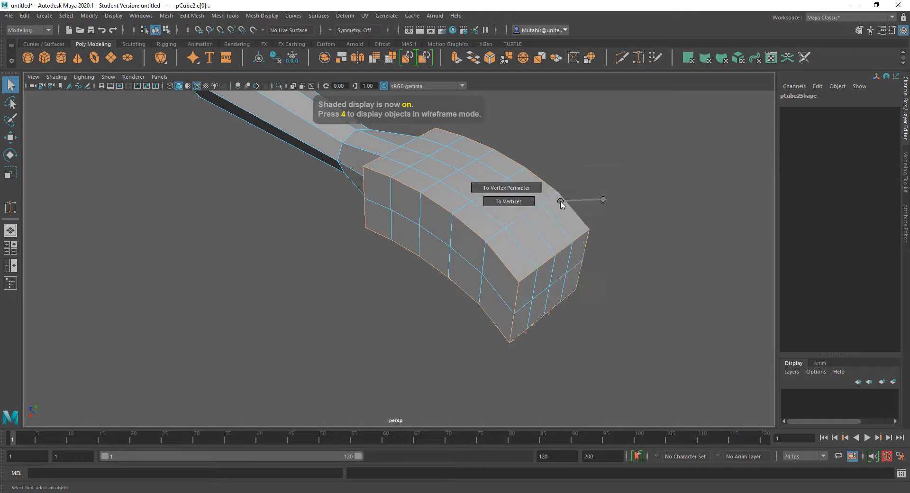
click(482, 201)
Step: Try scaling the border vertices inward across the hand's width without soft selection, and undo the scaling
alt+drag(494, 201, 478, 285)
key(r)
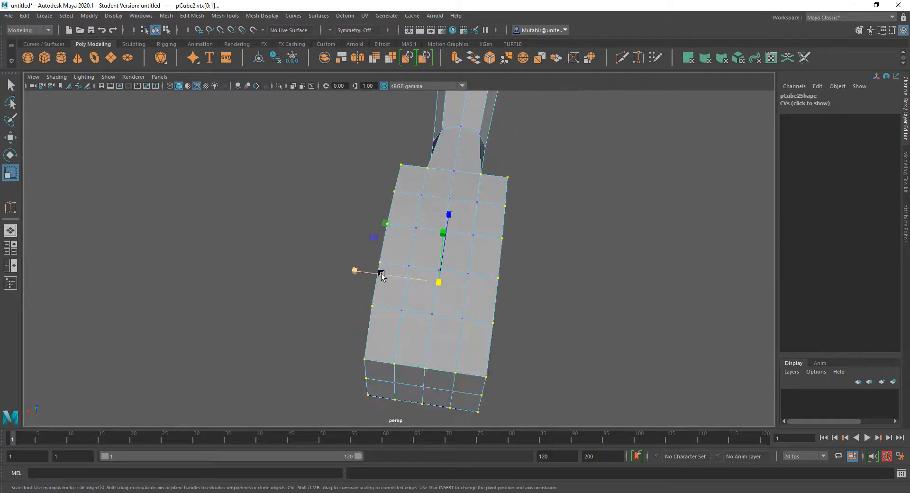
drag(356, 271, 360, 271)
drag(362, 273, 375, 275)
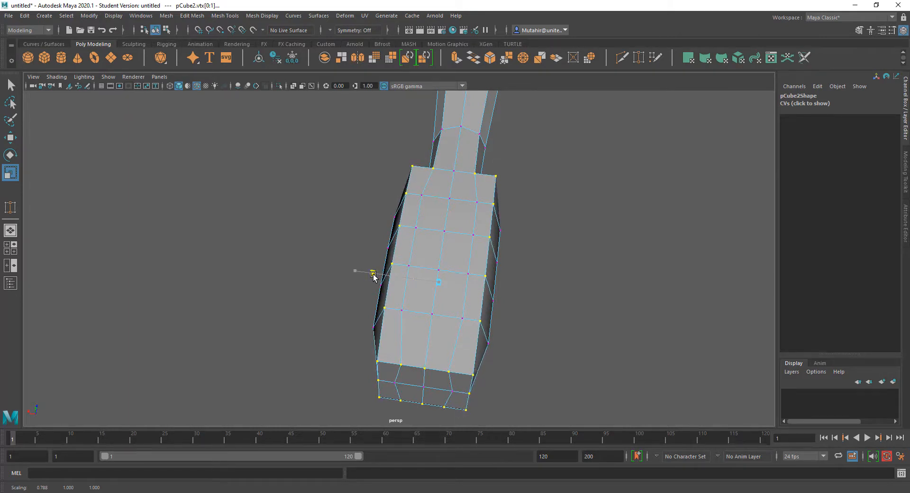
key(ctrl+z)
Step: Turn on soft selection and scale the border vertices inward in width and height to round the hand block
key(b)
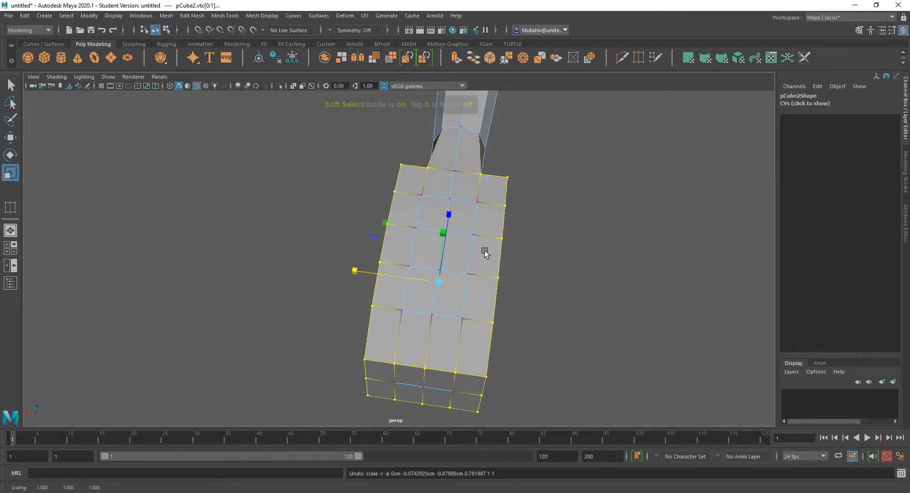
drag(359, 269, 443, 230)
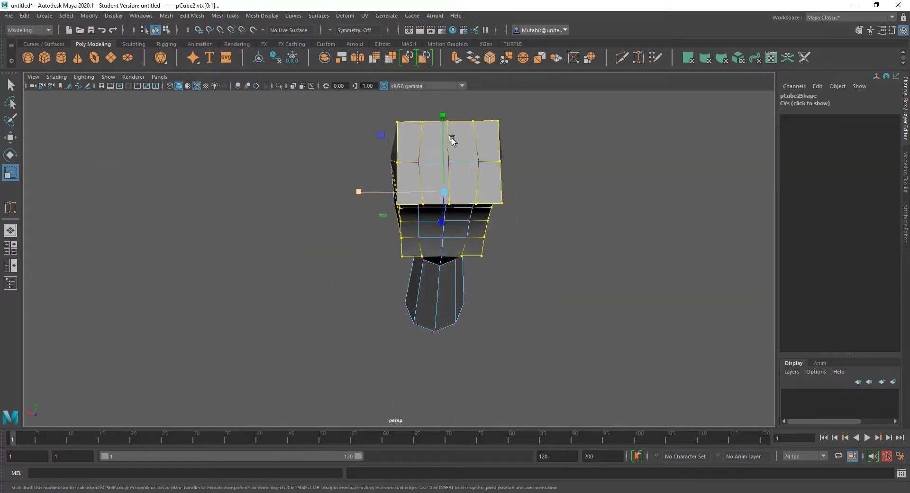
alt+drag(451, 138, 493, 156)
drag(470, 122, 381, 140)
click(380, 133)
Step: Deselect the border vertices along the middle of the hand, and scale the remaining end vertices inward to taper both ends
alt+drag(424, 167, 449, 189)
key(q)
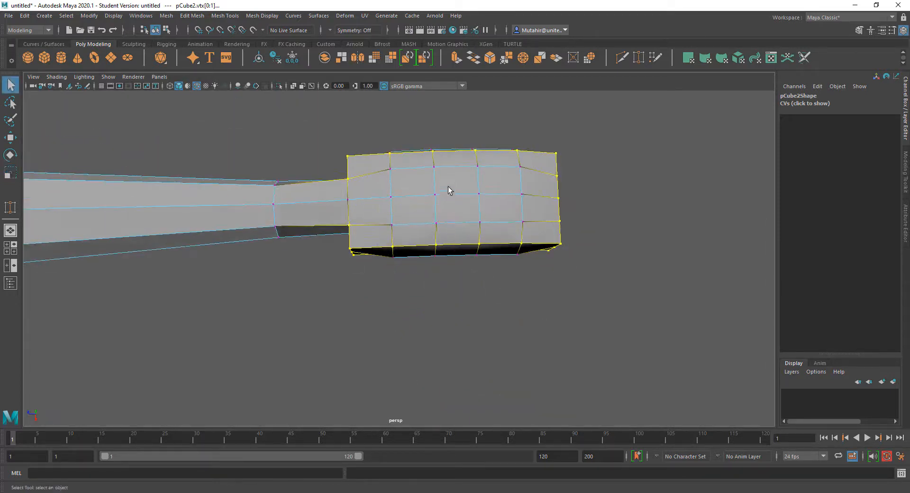
drag(432, 144, 495, 310)
alt+drag(496, 310, 434, 294)
key(r)
drag(357, 271, 457, 140)
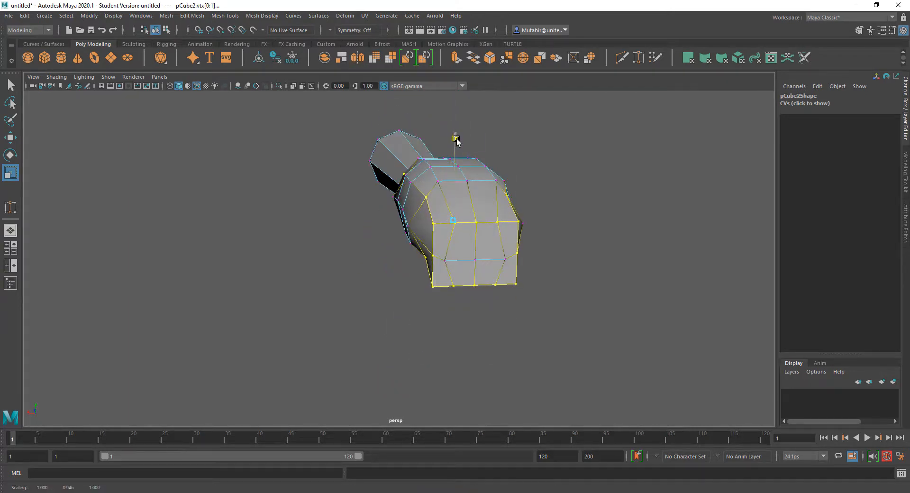
Step: Select the two inner side vertices on the fingertip face and scale them closer together to straighten the vertical edges
mouse_move(440, 190)
alt+mouse_down()
mouse_move(522, 183)
mouse_move(560, 190)
mouse_move(570, 203)
mouse_move(423, 180)
mouse_move(446, 198)
alt+mouse_up()
key(q)
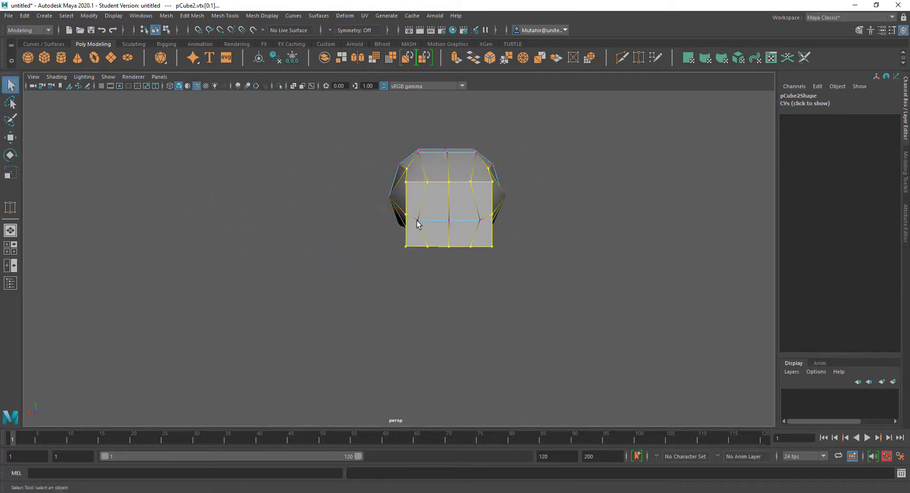
click(418, 221)
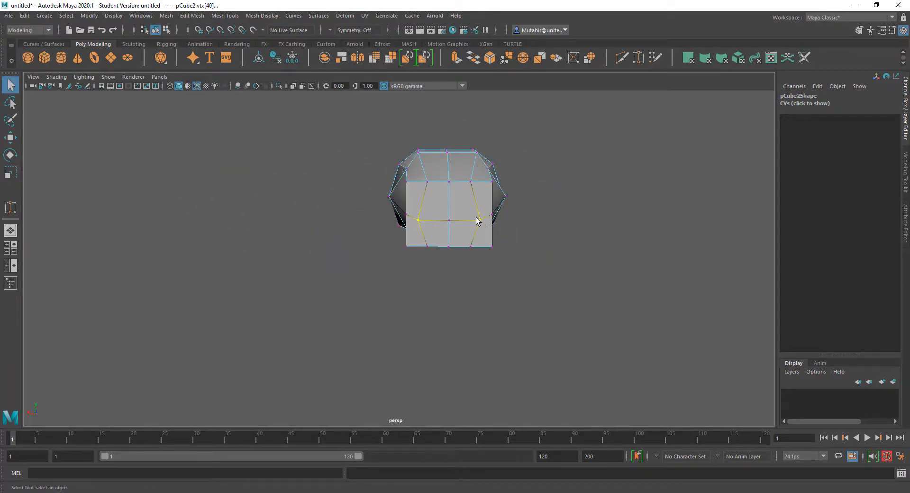
key(r)
drag(364, 221, 383, 222)
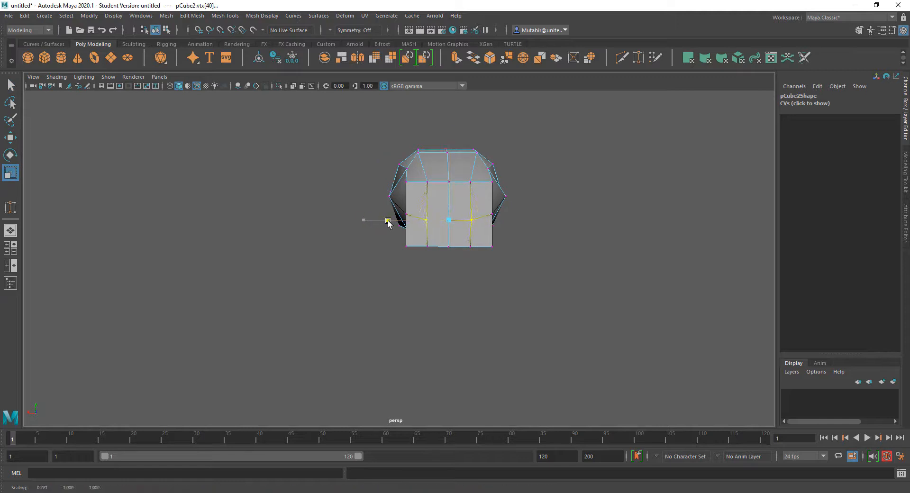
key(q)
Step: Select the two bottom corner vertices of the fingertip face, set a smaller soft selection radius, and raise them slightly
click(471, 256)
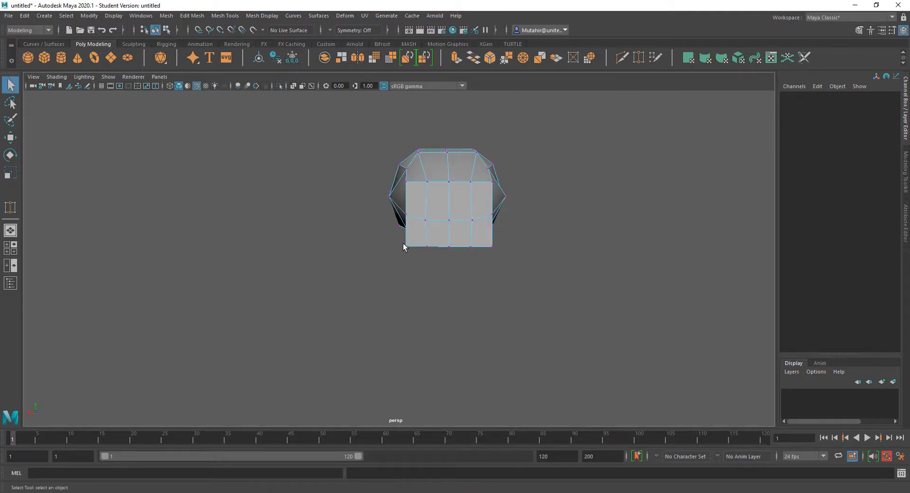
drag(499, 257, 499, 257)
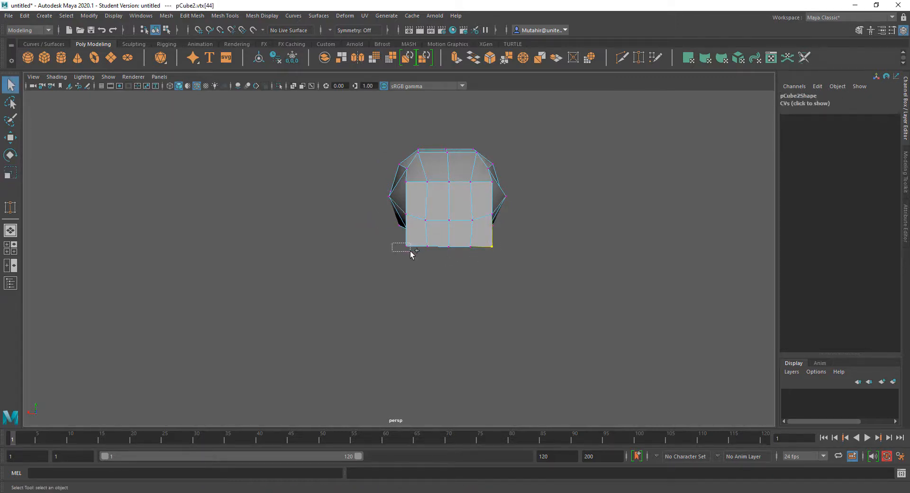
shift+drag(411, 251, 411, 251)
alt+drag(410, 252, 502, 204)
key(w)
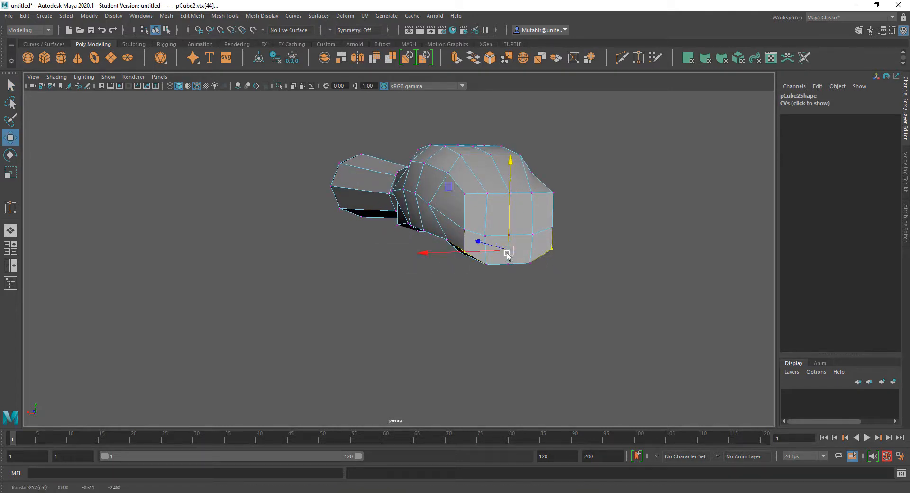
middle_drag(535, 259, 543, 259)
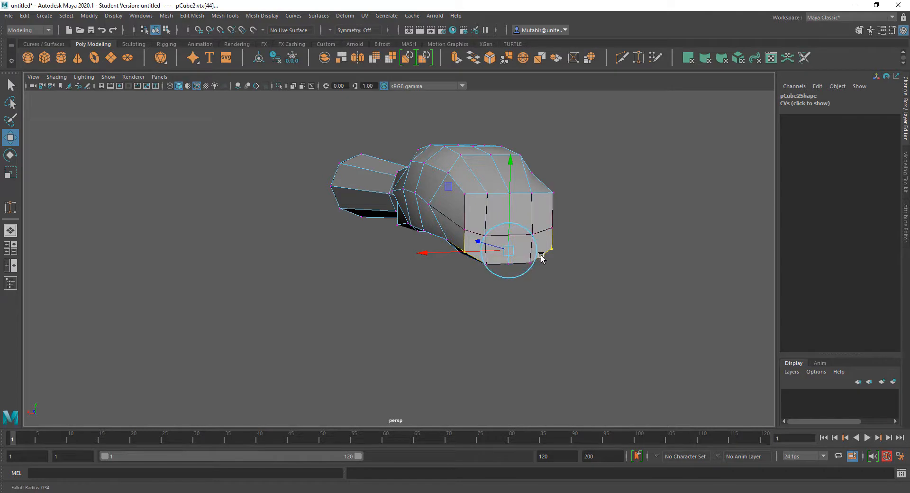
alt+drag(546, 264, 537, 258)
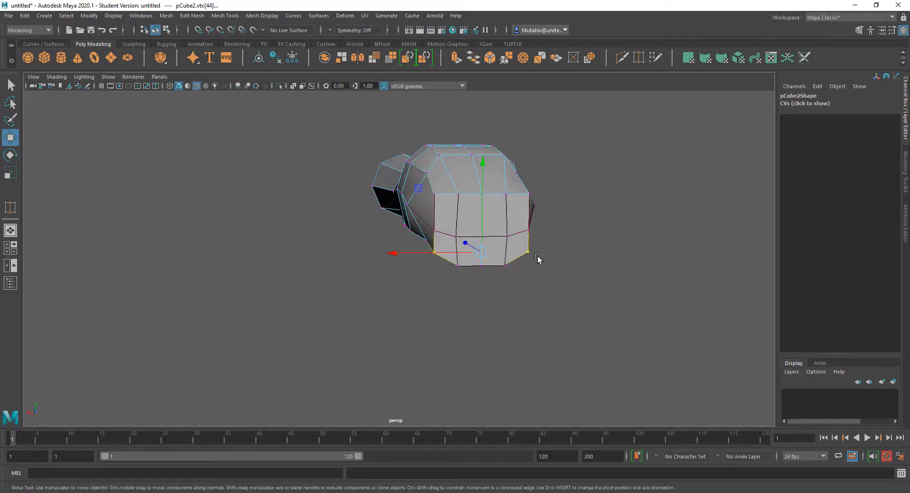
click(481, 165)
key(ctrl+z)
drag(485, 171, 486, 166)
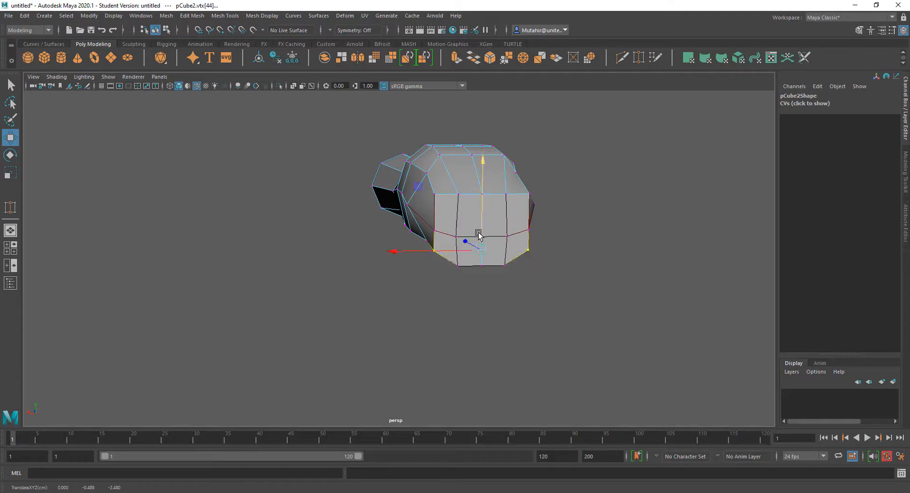
alt+drag(498, 238, 421, 225)
Step: Select the two top corner vertices of the fingertip face, lower them slightly, and scale them closer together
key(q)
click(411, 219)
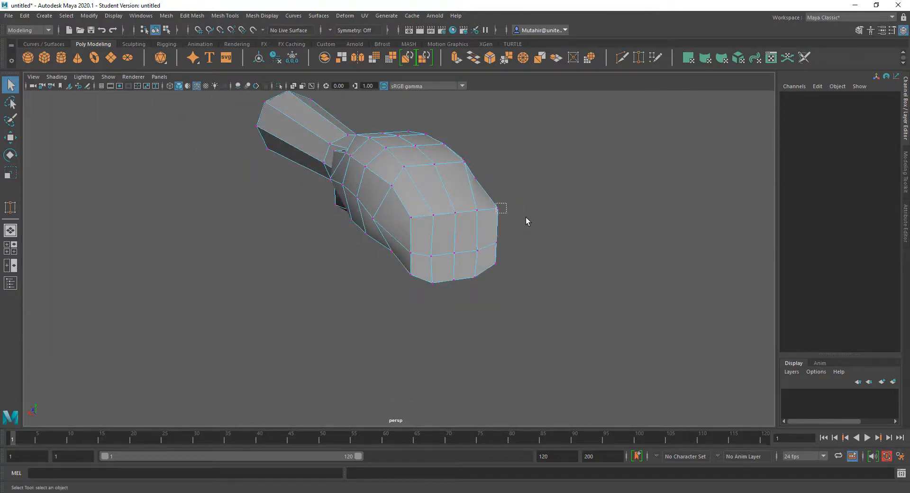
drag(496, 203, 526, 220)
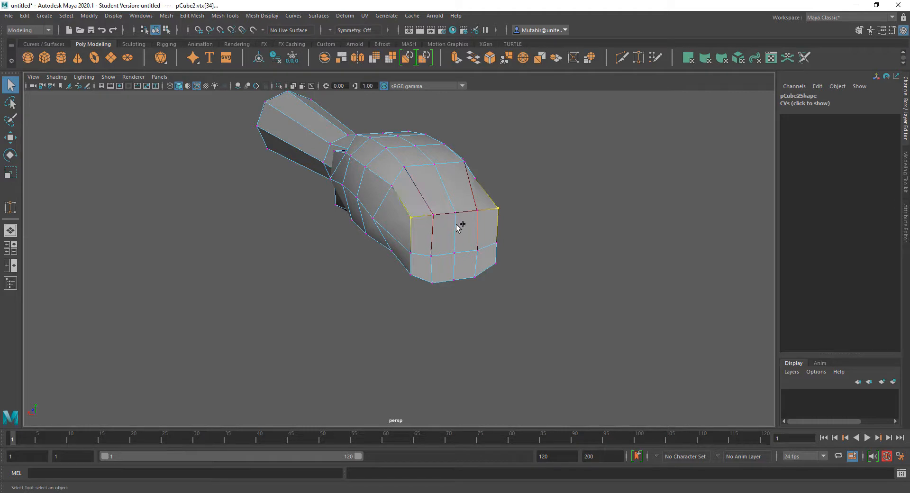
key(w)
drag(457, 127, 458, 137)
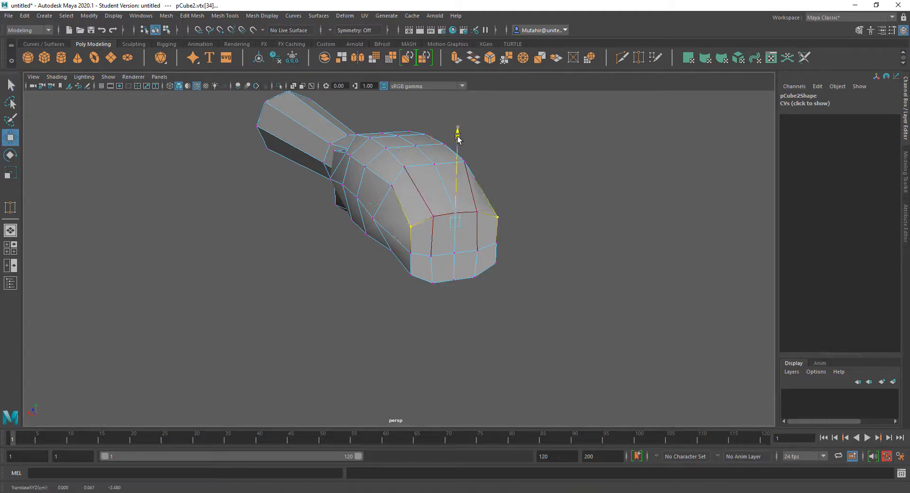
alt+drag(473, 191, 440, 220)
key(r)
alt+drag(445, 251, 436, 290)
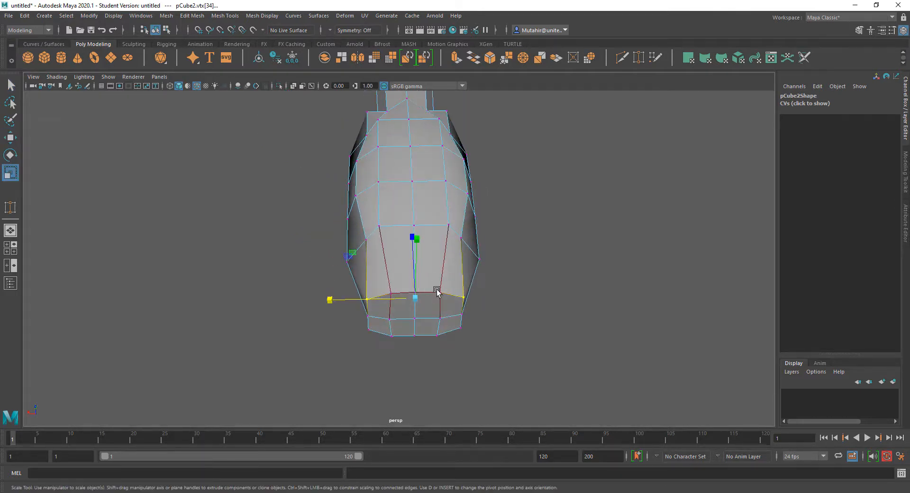
drag(336, 304, 338, 302)
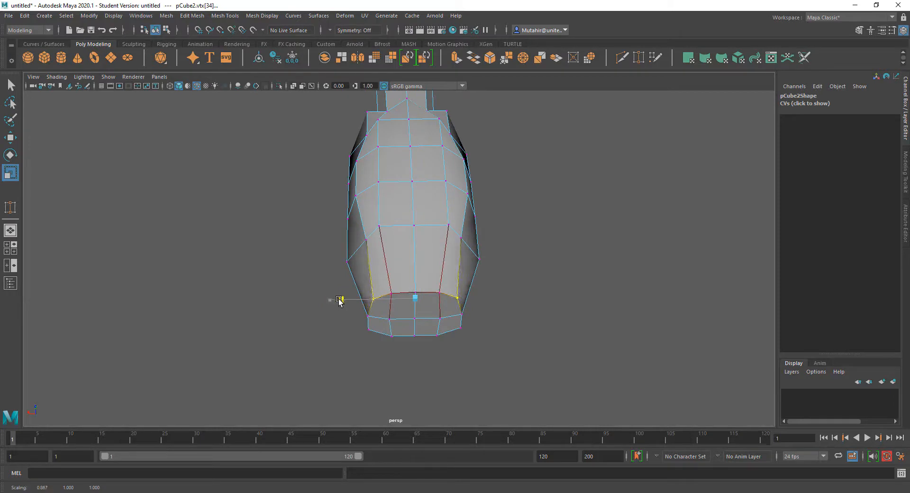
key(q)
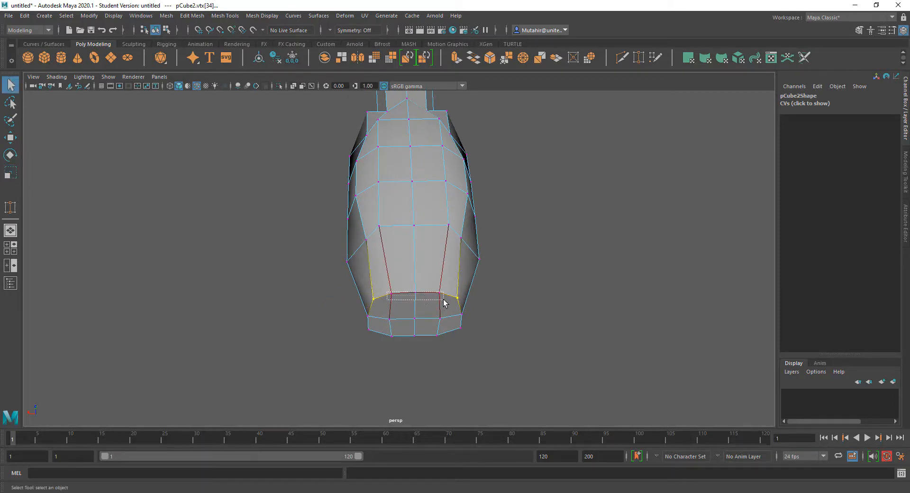
Step: Select the three middle vertices on the fingertip's top edge and scale them inward in width, checking the selection in wireframe
drag(443, 298, 443, 296)
key(4)
alt+drag(445, 327, 406, 320)
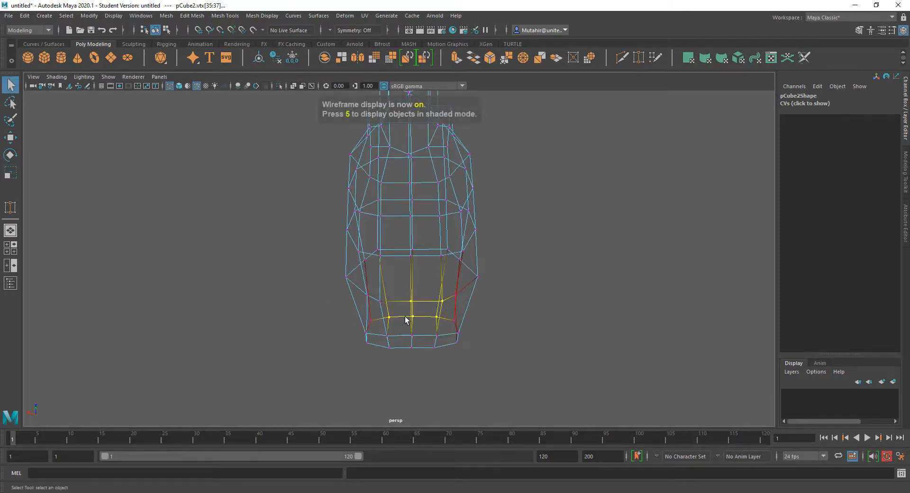
alt+drag(442, 287, 518, 278)
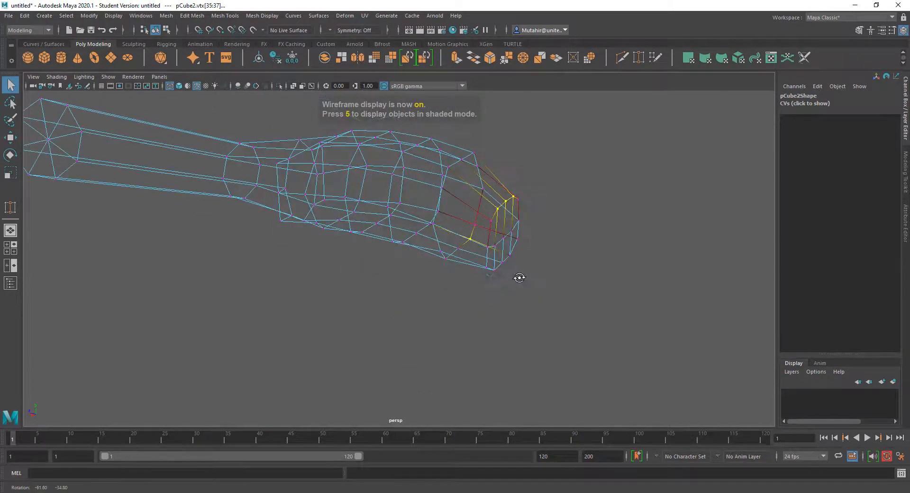
alt+drag(502, 246, 447, 284)
key(r)
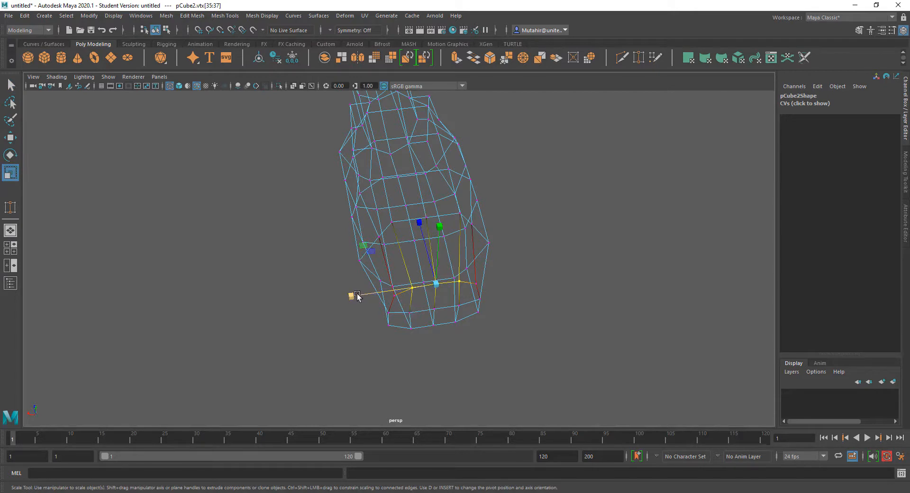
mouse_move(357, 297)
mouse_down()
mouse_move(482, 315)
mouse_move(477, 282)
mouse_move(544, 284)
mouse_move(524, 258)
mouse_move(539, 268)
mouse_move(510, 290)
mouse_move(443, 246)
mouse_move(410, 271)
mouse_up()
key(5)
Step: Select the bottom-centre vertex of the fingertip face and move it downward to curve the bottom edge
click(413, 274)
key(w)
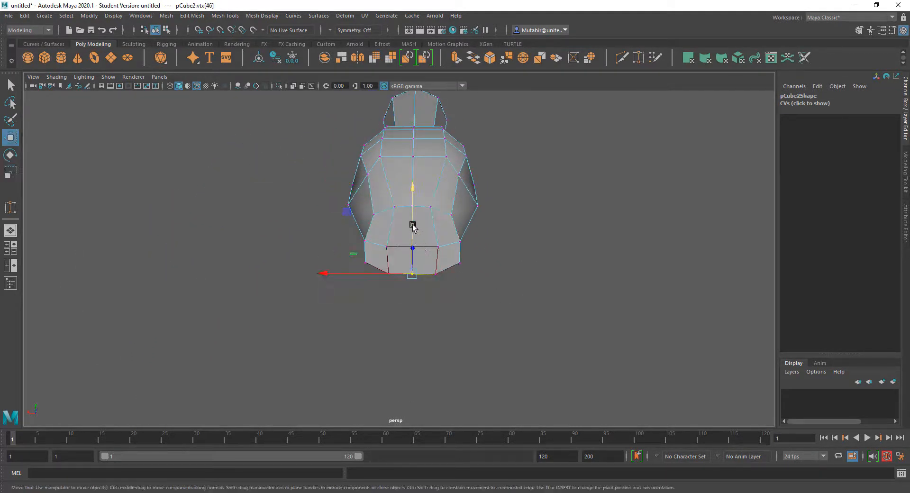
click(412, 205)
key(q)
Step: Try raising the bottom-centre vertex of the fingertip face, and undo that move
alt+drag(412, 213, 416, 189)
alt+middle_drag(417, 189, 454, 272)
scroll(453, 273, up, 2)
alt+drag(449, 283, 441, 209)
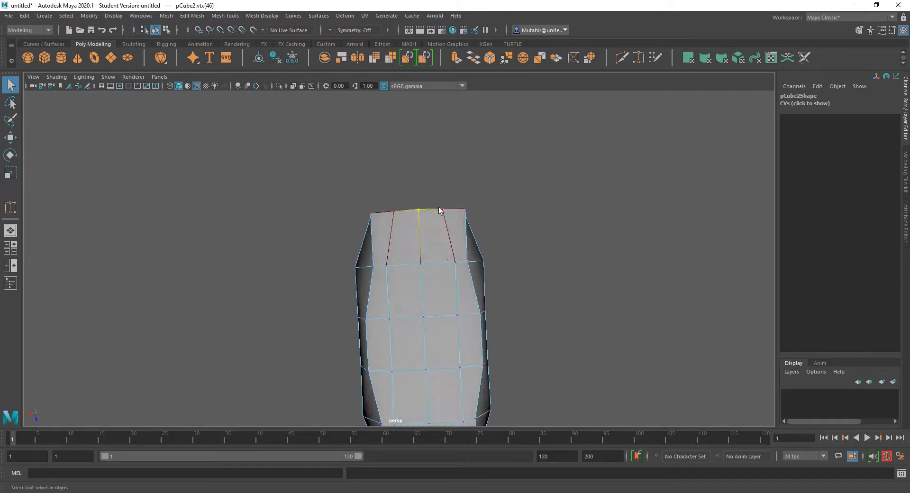
scroll(438, 265, up, 2)
alt+middle_drag(438, 265, 442, 259)
alt+drag(444, 251, 416, 181)
key(w)
click(415, 179)
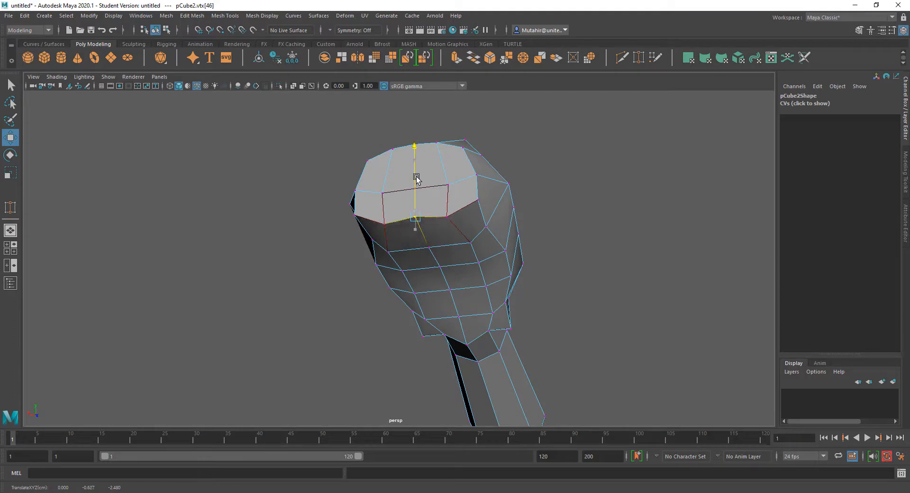
alt+drag(436, 224, 441, 248)
key(q)
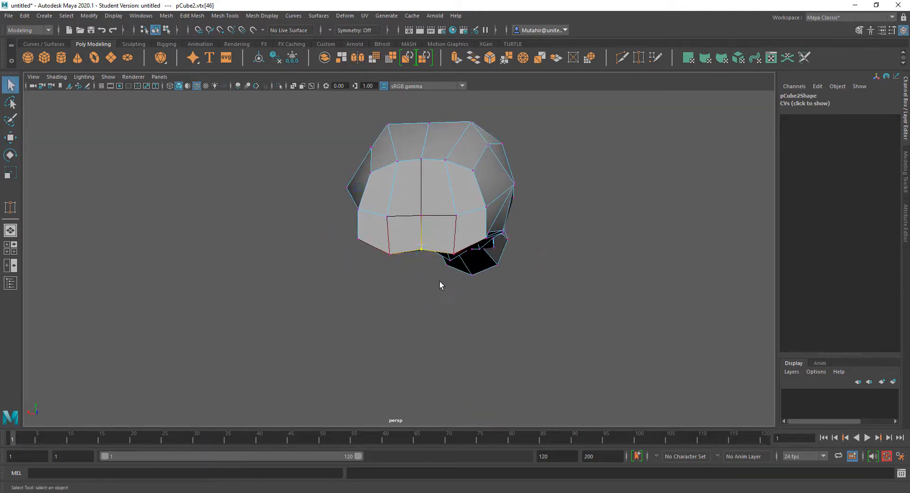
alt+drag(440, 281, 441, 295)
key(ctrl+z)
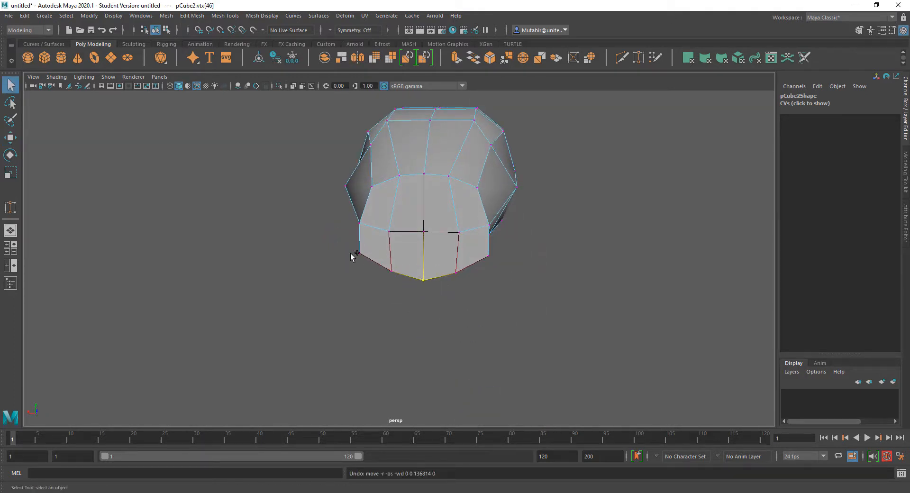
Step: Clear the vertex selection, switch to edge selection, and select the edges along the bottom of the fingertip face
click(386, 274)
alt+drag(386, 274, 373, 294)
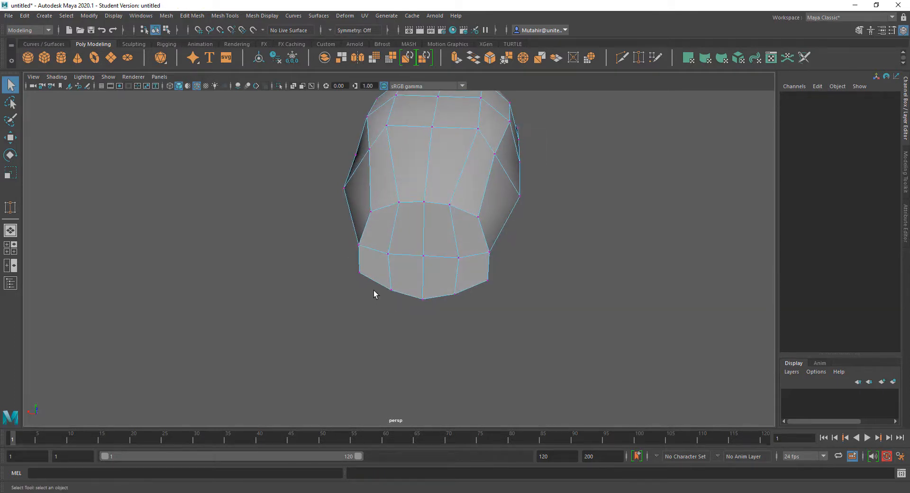
right_drag(391, 253, 392, 283)
right_drag(391, 226, 391, 227)
click(412, 298)
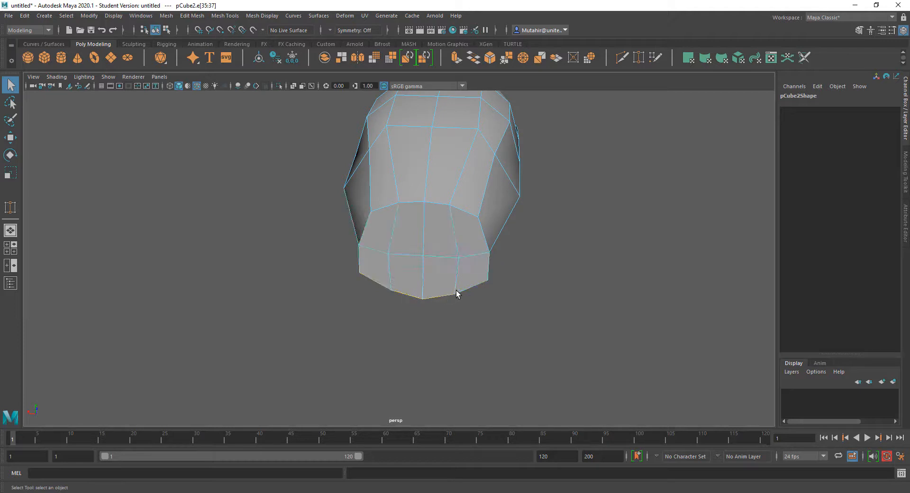
Step: Turn on soft selection and move the fingertip's bottom edges up and back toward the wrist
key(b)
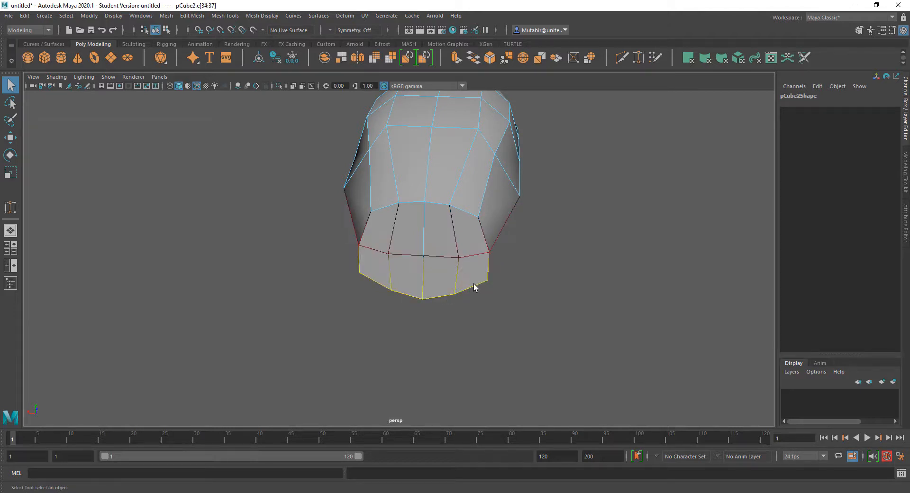
alt+drag(472, 286, 481, 300)
key(w)
drag(446, 195, 516, 231)
mouse_move(424, 261)
alt+mouse_down()
mouse_move(443, 259)
mouse_move(416, 246)
alt+mouse_up()
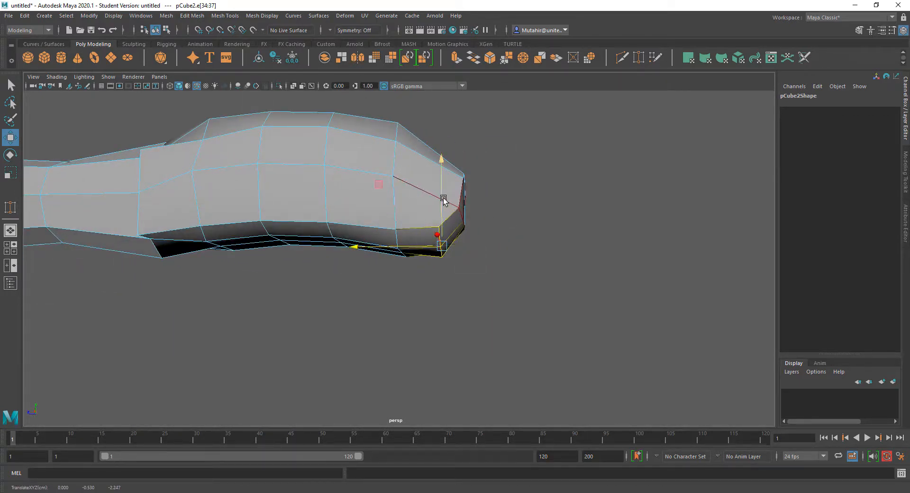
Step: Convert the selected bottom edges of the fingertip face to their vertices and make them ready for moving
drag(443, 199, 488, 192)
key(q)
right_click(531, 166)
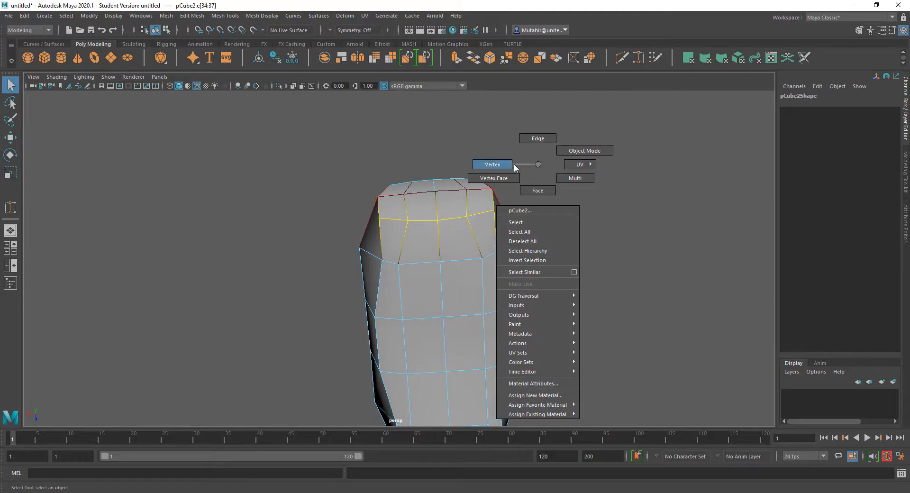
click(493, 178)
key(ctrl+z)
shift+right_click(530, 167)
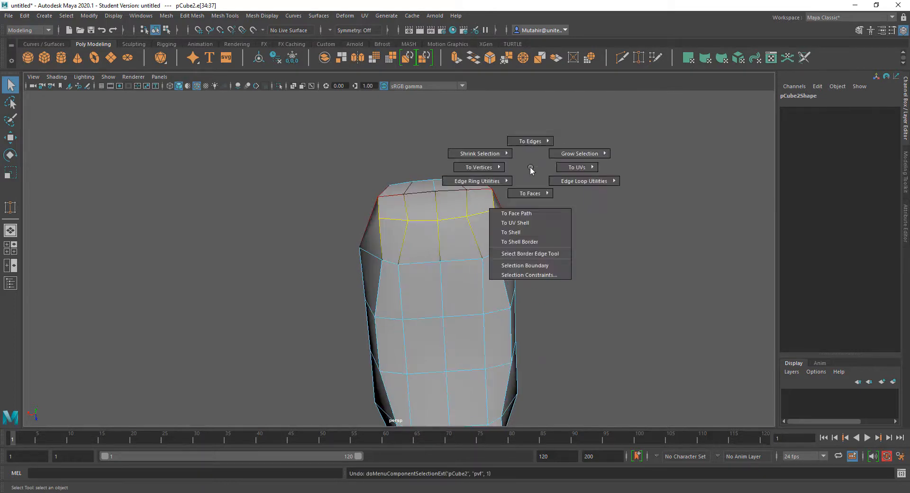
click(475, 170)
key(w)
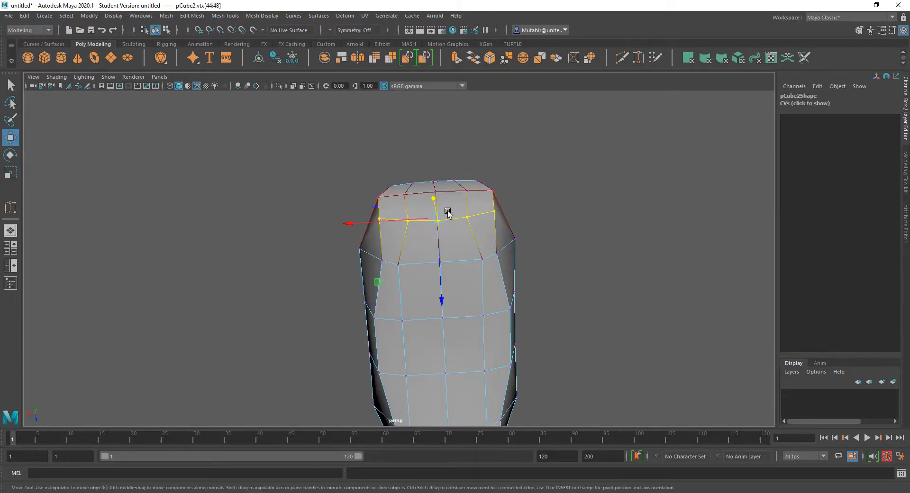
Step: Move the bottom vertex row toward the tip and pull the side vertices back in stages, outermost furthest, to curve the row
right_drag(437, 228, 401, 229)
mouse_move(437, 290)
mouse_down()
mouse_move(440, 298)
mouse_move(441, 283)
mouse_up()
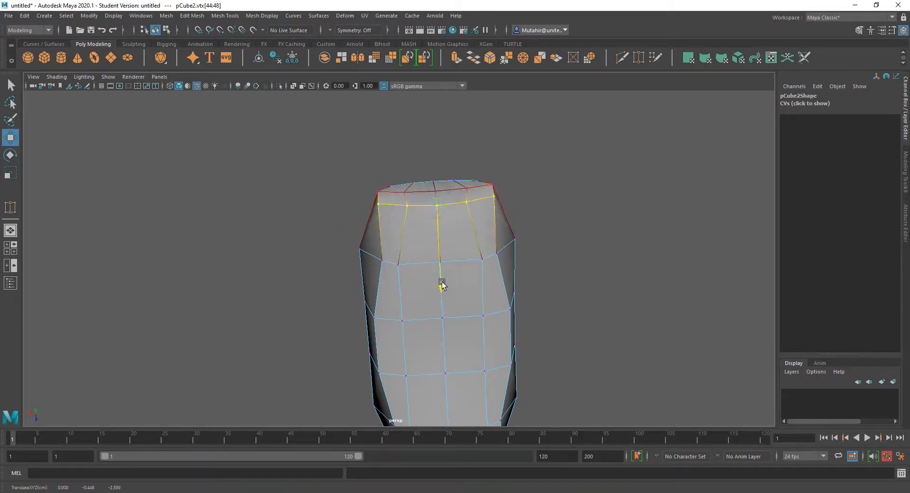
key(q)
key(w)
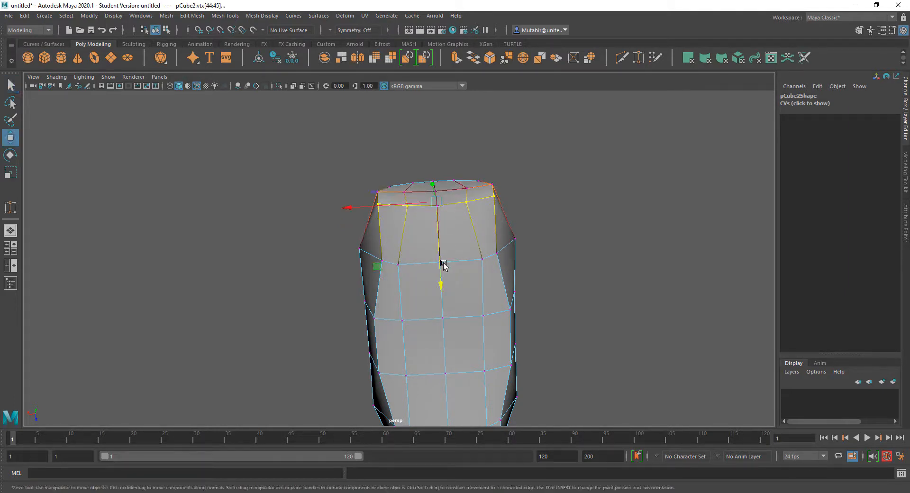
mouse_move(439, 286)
mouse_down()
mouse_move(436, 294)
mouse_move(438, 285)
mouse_up()
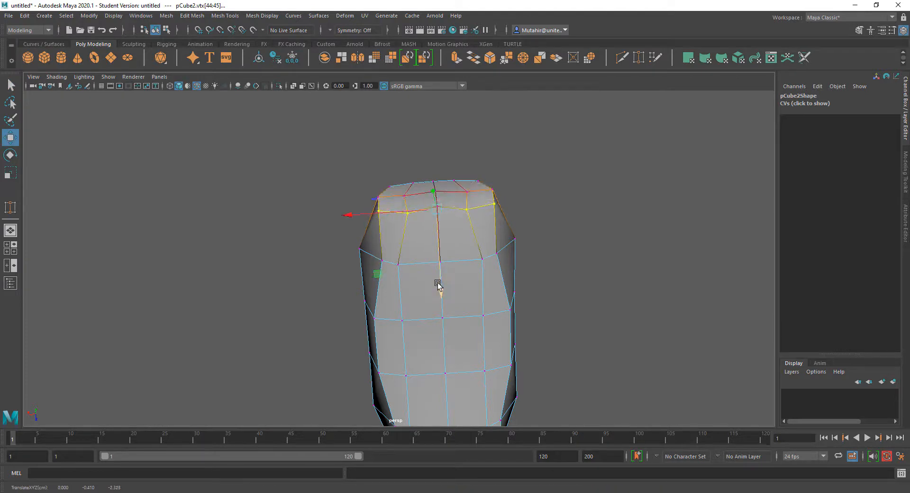
ctrl+drag(386, 178, 474, 243)
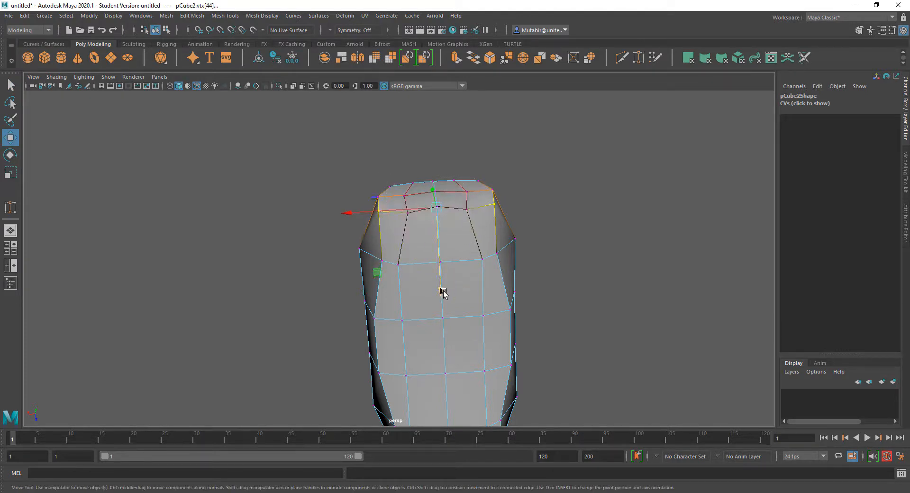
drag(443, 292, 473, 291)
key(q)
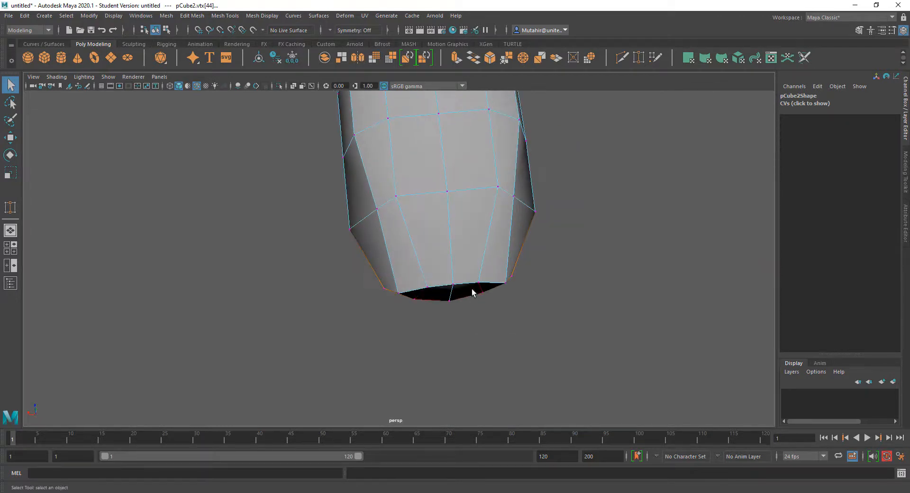
Step: Select the edge row along the top of the fingertip face and convert it to vertices
right_drag(470, 252, 464, 228)
shift+click(469, 284)
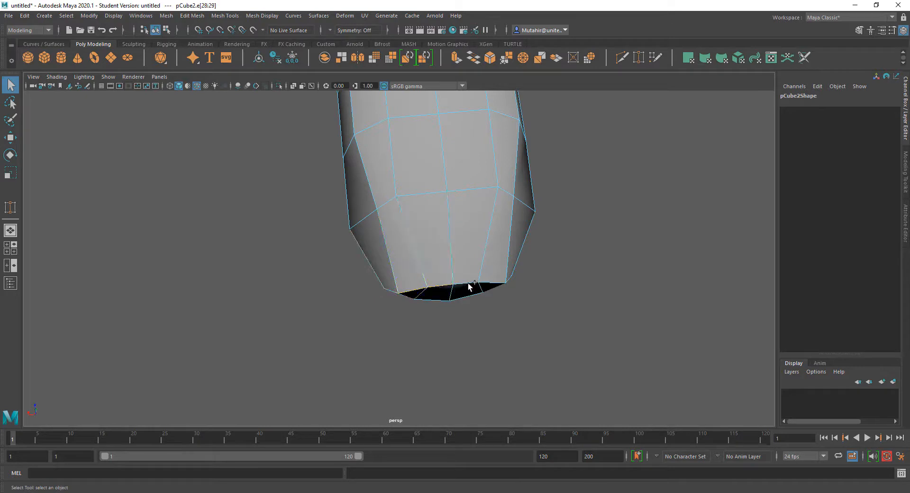
ctrl+right_drag(582, 284, 494, 282)
mouse_move(466, 311)
alt+mouse_down()
mouse_move(462, 304)
mouse_move(480, 310)
alt+mouse_up()
key(w)
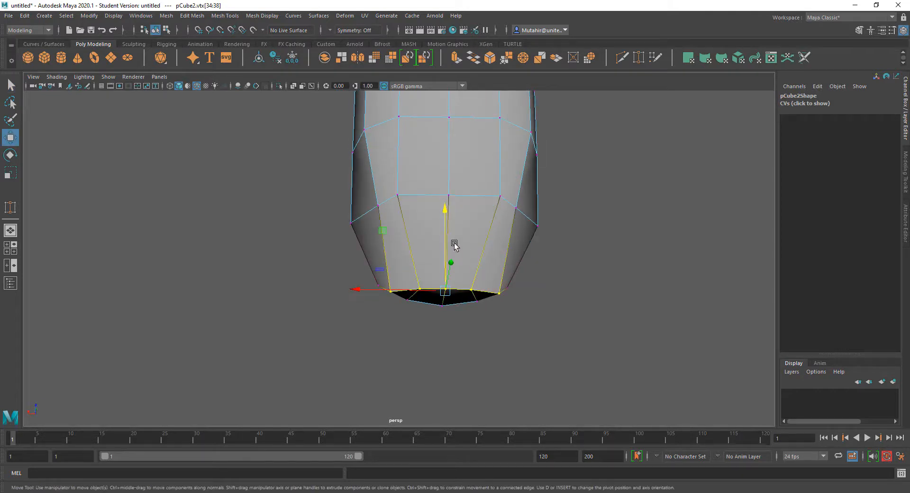
Step: In the top view, move the fingertip's top vertex row toward the wrist, shifting the side vertices progressively further to form an arc
alt+drag(454, 245, 469, 264)
mouse_move(446, 232)
alt+mouse_down()
mouse_move(412, 264)
mouse_move(485, 143)
mouse_move(458, 243)
alt+mouse_up()
key(space)
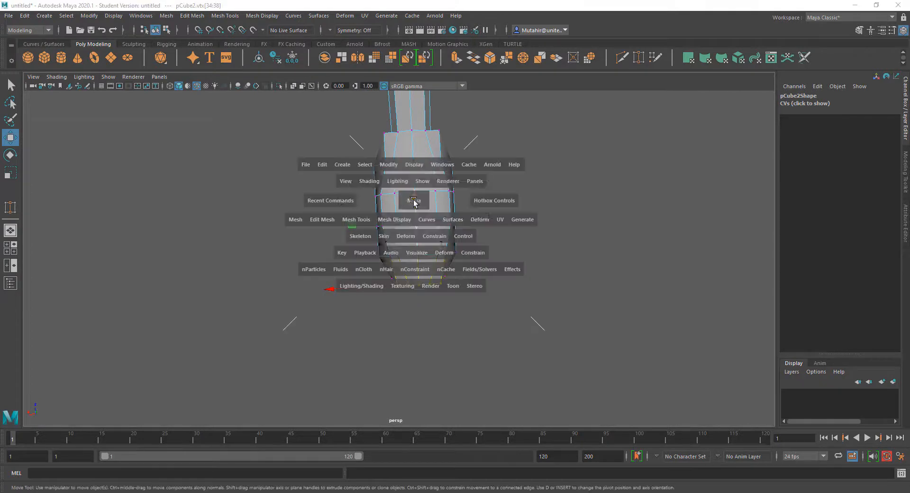
drag(414, 202, 369, 205)
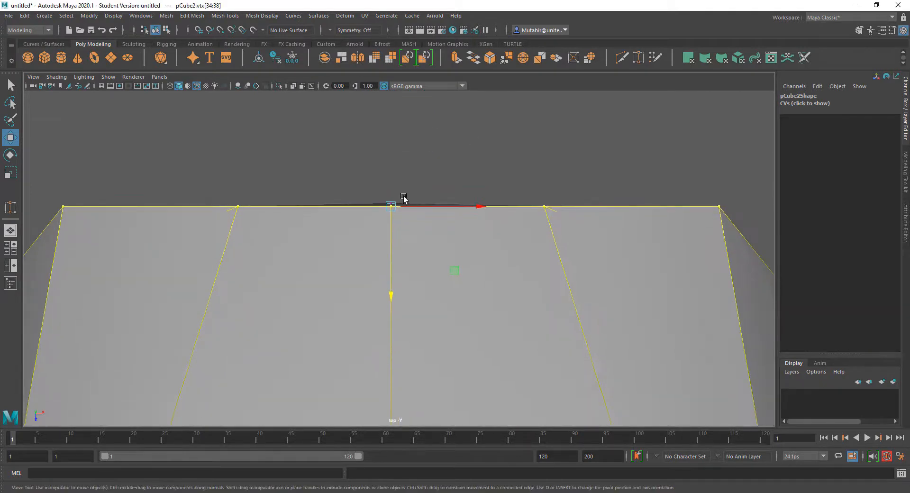
alt+right_drag(410, 257, 390, 283)
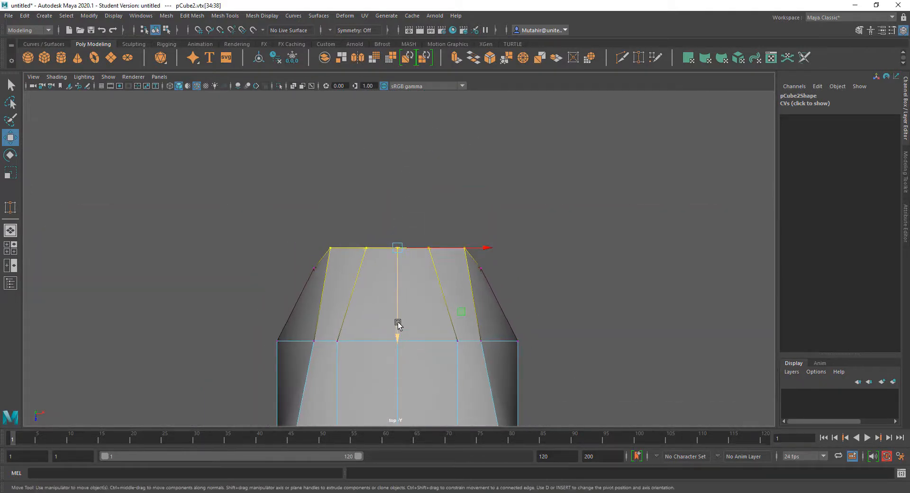
drag(398, 338, 402, 350)
ctrl+drag(389, 252, 409, 270)
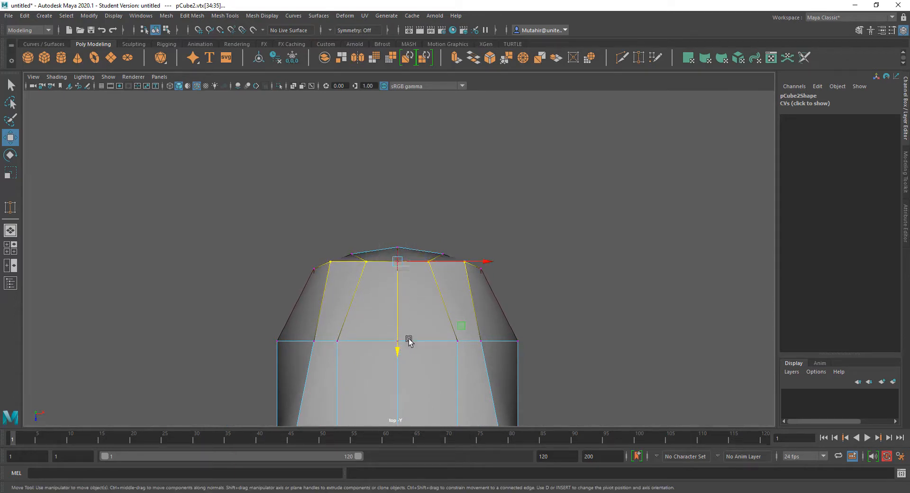
drag(394, 356, 396, 366)
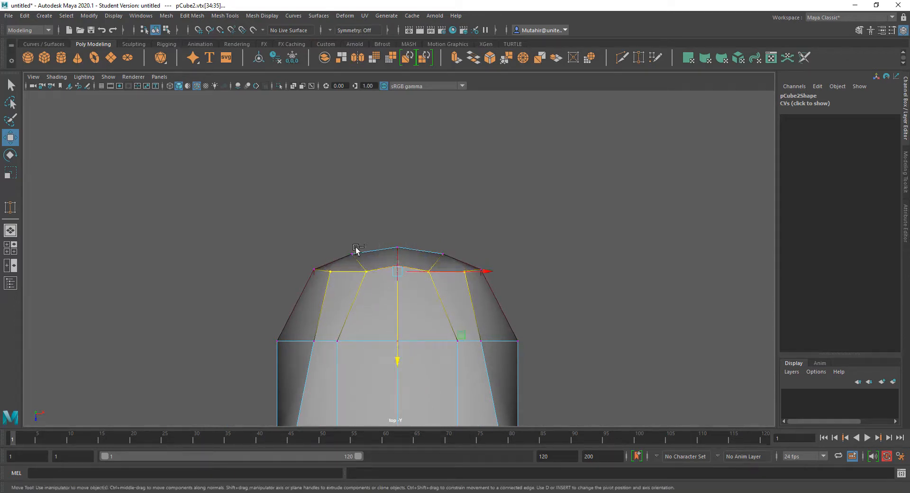
ctrl+drag(442, 304, 442, 304)
drag(397, 365, 391, 385)
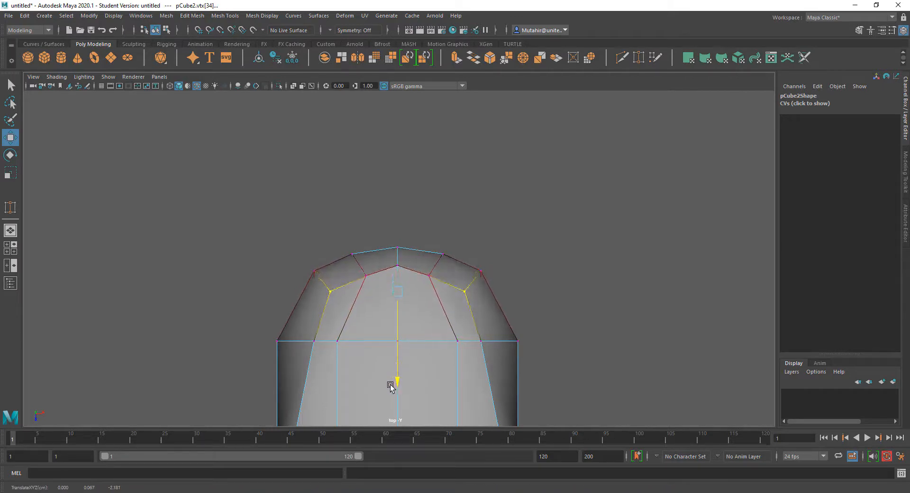
alt+middle_drag(409, 347, 383, 281)
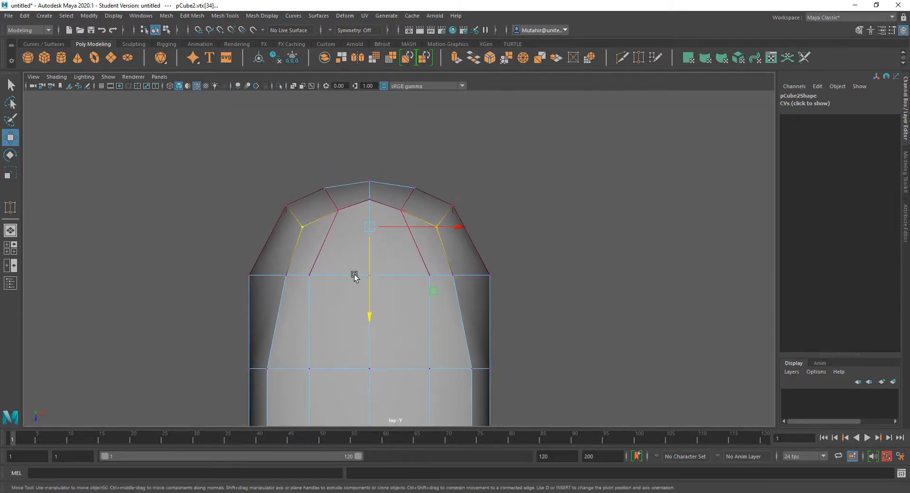
Step: Select the vertices on either side of the centre line in the row behind the fingertip and frame them in perspective
click(309, 275)
key(q)
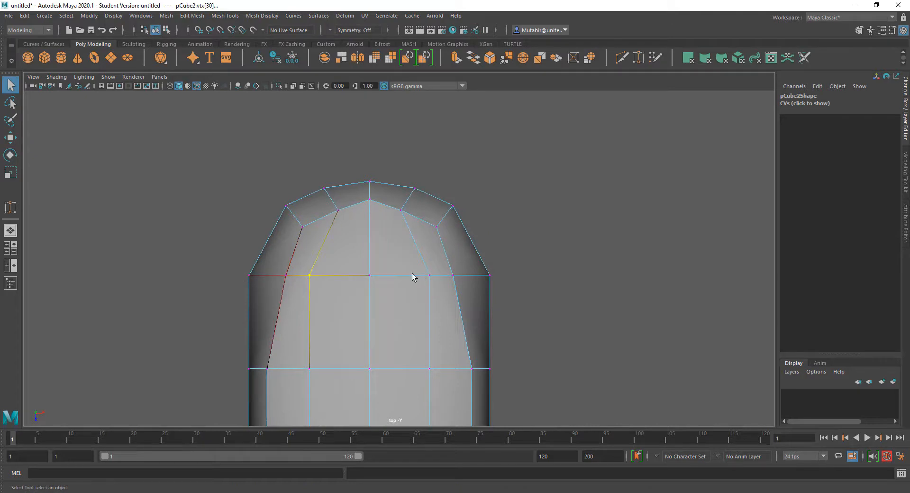
key(space)
drag(365, 274, 367, 250)
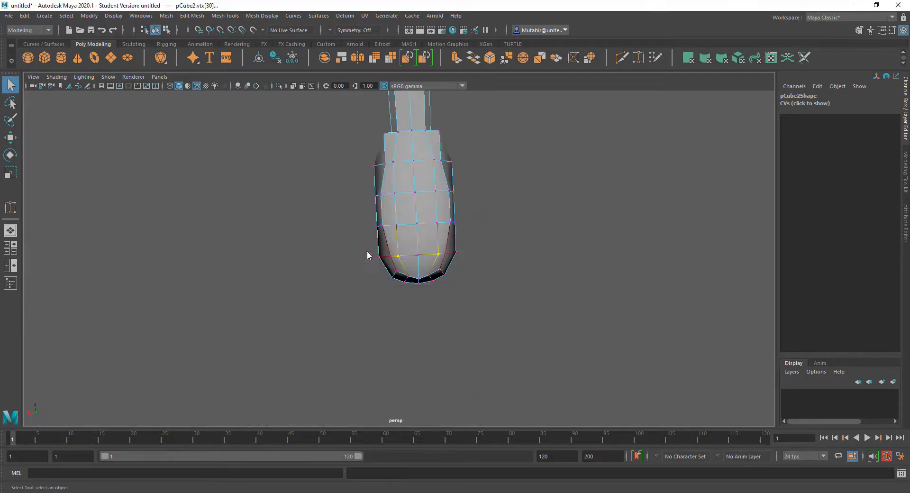
key(f)
alt+drag(446, 283, 421, 184)
Step: Try scaling the selected vertices closer together across the hand's width, and undo both scale attempts
key(r)
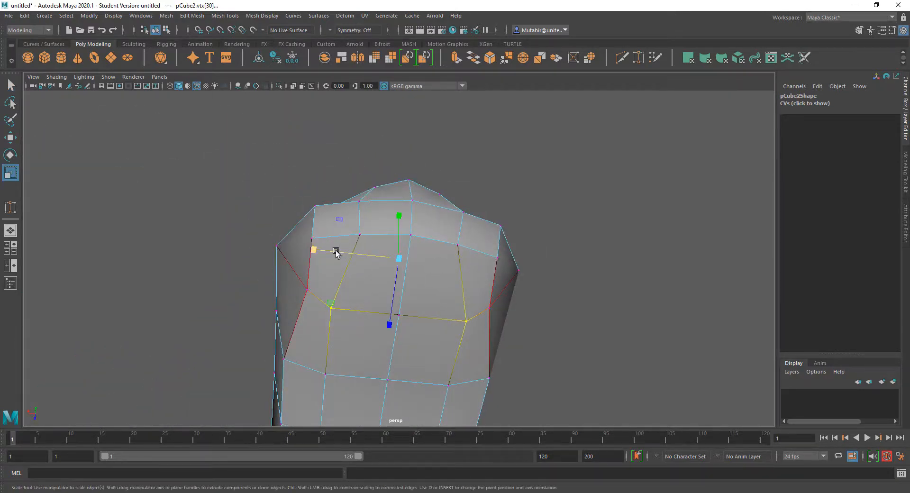
drag(314, 250, 341, 257)
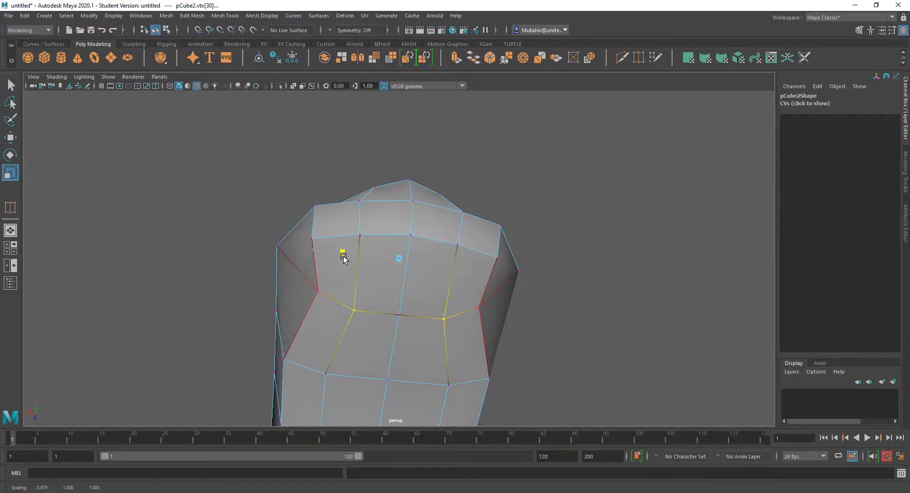
key(q)
key(w)
key(r)
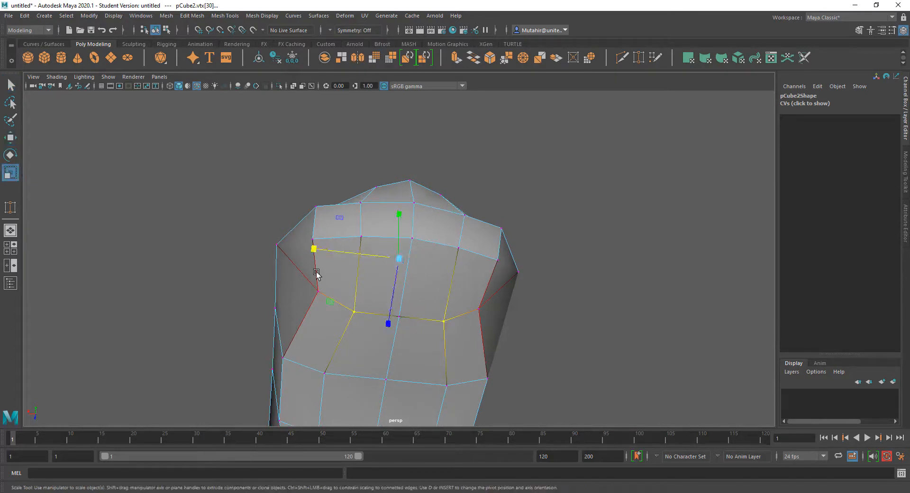
drag(312, 249, 306, 253)
key(q)
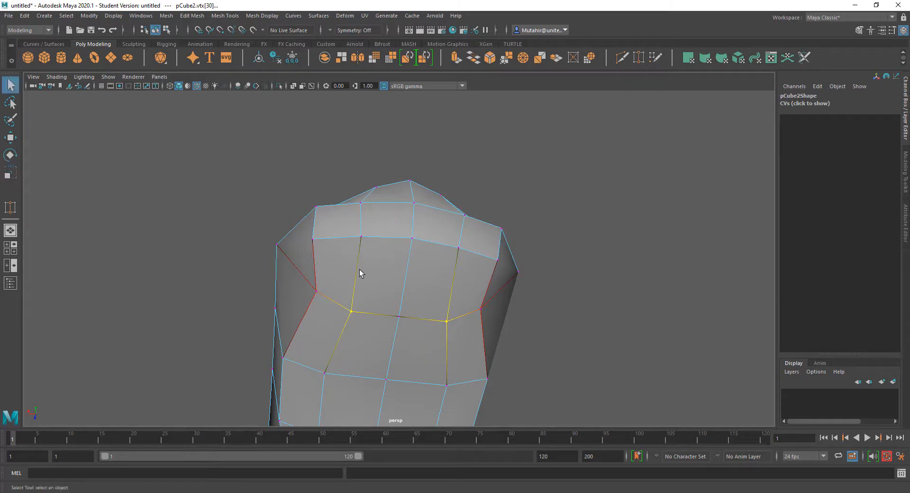
key(ctrl+z)
key(ctrl+z)
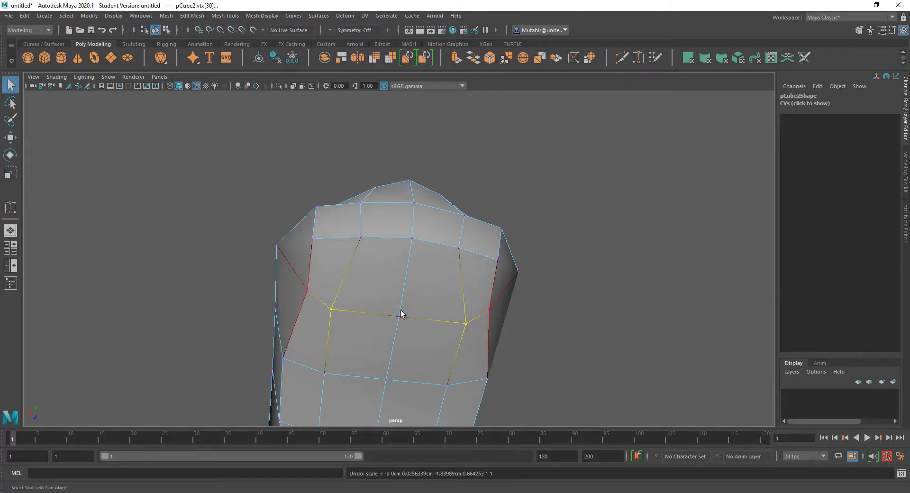
Step: Scale the selected vertices behind the fingertip across the hand's width
key(r)
drag(311, 250, 440, 297)
key(q)
Step: Slide the horizontal edges across the middle of the fingertip face upward with Slide Edge, and clear the selection
right_drag(421, 247, 406, 284)
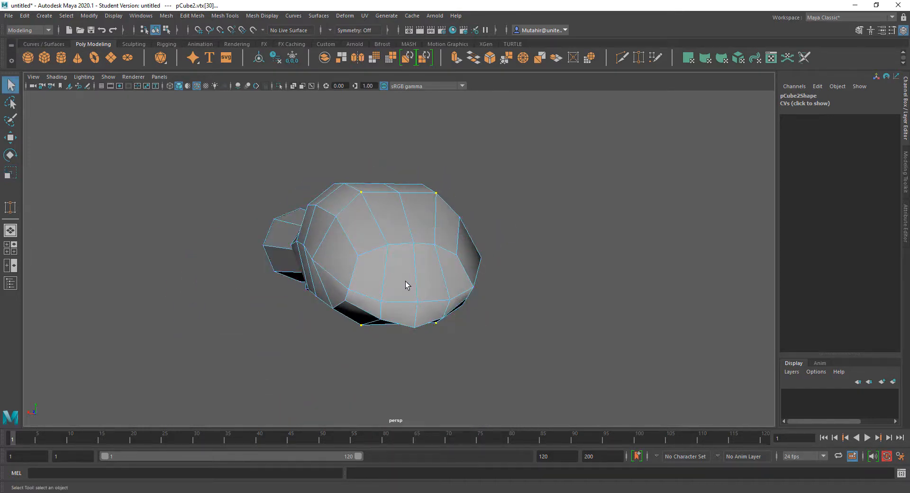
click(372, 301)
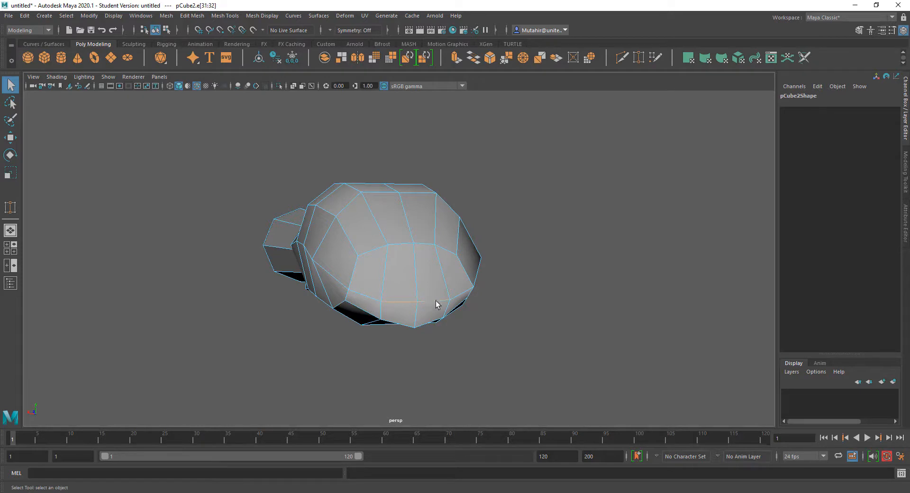
key(y)
middle_drag(413, 276, 421, 273)
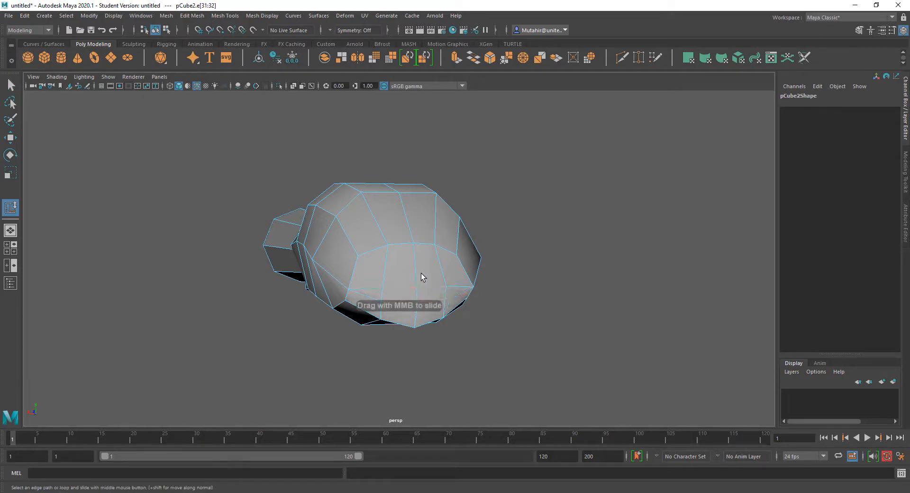
key(q)
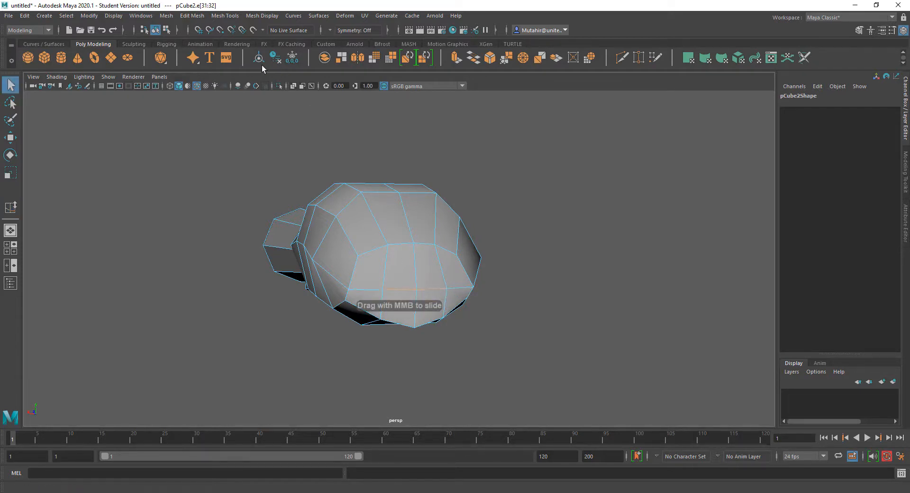
click(204, 17)
mouse_move(225, 16)
mouse_move(260, 154)
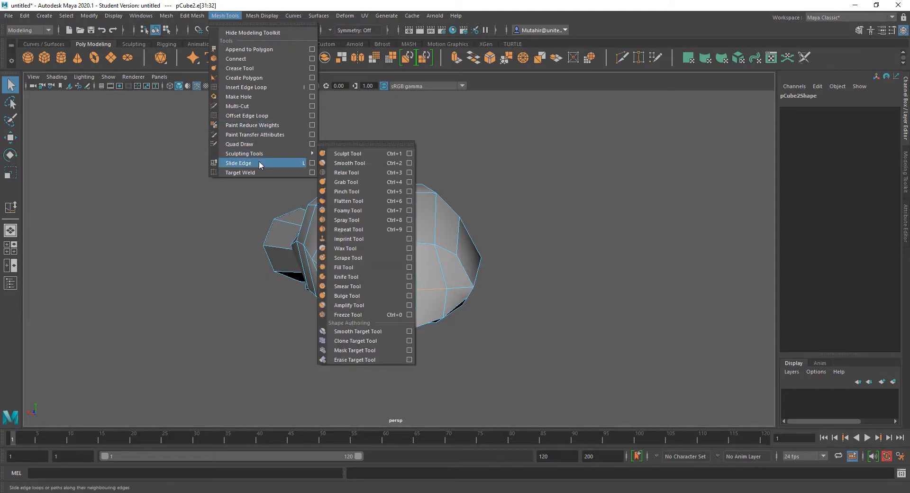
click(579, 196)
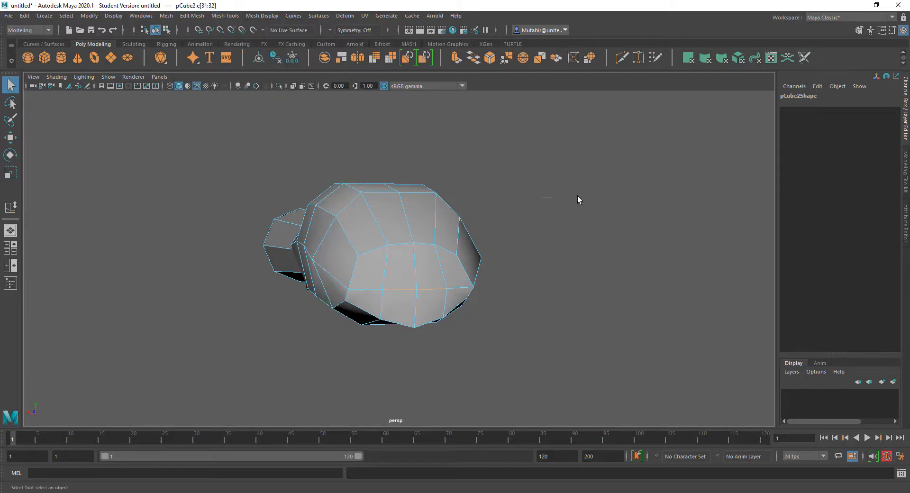
Step: Select the two outer vertices of the fingertip's middle edge row and move them slightly upward
alt+drag(578, 197, 304, 244)
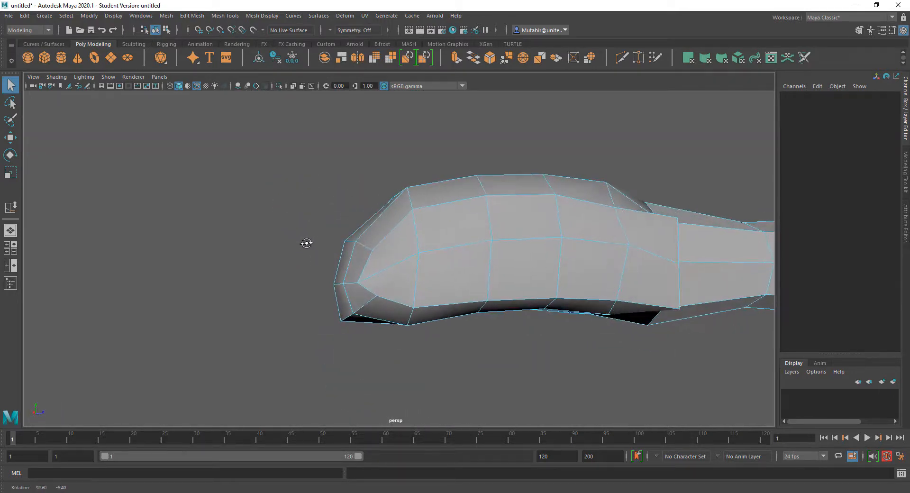
scroll(355, 199, up, 3)
right_drag(331, 227, 304, 229)
alt+drag(332, 252, 411, 315)
click(288, 271)
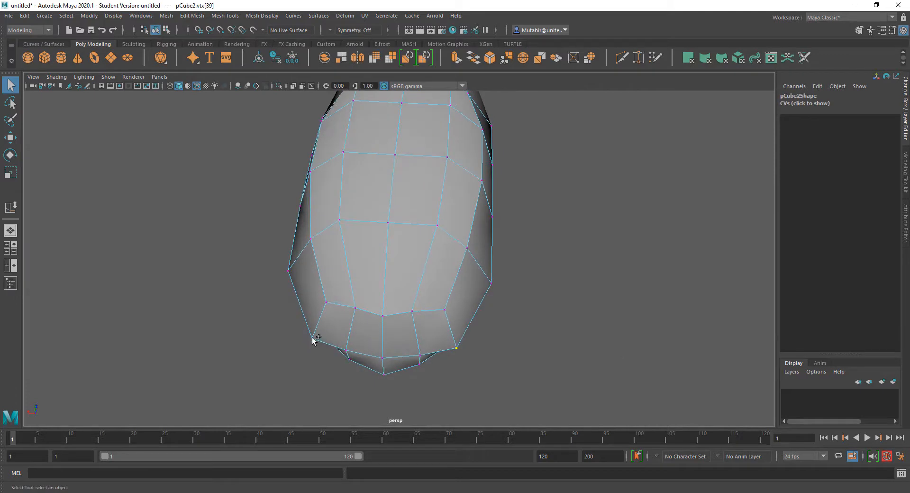
alt+drag(313, 339, 564, 307)
key(w)
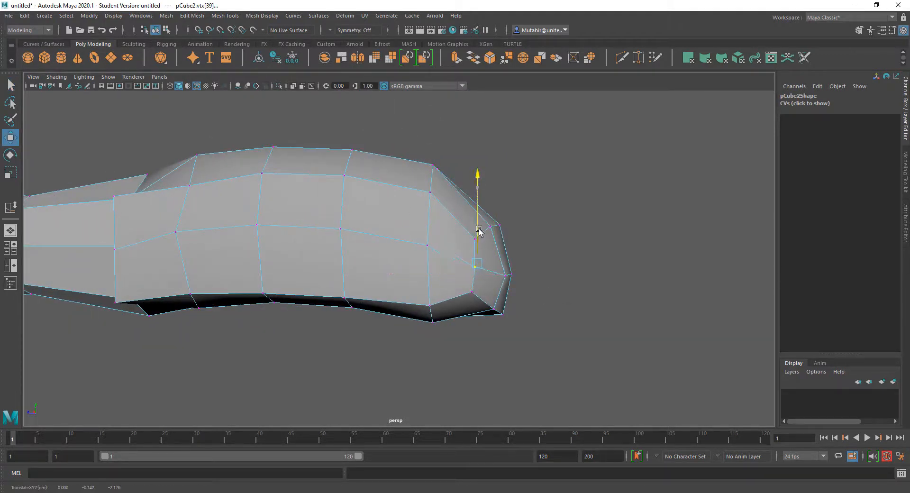
key(q)
Step: Select the four underside faces at the end of the fingertip and adjust their position with the Move tool
alt+drag(432, 319, 476, 280)
click(446, 296)
right_drag(475, 253, 475, 284)
click(477, 296)
alt+drag(477, 295, 362, 297)
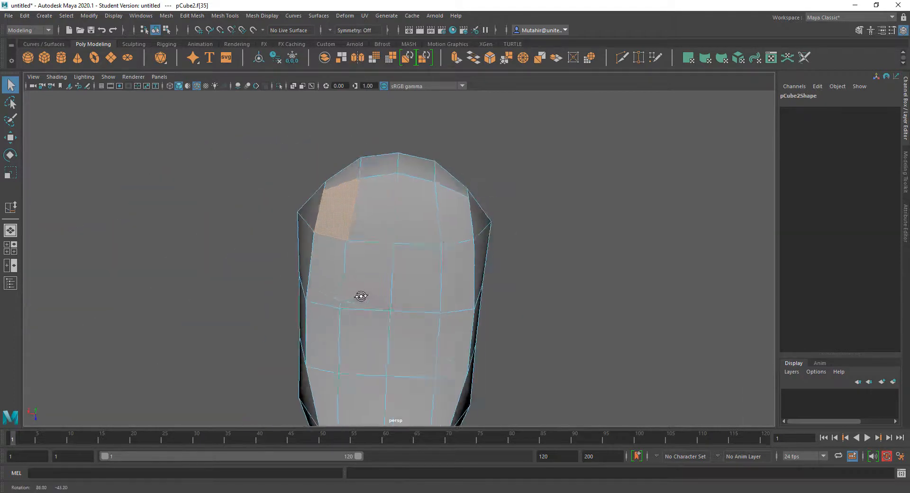
alt+drag(456, 212, 405, 300)
key(w)
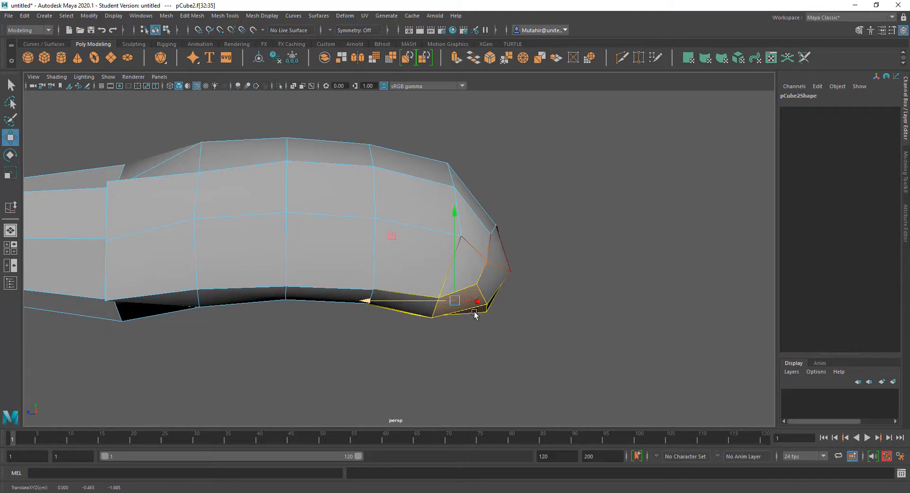
alt+drag(475, 314, 454, 324)
drag(453, 286, 492, 270)
mouse_move(493, 315)
alt+mouse_down()
mouse_move(467, 369)
mouse_move(458, 320)
mouse_move(495, 310)
alt+mouse_up()
key(w)
alt+drag(475, 343, 474, 327)
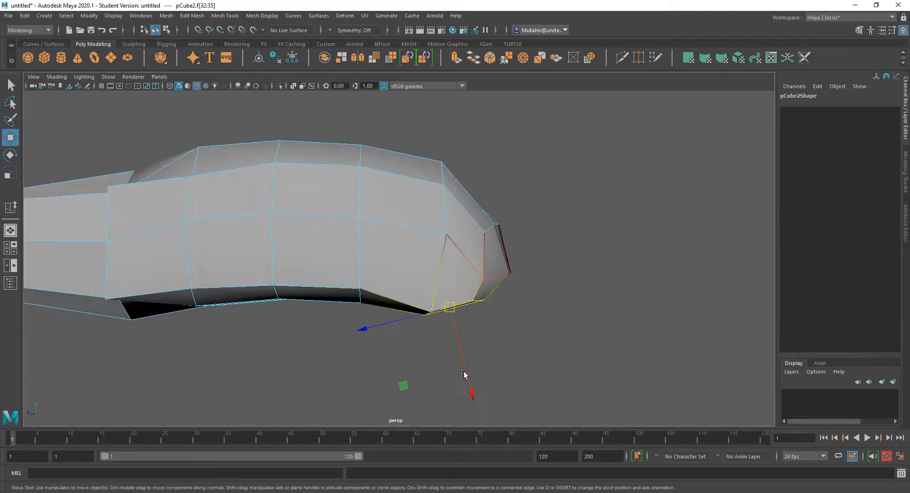
drag(466, 375, 469, 373)
key(q)
Step: Select the middle vertices along the fingertip's underside edge and move them to round the tip
alt+drag(512, 394, 412, 366)
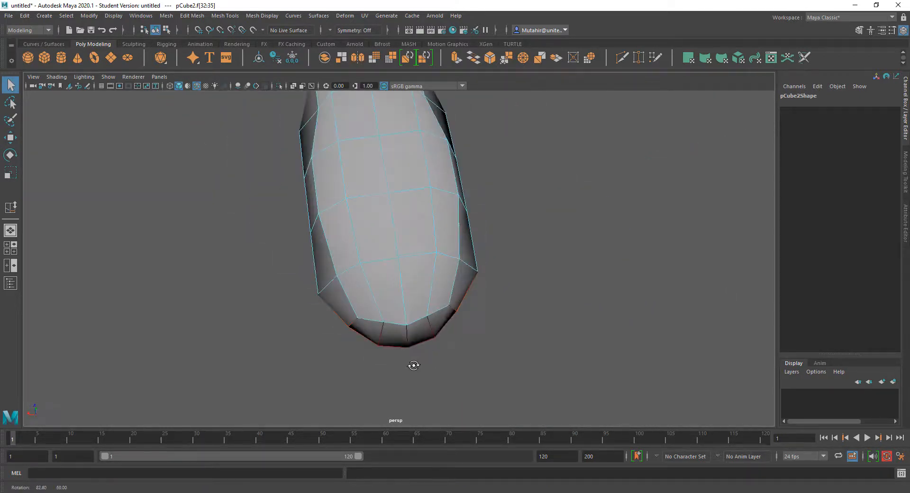
right_click(439, 253)
click(394, 266)
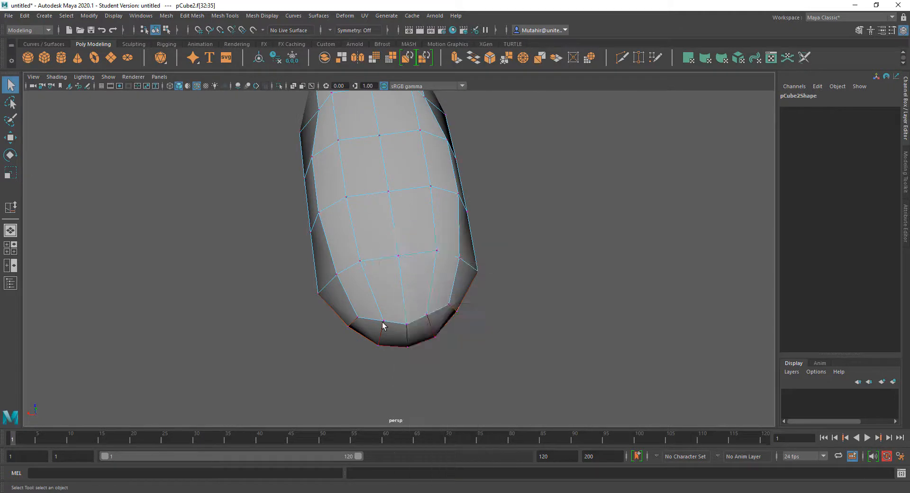
click(383, 321)
shift+click(428, 314)
key(w)
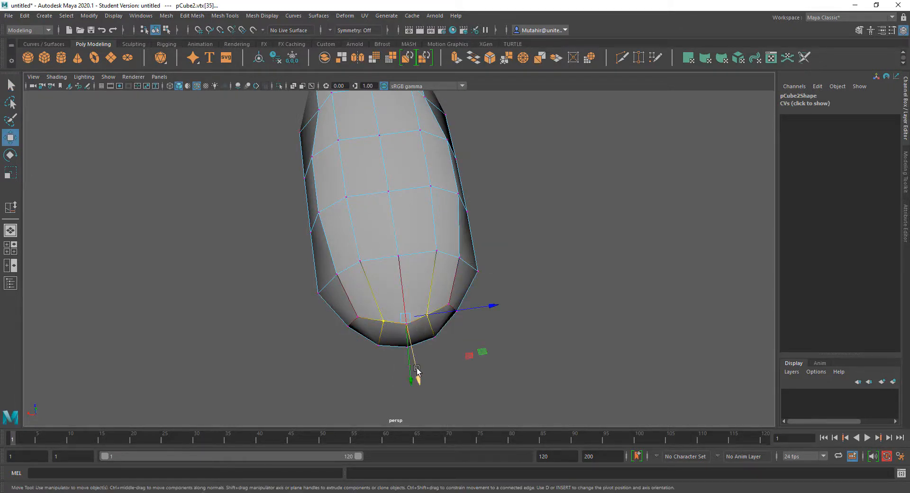
drag(419, 385, 402, 394)
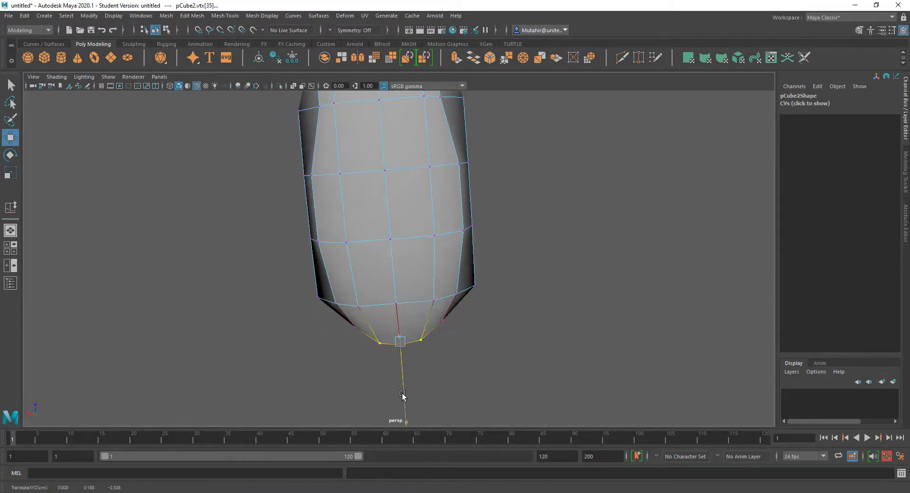
key(q)
Step: Select the outer corner vertices on both sides of the hand's wrist end and move them toward the hand
alt+drag(471, 311, 256, 246)
alt+drag(363, 285, 441, 231)
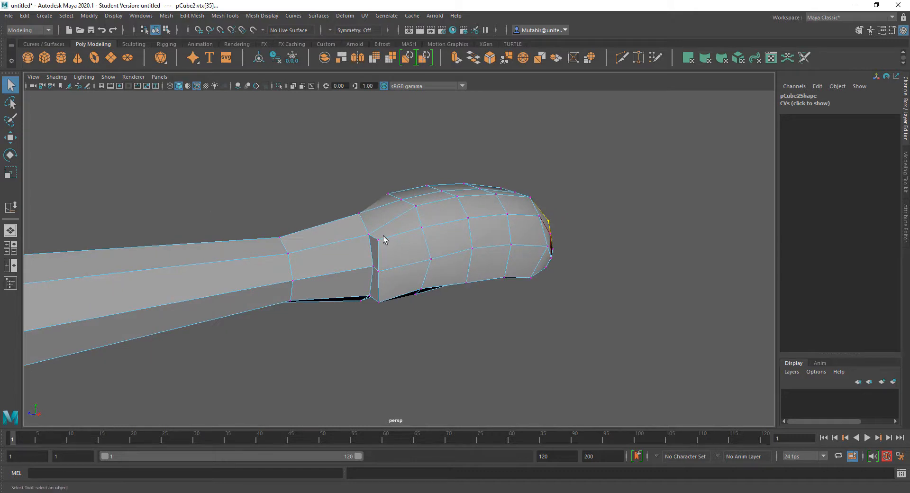
alt+drag(378, 244, 377, 305)
mouse_move(377, 306)
alt+mouse_down()
mouse_move(412, 286)
mouse_move(382, 266)
mouse_move(376, 309)
mouse_move(361, 314)
mouse_move(380, 300)
alt+mouse_up()
alt+drag(380, 299, 452, 307)
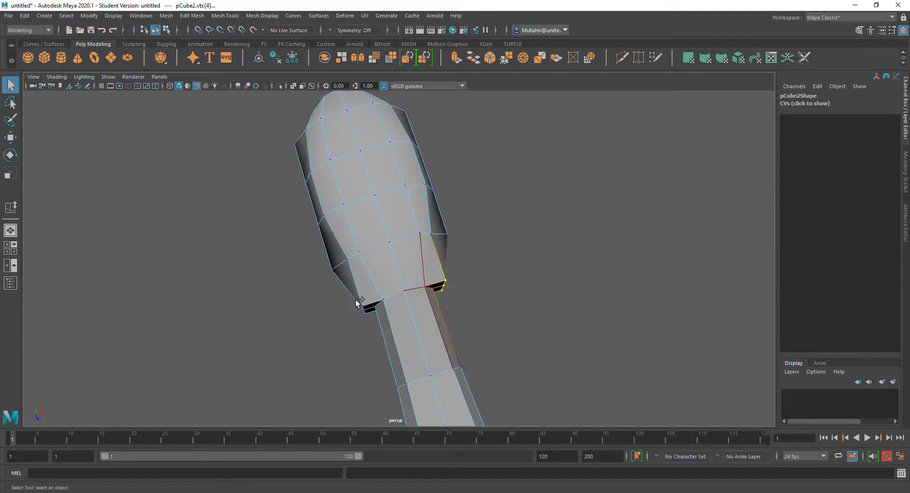
alt+drag(362, 345, 450, 289)
key(w)
alt+drag(398, 304, 430, 265)
key(ctrl+z)
key(w)
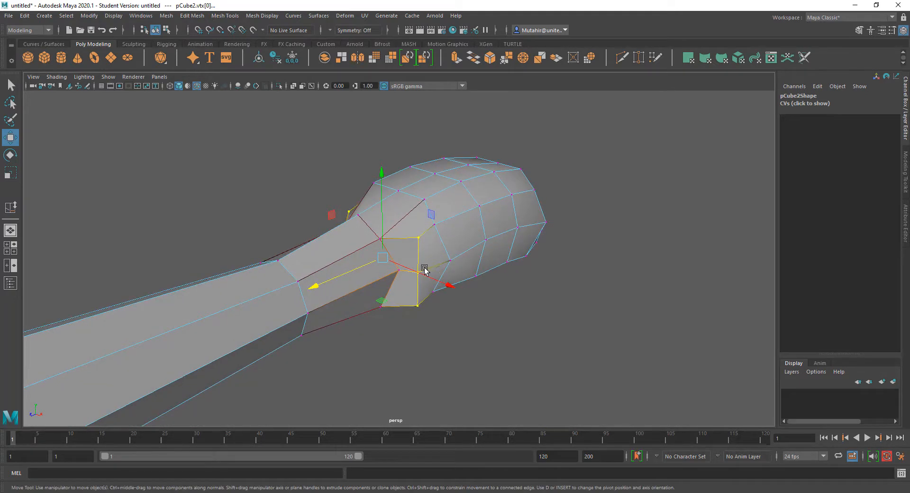
Step: Scale the selected wrist corner vertices vertically to about 0.71
key(w)
click(420, 241)
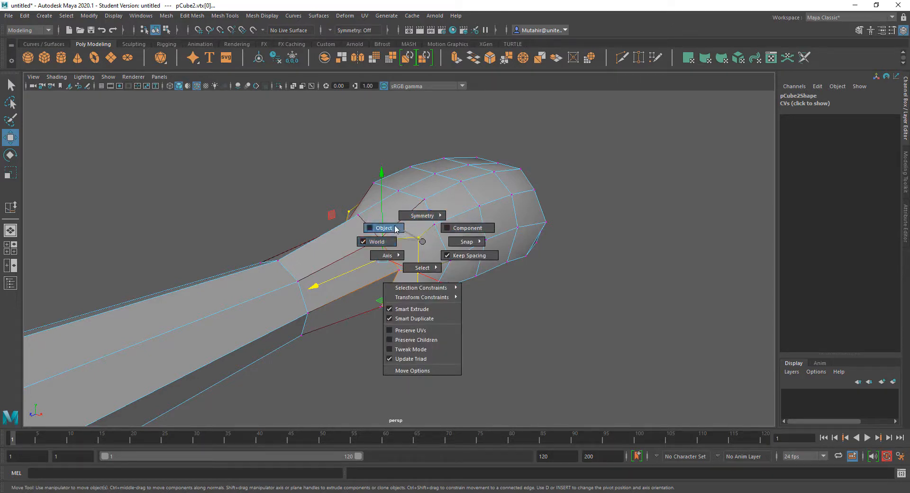
alt+drag(425, 246, 431, 274)
key(r)
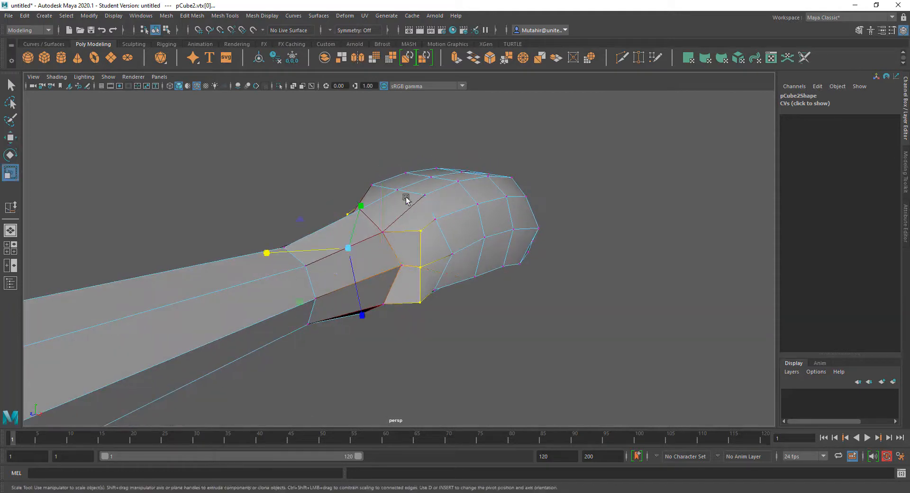
click(375, 245)
click(374, 244)
click(329, 242)
alt+drag(339, 246, 387, 180)
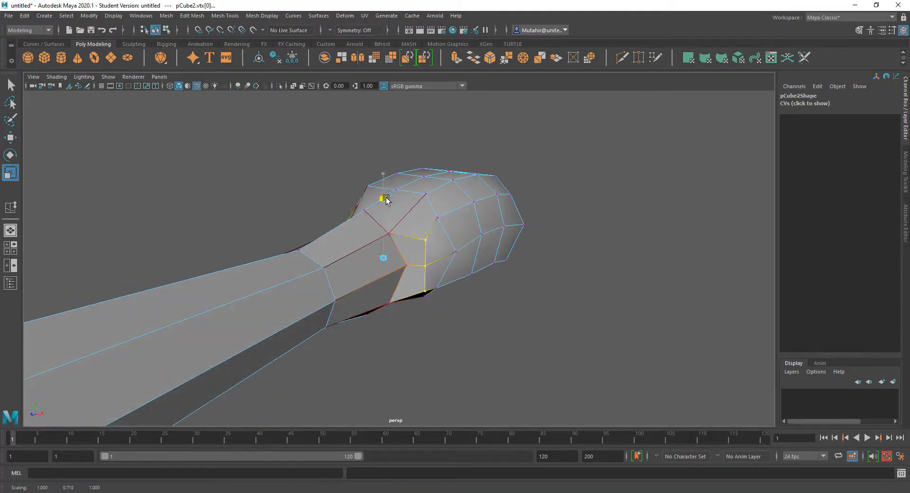
key(q)
Step: Move the selected wrist corner vertices further along the arm's length toward the hand
key(w)
alt+drag(337, 249, 491, 306)
key(ctrl+z)
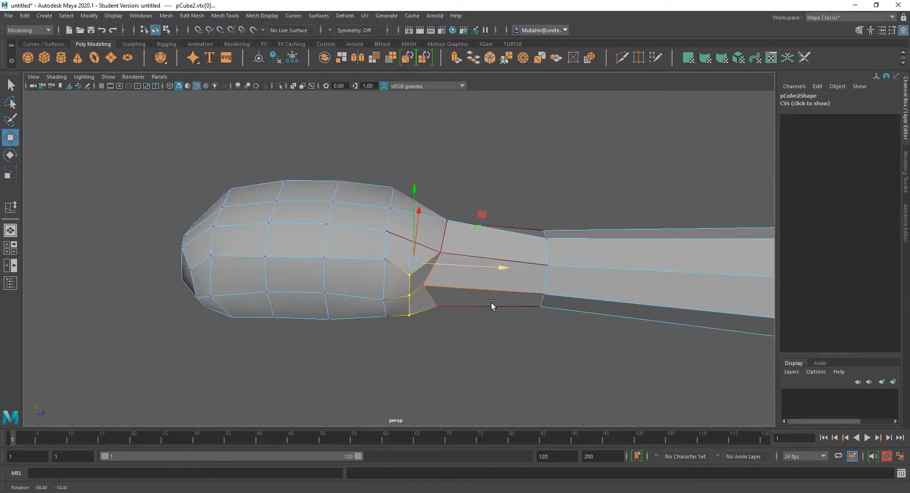
alt+drag(406, 293, 461, 292)
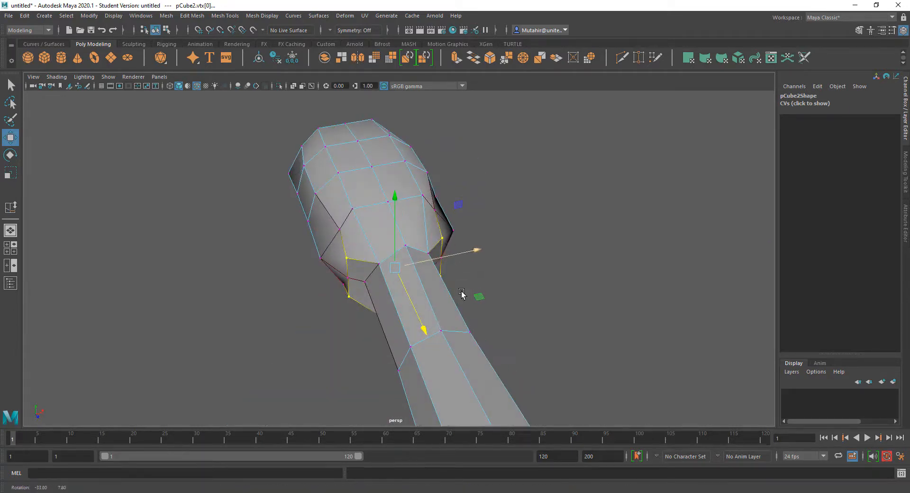
drag(425, 327, 448, 258)
key(q)
Step: Select the edge loop around the wrist and flatten it by scaling to 0 along the arm's length
right_drag(448, 257, 453, 223)
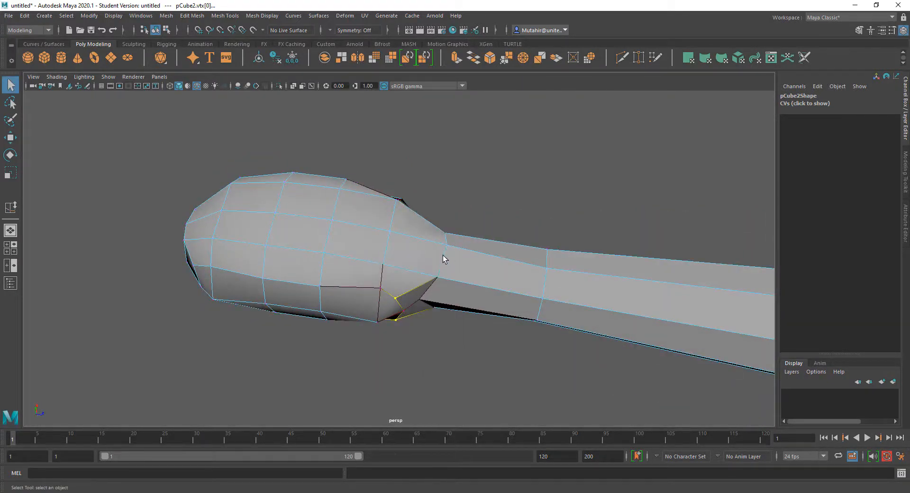
double_click(446, 244)
alt+drag(446, 260, 453, 254)
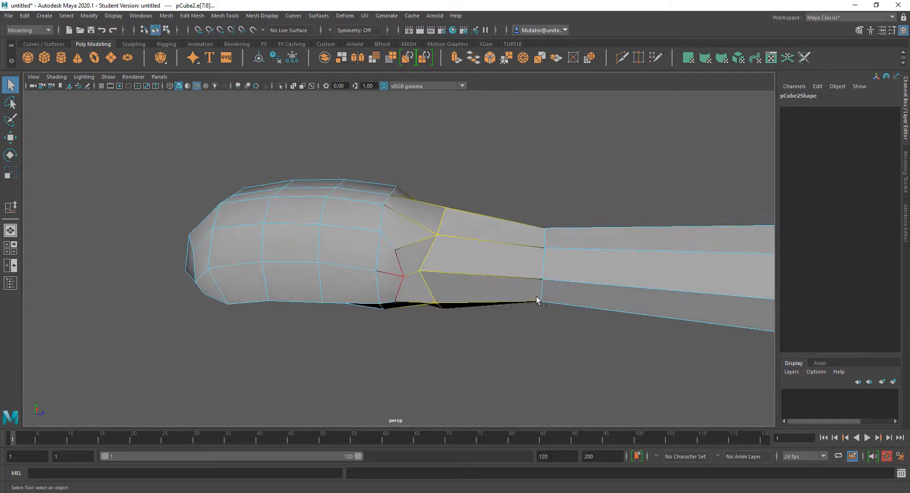
alt+drag(537, 298, 456, 314)
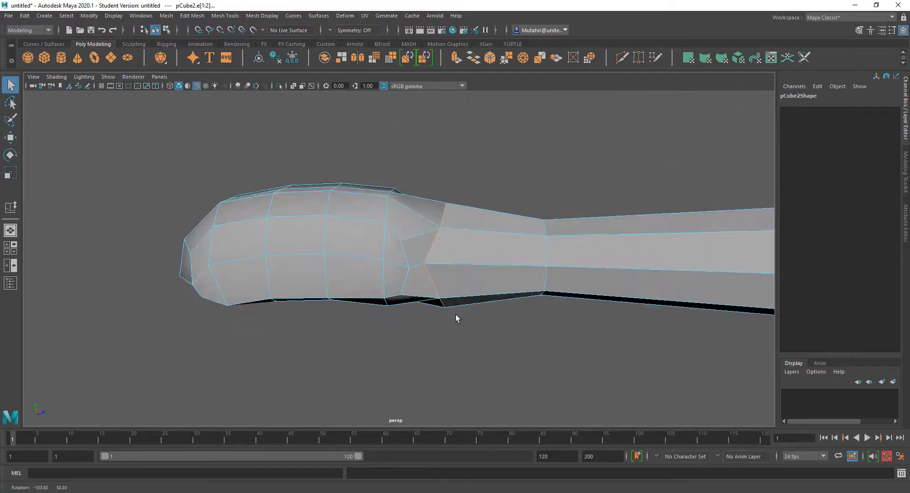
key(r)
drag(520, 256, 321, 266)
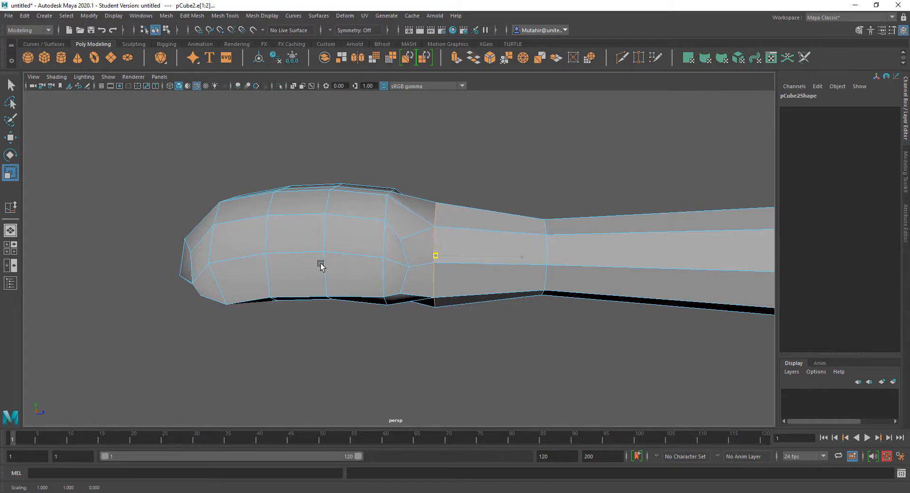
alt+drag(458, 276, 475, 291)
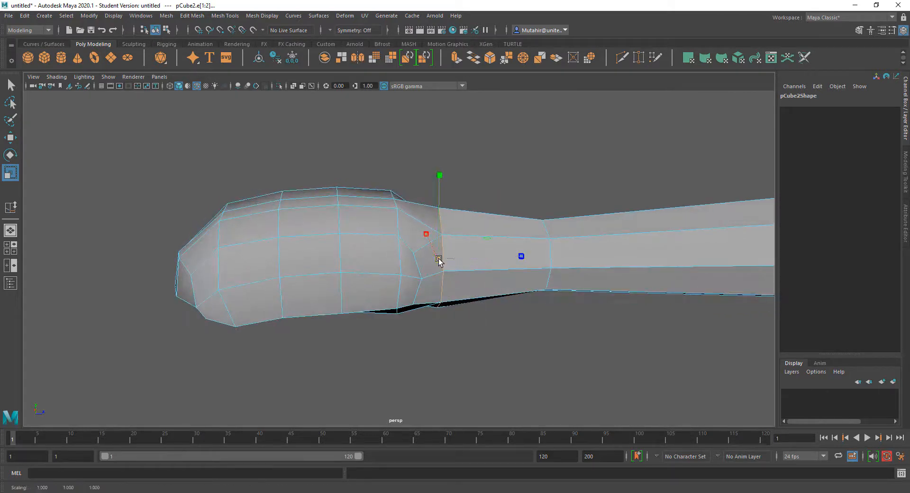
drag(438, 259, 316, 263)
key(w)
key(q)
key(w)
right_click(485, 259)
alt+drag(400, 225, 394, 211)
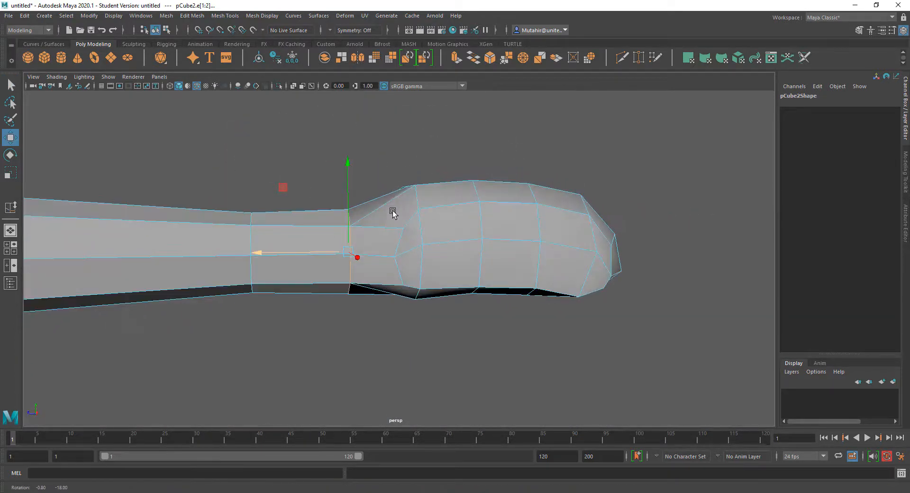
Step: Select the side edges of the hand next to the wrist and move them slightly toward the arm
key(q)
right_click(396, 238)
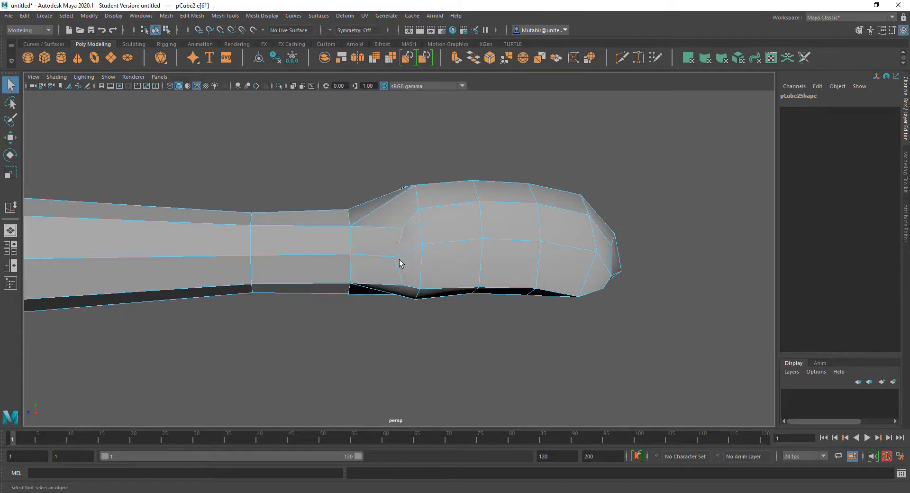
alt+drag(400, 267, 418, 262)
shift+click(365, 260)
key(w)
drag(402, 209, 401, 210)
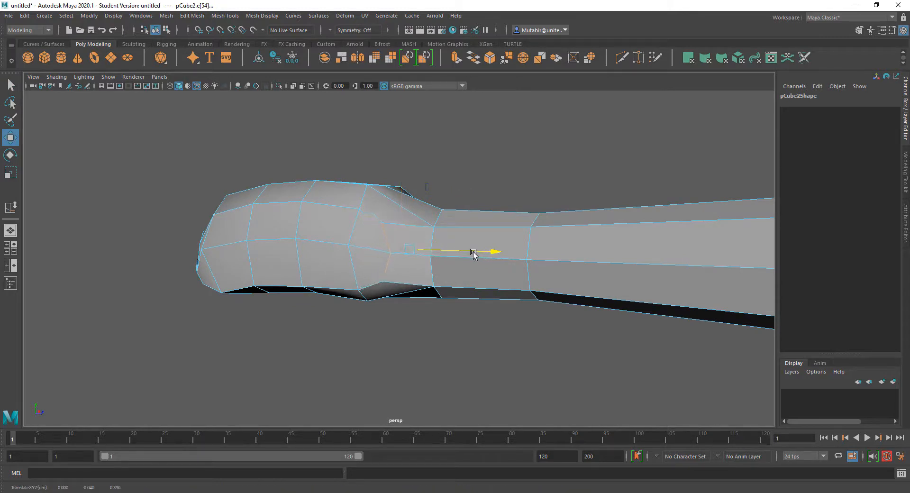
Step: Scale the selected side edges next to the wrist vertically
key(r)
drag(411, 162, 386, 305)
key(w)
key(q)
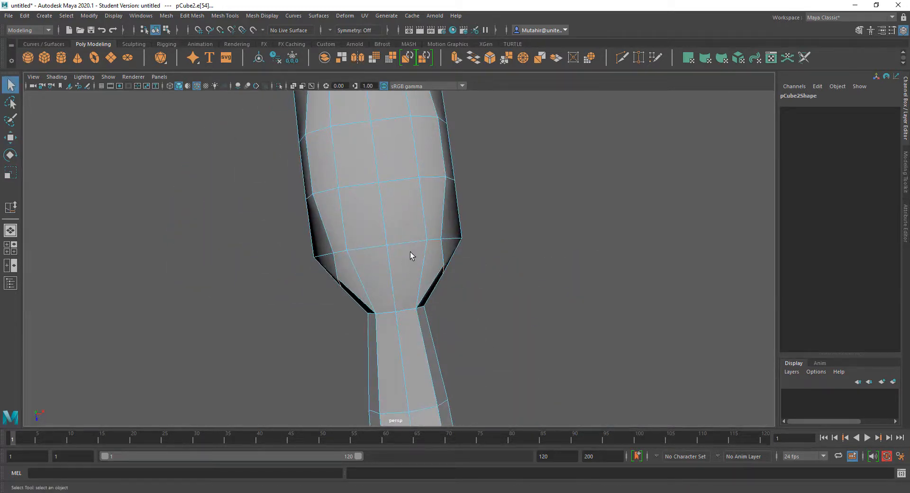
Step: Select the upper and lower corner vertices on both sides near the wrist and scale them closer together across the hand's width
right_drag(410, 252, 366, 273)
click(338, 280)
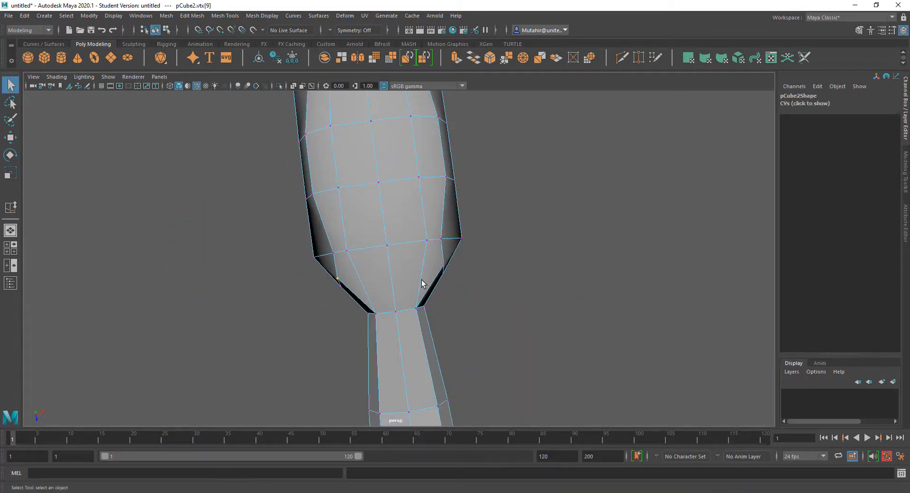
alt+drag(445, 267, 392, 259)
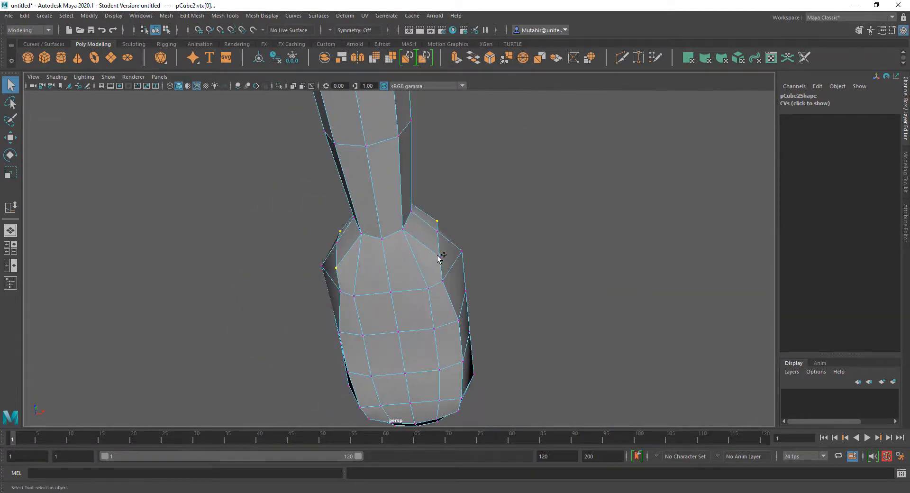
key(r)
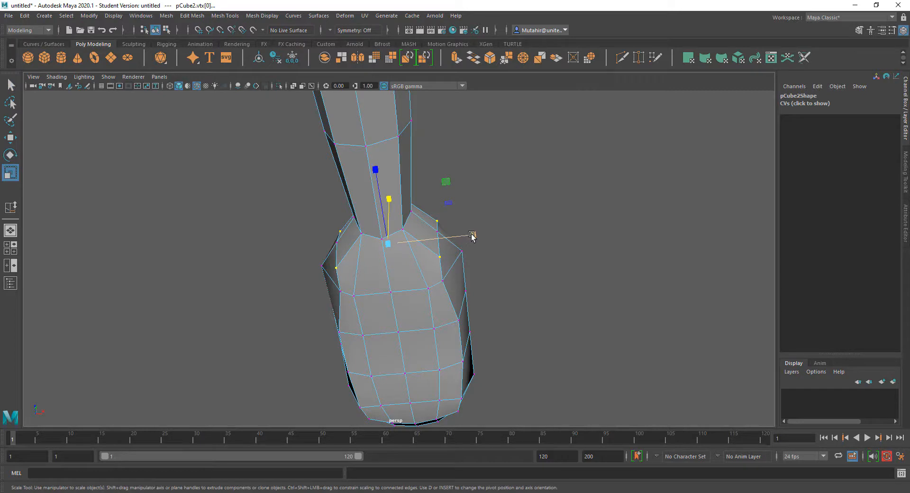
click(395, 252)
click(365, 253)
drag(472, 239, 461, 241)
Step: Select the two inner vertices in the hand's last row before the wrist and scale them to about 0.75 across the width
alt+drag(399, 253, 606, 220)
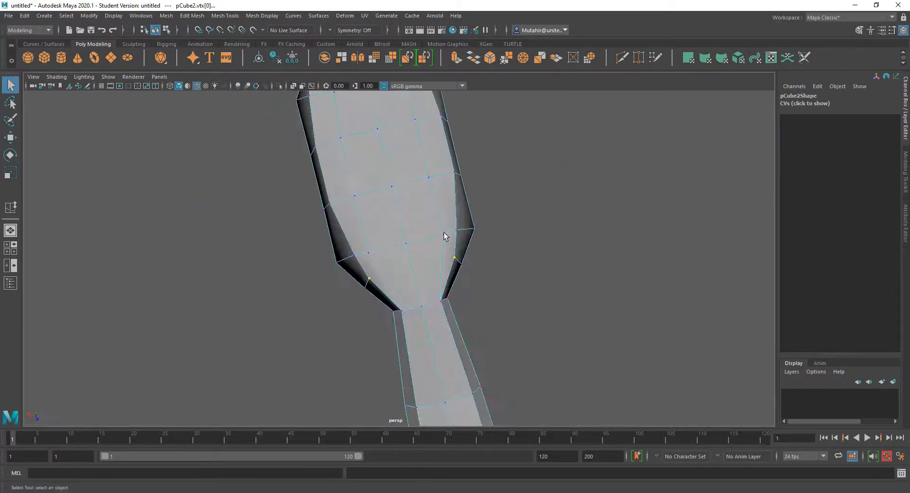
key(r)
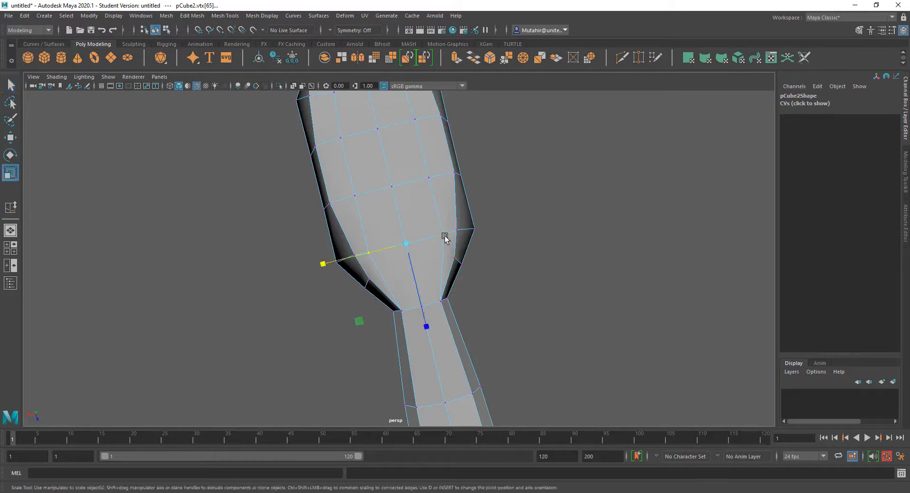
key(q)
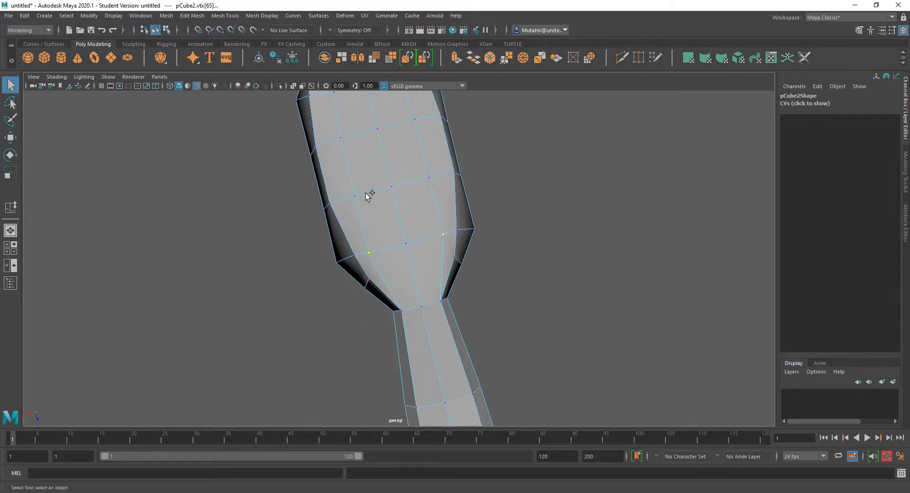
key(r)
drag(325, 264, 345, 266)
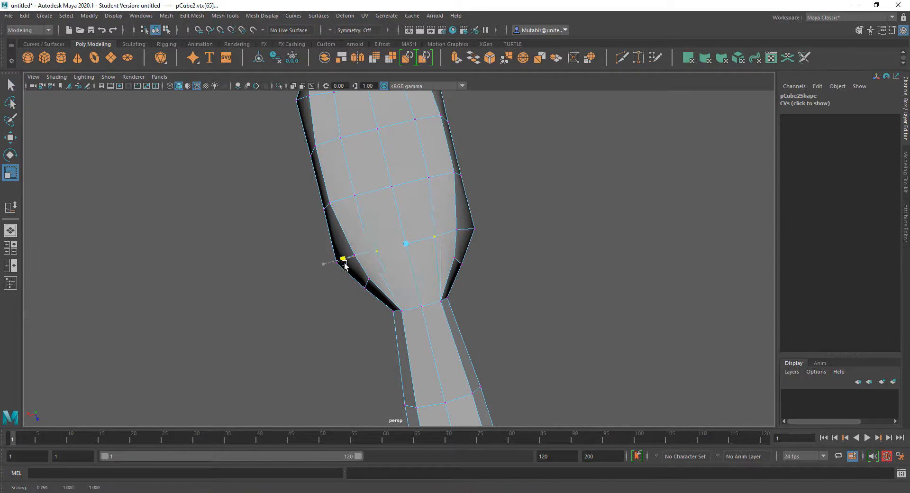
Step: Select the central faces of the palm, turn on soft selection, and move them upward to hollow the palm
alt+drag(439, 231, 489, 248)
right_drag(489, 248, 485, 283)
alt+drag(485, 283, 445, 257)
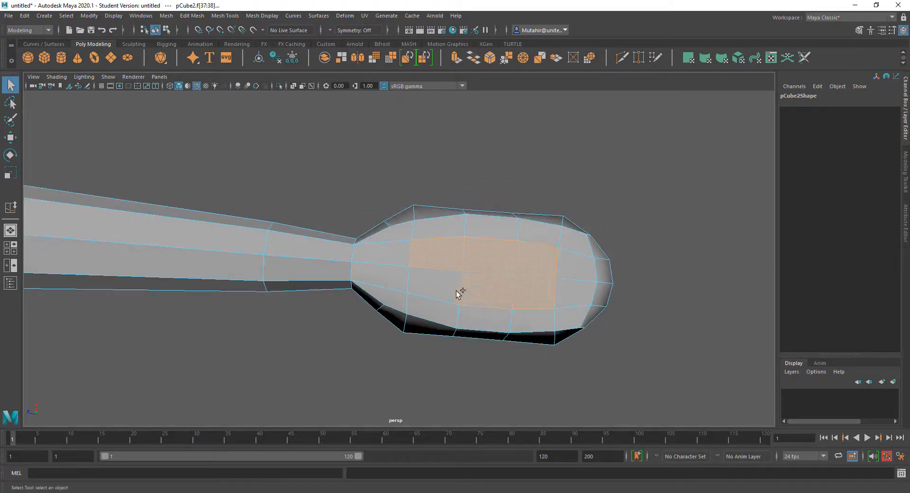
key(b)
alt+drag(525, 344, 495, 319)
key(w)
drag(468, 240, 477, 211)
alt+drag(546, 271, 502, 288)
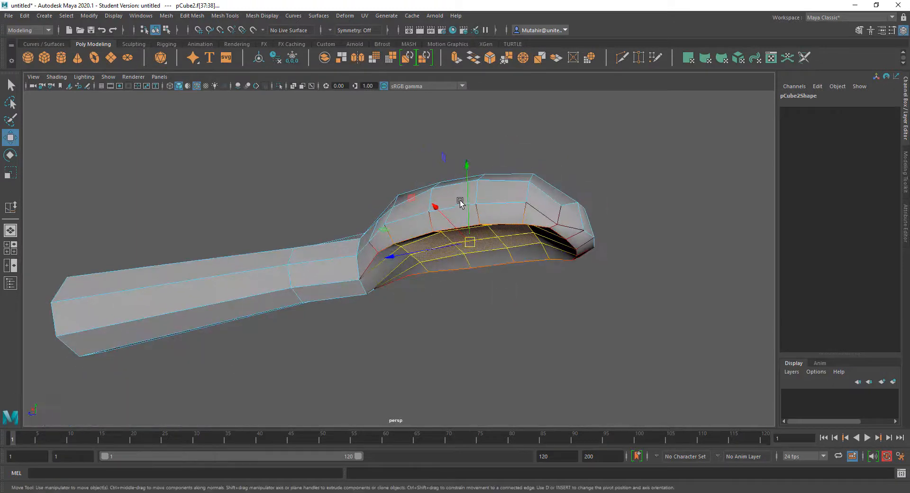
key(q)
Step: Select the edges along both side rims of the palm and move them vertically
alt+drag(472, 202, 500, 237)
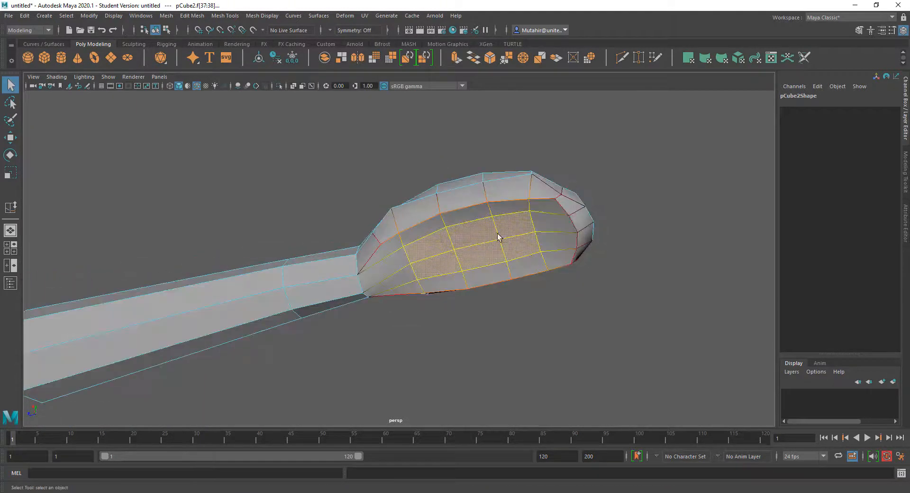
right_drag(470, 213, 466, 193)
click(428, 219)
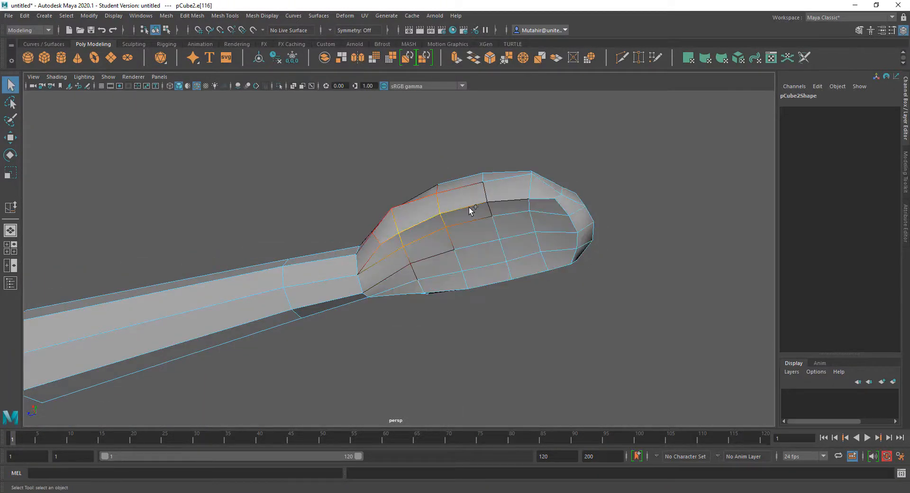
shift+click(469, 207)
click(510, 202)
alt+drag(522, 264, 482, 308)
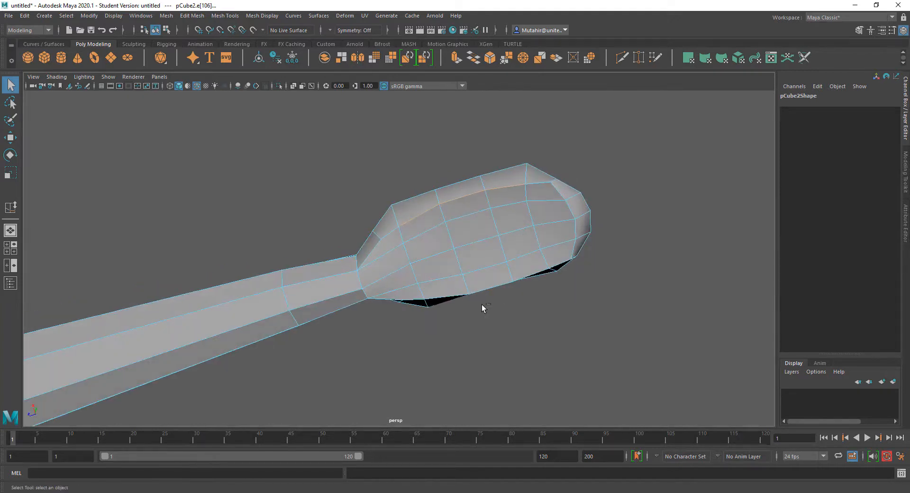
shift+click(516, 286)
alt+drag(544, 286, 485, 308)
key(w)
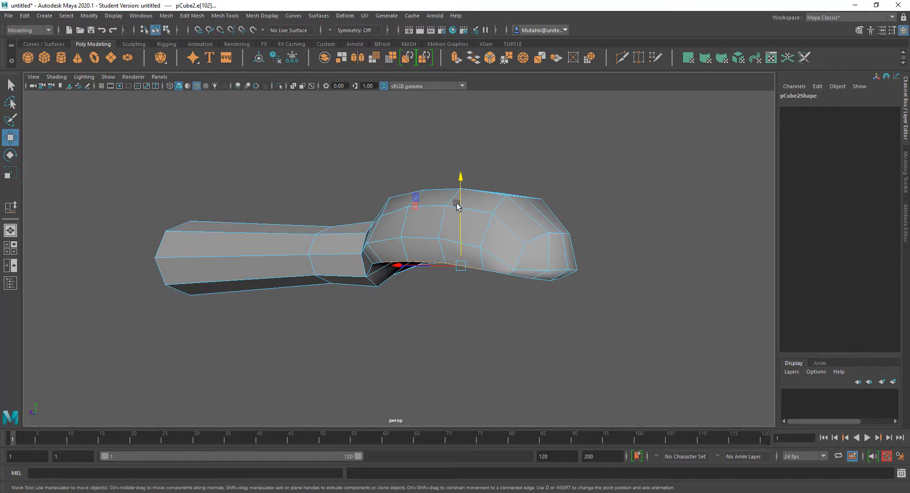
key(q)
Step: Select the outer corner vertices on both sides of the hand near the wrist and scale them closer together across the width
alt+drag(463, 199, 459, 298)
right_drag(474, 252, 440, 255)
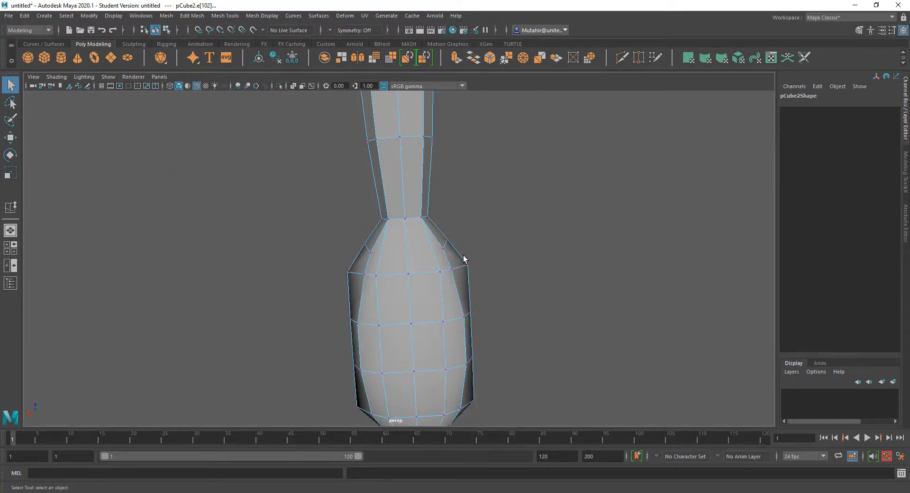
shift+click(350, 273)
key(w)
key(r)
drag(326, 275, 540, 218)
key(q)
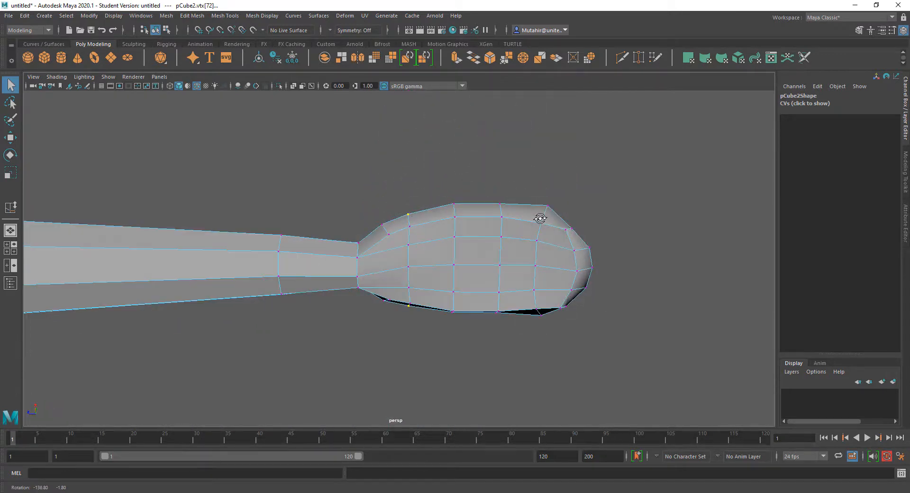
Step: Select the bottom middle vertex of the wrist, set the soft selection falloff radius to about 0.61, and move the vertex vertically
click(358, 275)
alt+drag(358, 275, 413, 347)
key(w)
key(q)
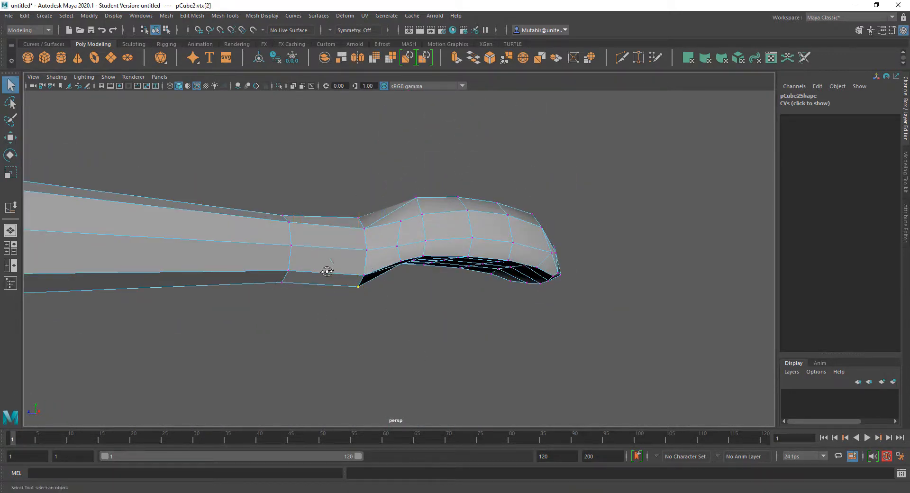
alt+drag(327, 271, 469, 296)
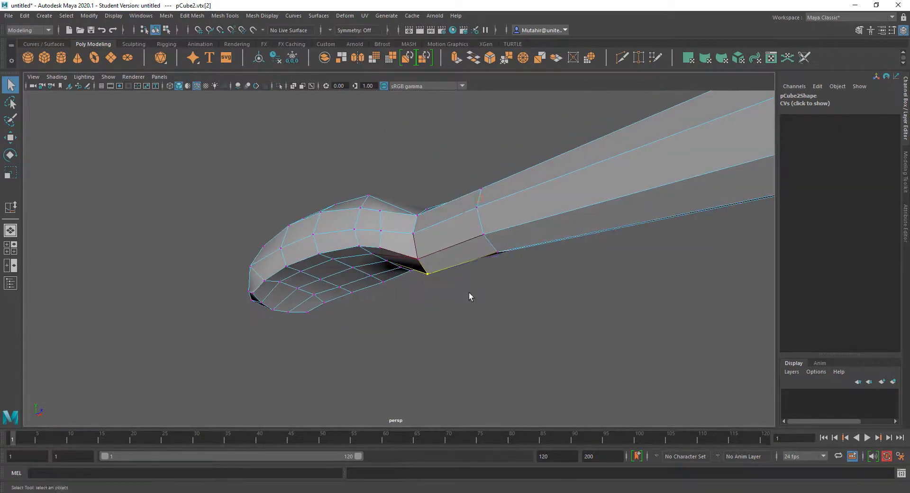
key(w)
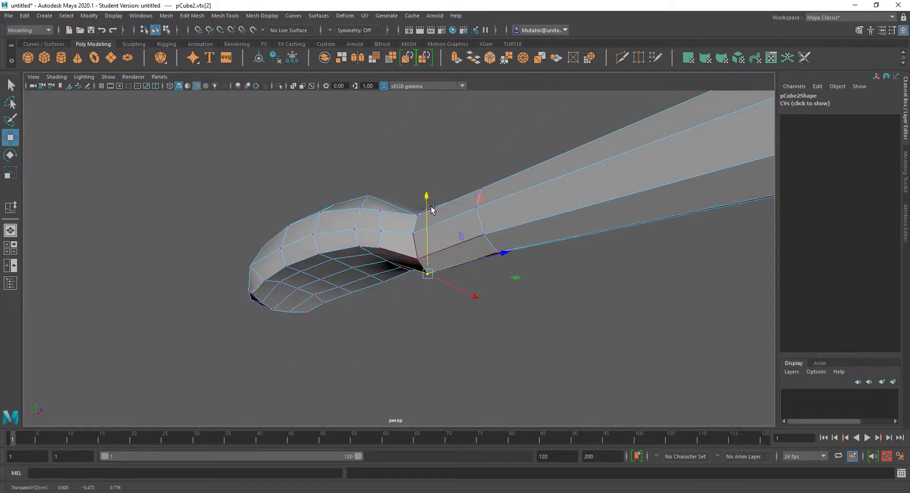
drag(433, 273, 461, 270)
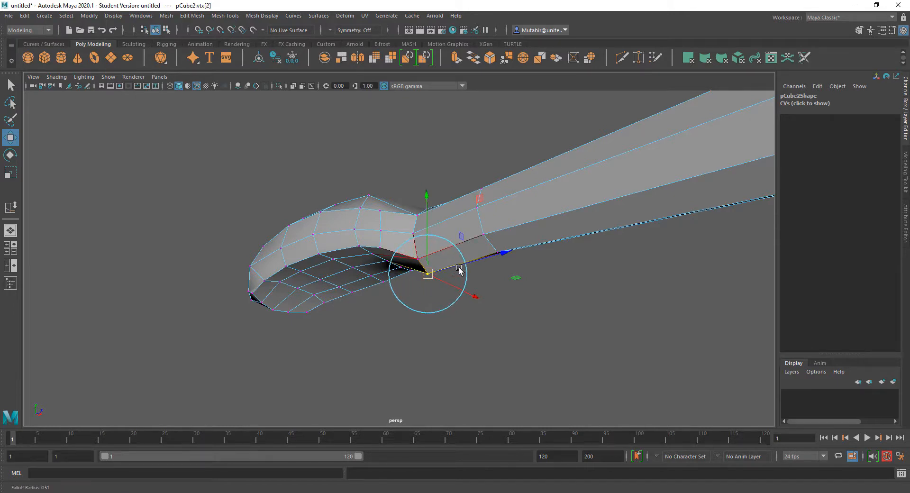
drag(429, 198, 439, 191)
key(q)
alt+drag(440, 263, 534, 271)
click(449, 243)
Step: Select the lower horizontal edge loop around the hand's sides and fingertip, excluding the arm, and slide it with the Slide Edge tool
alt+right_drag(453, 296, 450, 296)
alt+drag(451, 295, 463, 268)
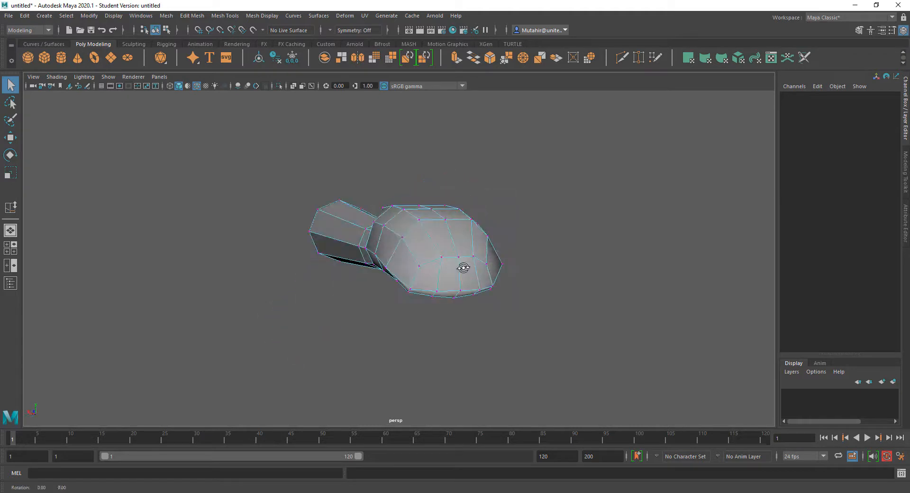
alt+drag(462, 221, 488, 217)
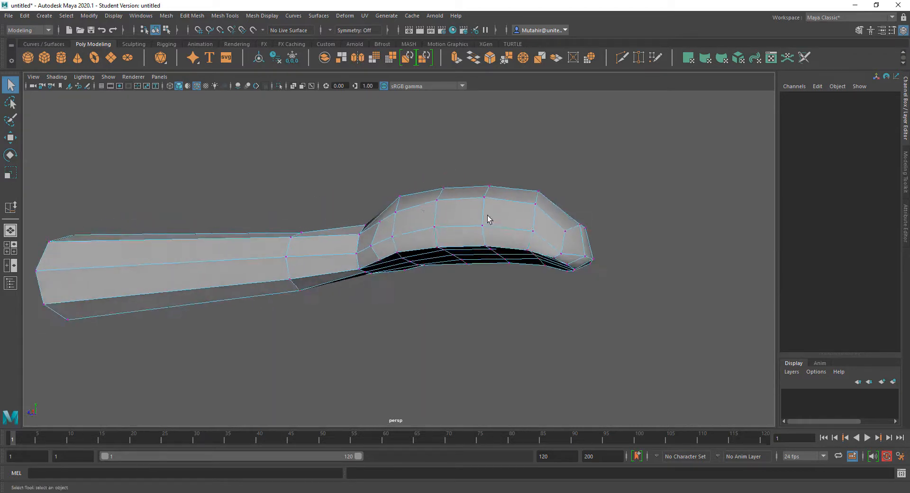
right_click(487, 215)
click(477, 203)
double_click(445, 229)
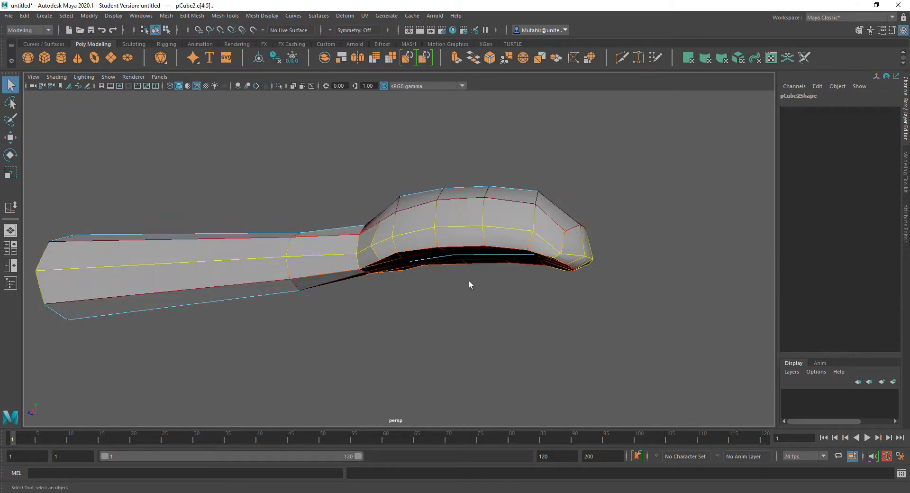
alt+drag(468, 282, 504, 311)
alt+right_drag(504, 315, 433, 236)
alt+drag(433, 235, 167, 357)
key(4)
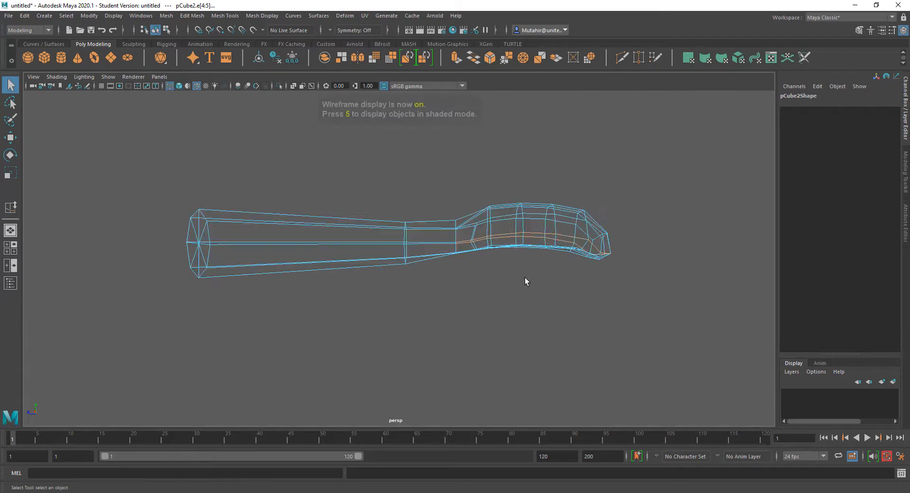
alt+drag(526, 282, 503, 267)
key(5)
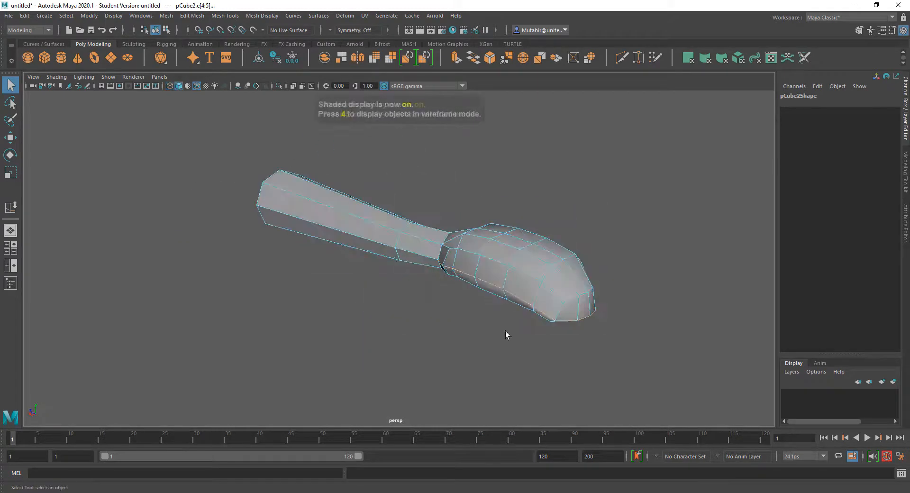
mouse_move(505, 331)
alt+mouse_down()
mouse_move(536, 284)
mouse_move(491, 285)
mouse_move(488, 256)
alt+mouse_up()
key(y)
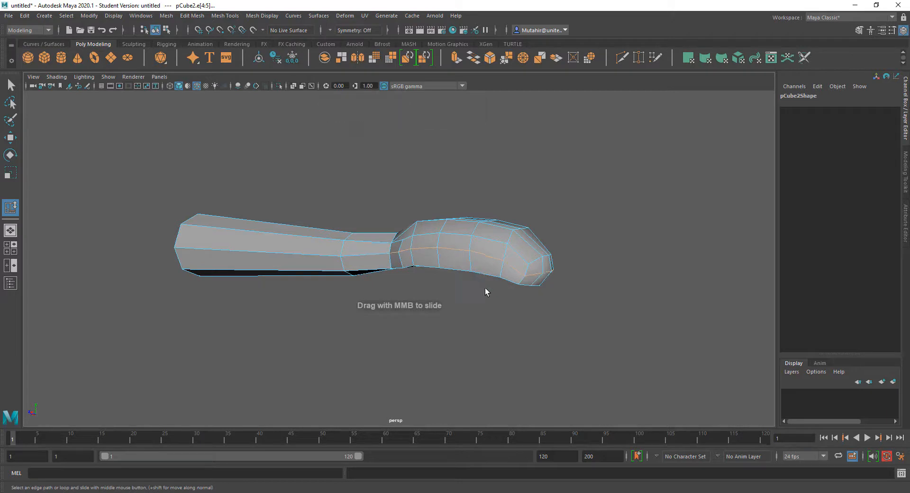
alt+drag(485, 289, 420, 349)
scroll(440, 309, up, 3)
alt+drag(446, 279, 436, 264)
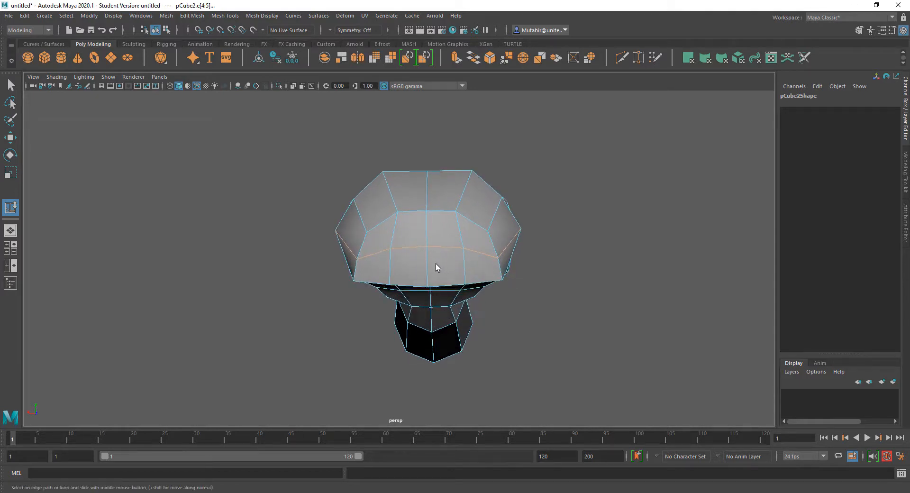
alt+drag(429, 314, 396, 309)
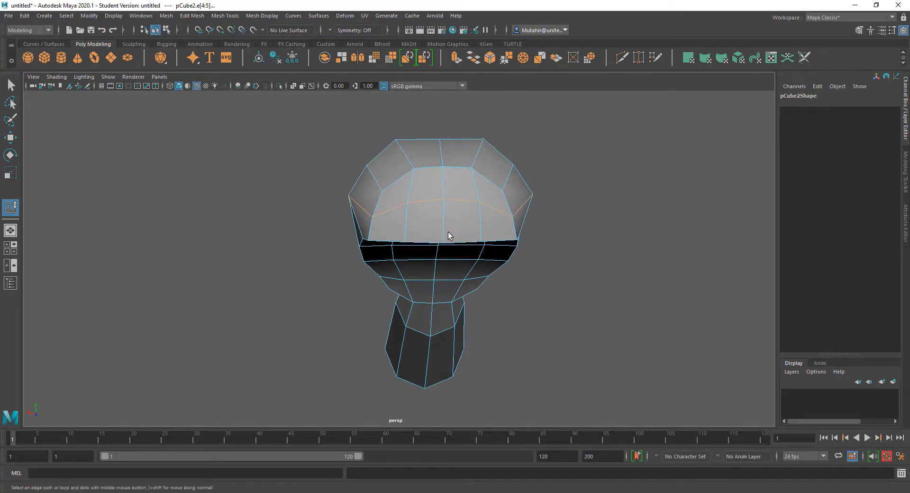
Step: Scale the edges around the lower front of the fingertip to refine its rounding
right_drag(449, 233, 447, 206)
key(r)
drag(364, 245, 587, 271)
key(q)
key(w)
alt+drag(687, 278, 564, 237)
Step: Return the mesh to object mode, turn on its smooth preview, and turn off the wireframe overlay on shaded objects
key(q)
right_click(511, 236)
right_drag(510, 236, 530, 226)
key(3)
drag(545, 175, 602, 176)
alt+drag(599, 190, 550, 294)
click(196, 85)
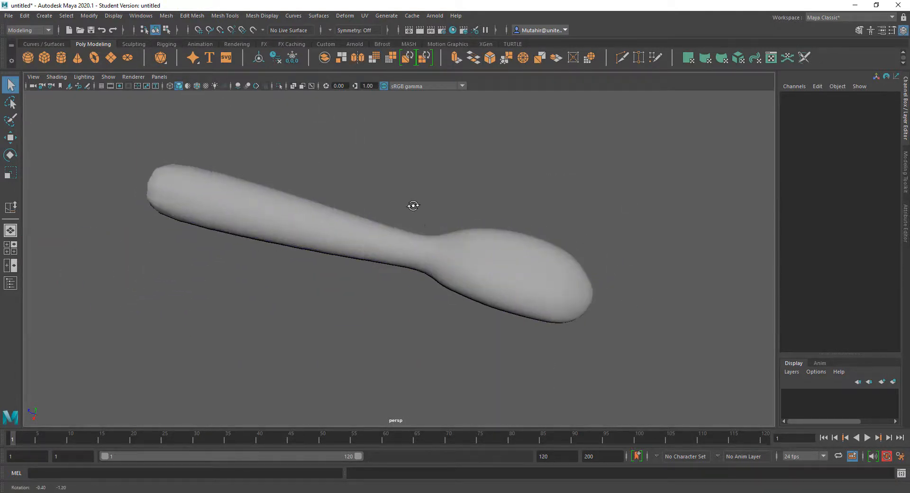
mouse_move(414, 205)
alt+mouse_down()
mouse_move(325, 183)
mouse_move(302, 209)
mouse_move(386, 174)
mouse_move(439, 217)
alt+mouse_up()
Step: Compare the hand and arm in unsmoothed and smooth preview display from several angles
click(530, 262)
key(1)
alt+drag(544, 319, 430, 258)
alt+drag(442, 301, 493, 260)
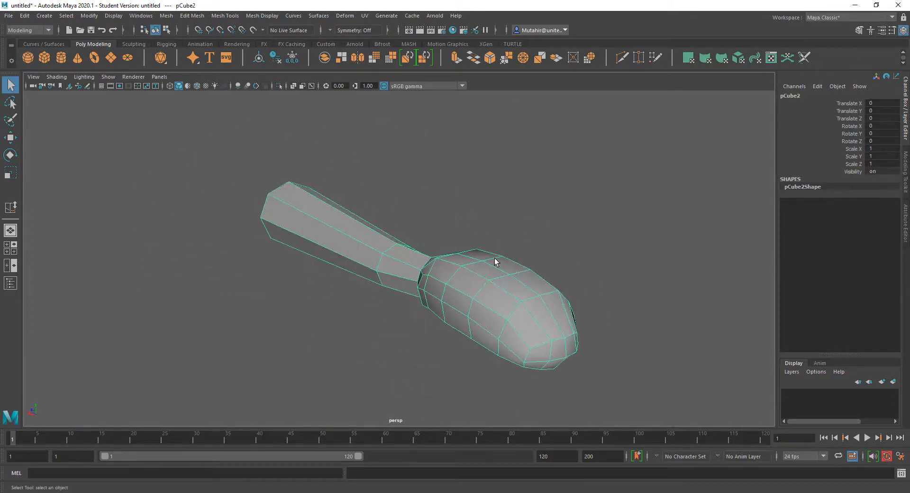
key(3)
click(574, 236)
alt+drag(575, 235, 563, 279)
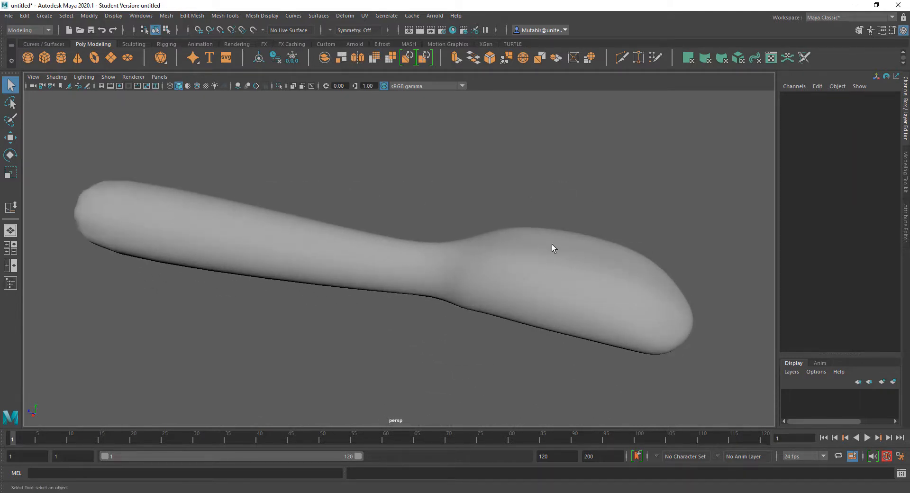
alt+drag(552, 243, 542, 252)
Step: Capture the hand area with the screenshot tool and outline a box on the back of the hand with green lines
key(Print)
drag(400, 160, 748, 417)
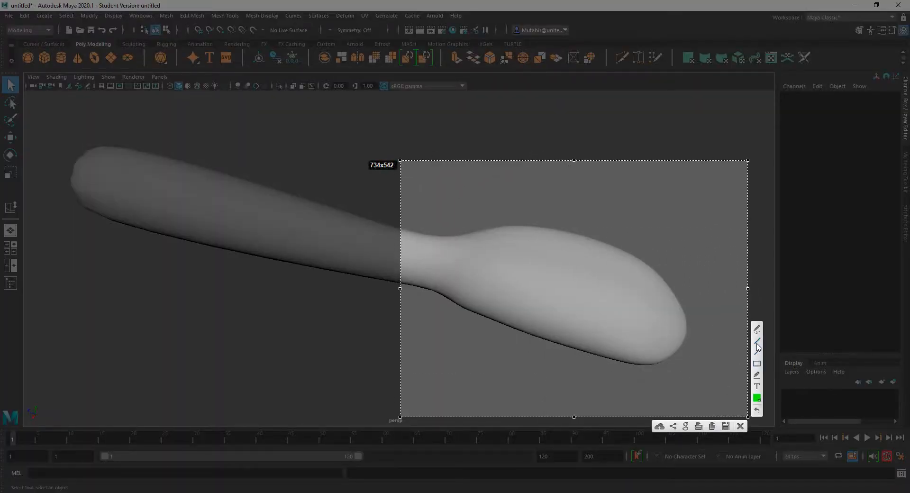
drag(518, 226, 518, 226)
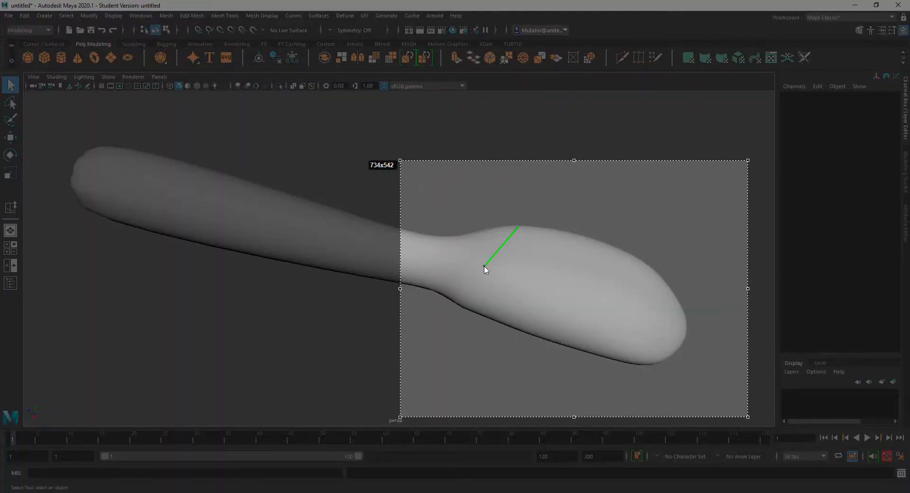
drag(485, 268, 617, 303)
mouse_move(667, 290)
mouse_down()
mouse_move(670, 278)
mouse_move(521, 228)
mouse_up()
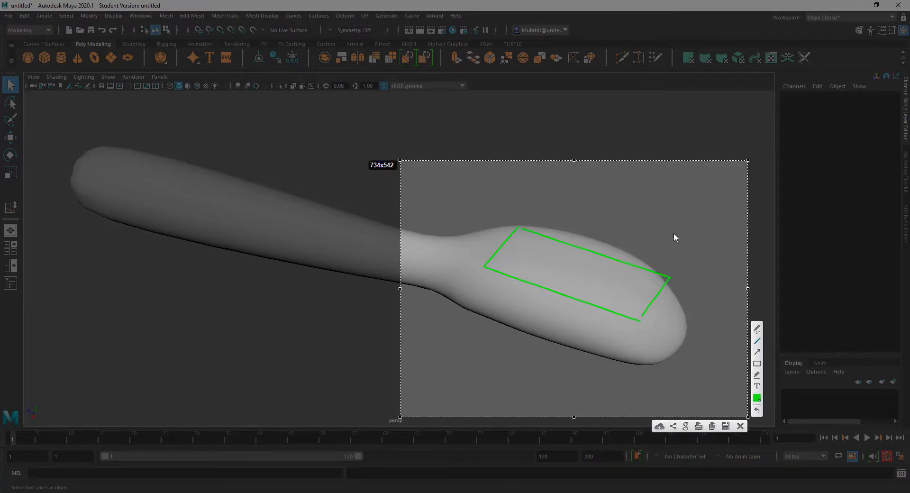
key(Escape)
Step: Select the hand mesh and return it to the unsmoothed display
alt+drag(661, 324, 577, 293)
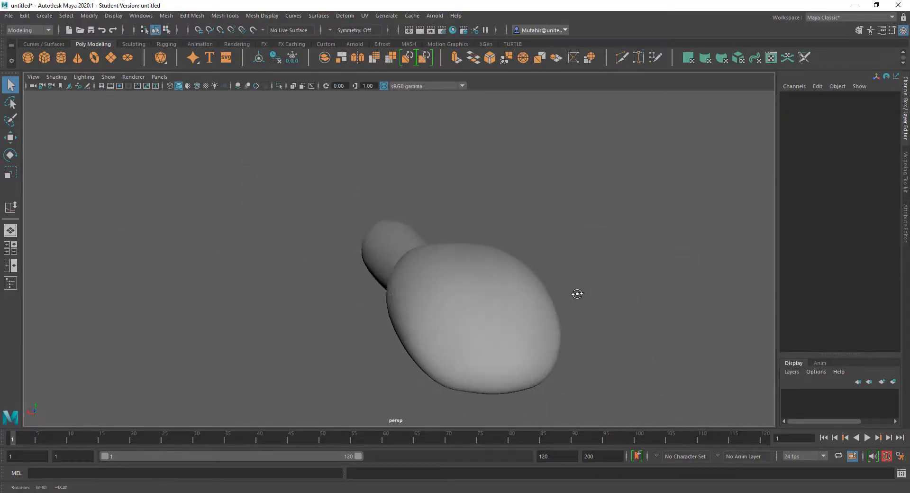
click(507, 297)
alt+drag(508, 296, 454, 301)
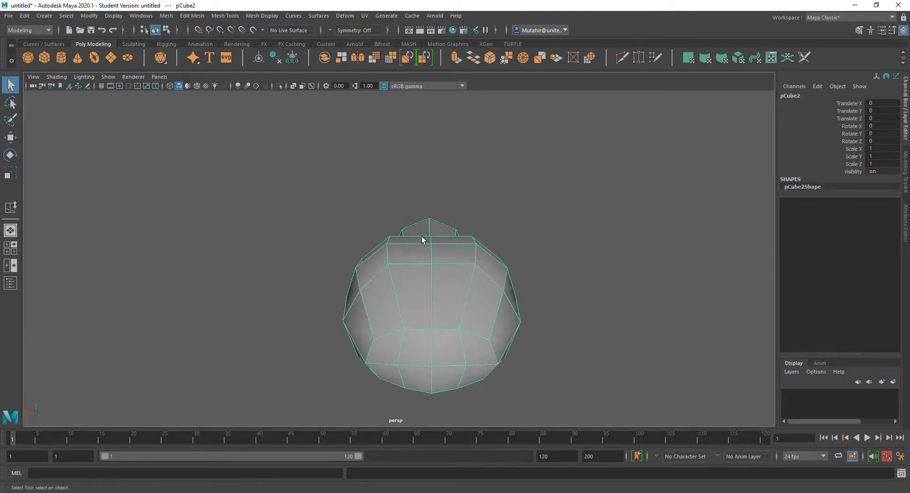
alt+drag(422, 239, 447, 274)
Step: Select the middle lengthwise edges on the back of the hand, turn on soft selection, and move them upward to round it
right_drag(445, 256, 443, 229)
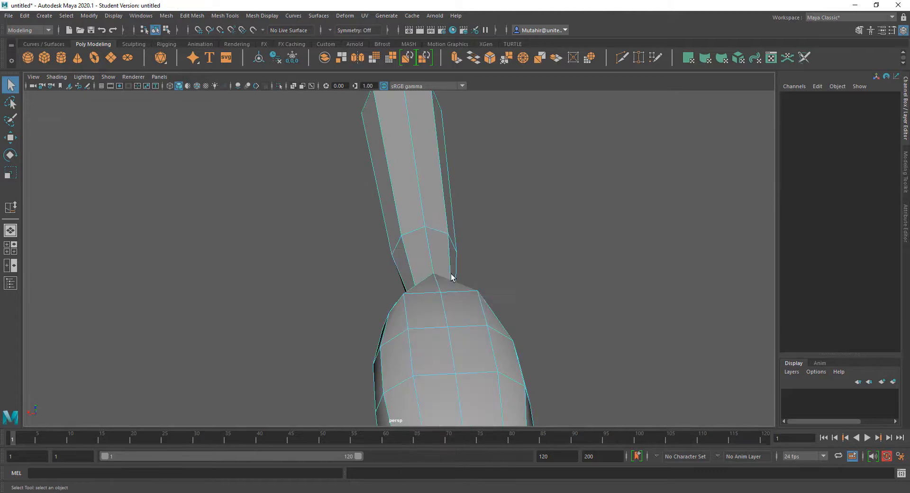
alt+drag(451, 277, 494, 318)
click(495, 320)
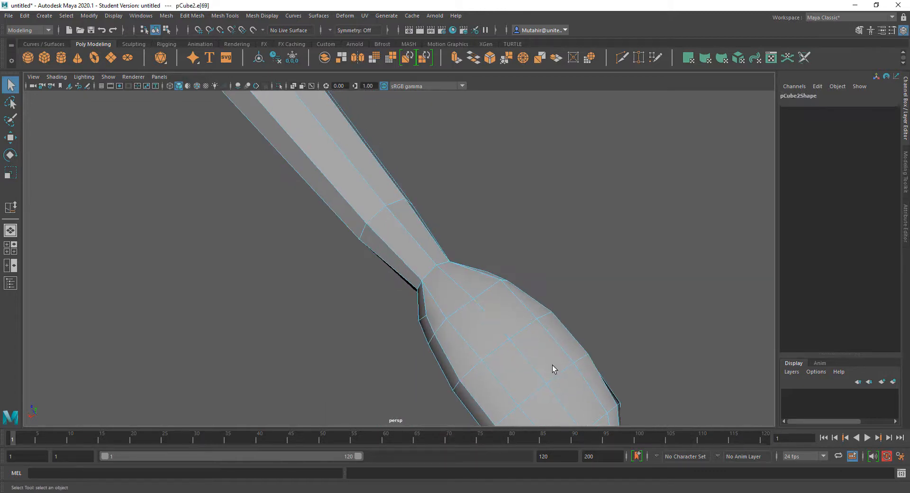
alt+right_drag(553, 365, 497, 306)
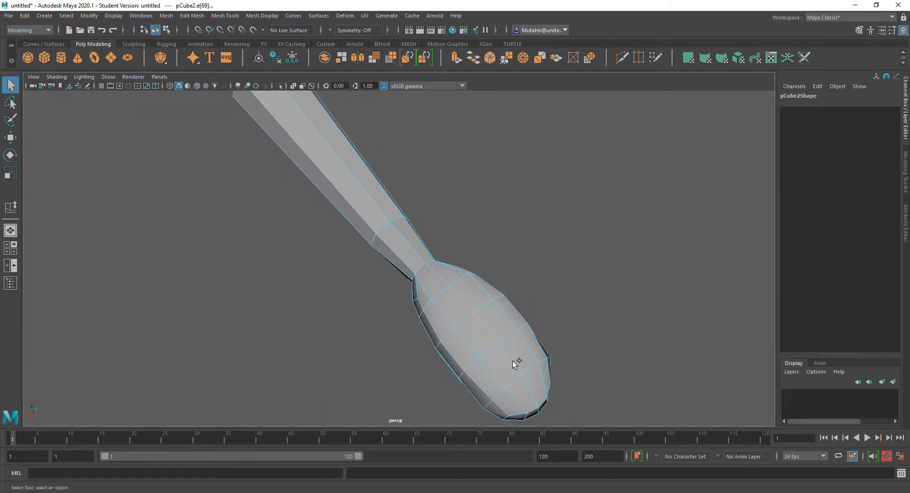
alt+drag(515, 363, 585, 353)
key(b)
key(w)
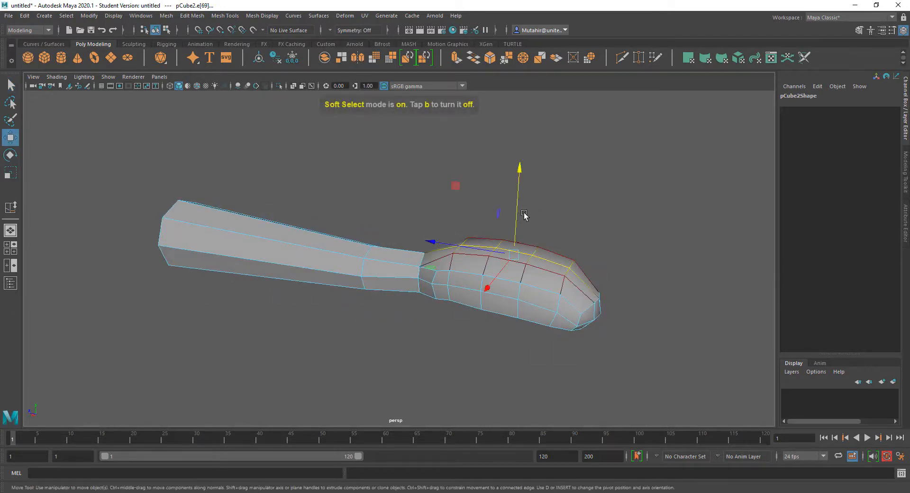
drag(518, 203, 520, 199)
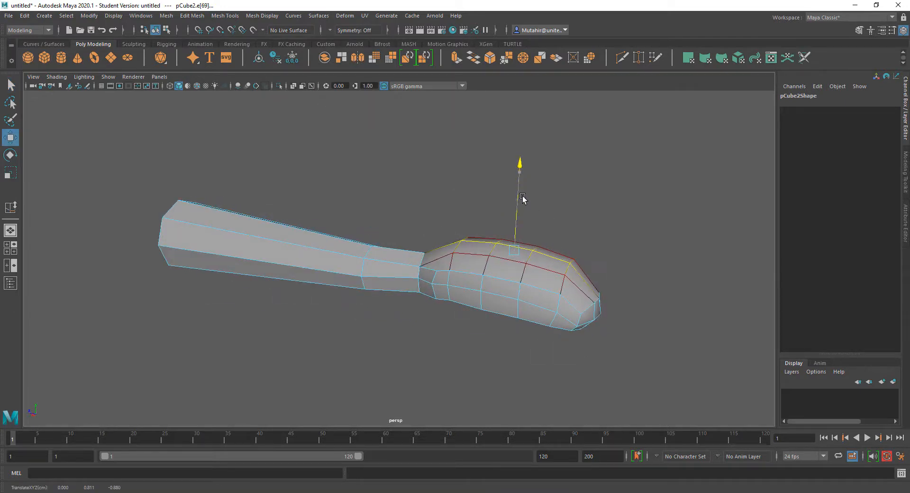
alt+drag(606, 268, 589, 259)
key(q)
click(538, 321)
alt+drag(539, 321, 444, 317)
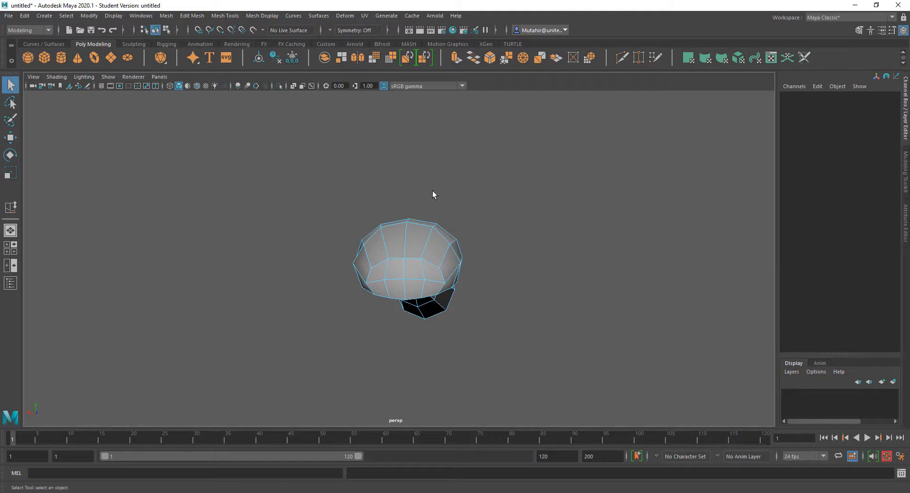
Step: In the side view, select all faces of the hand, rotate them downward and lower them in line with the wrist
alt+drag(433, 193, 532, 249)
key(space)
key(f)
alt+middle_drag(532, 246, 385, 227)
scroll(406, 198, up, 1)
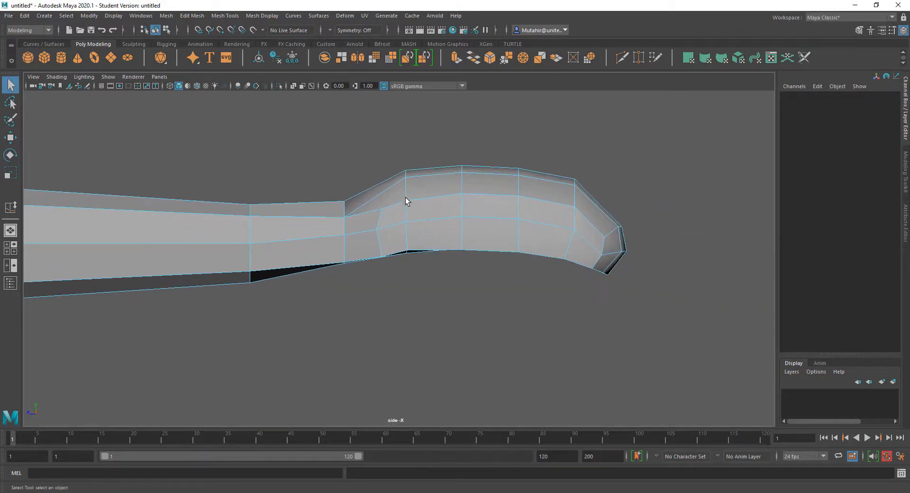
alt+middle_drag(511, 259, 471, 305)
scroll(471, 305, down, 2)
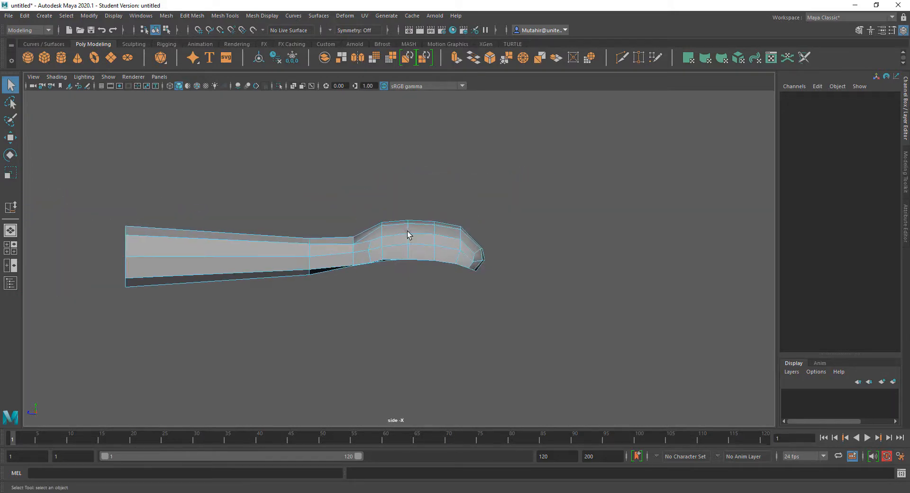
right_click(408, 232)
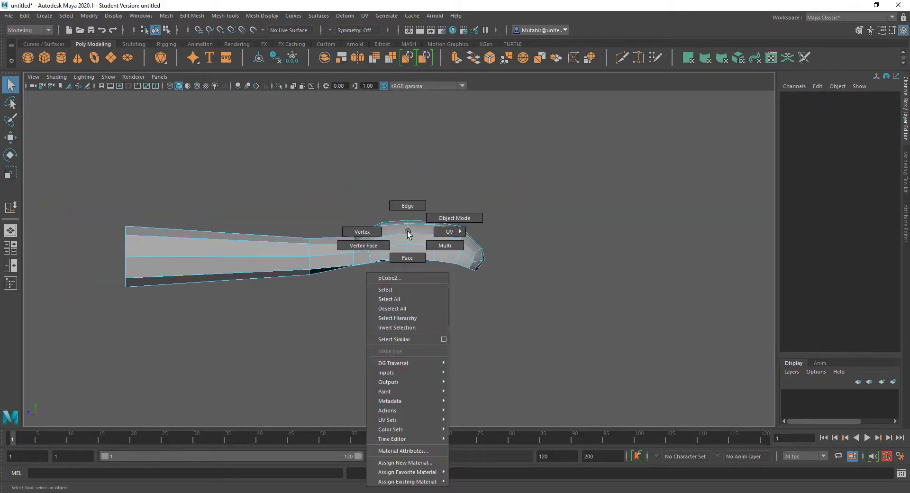
click(407, 256)
drag(390, 194, 572, 335)
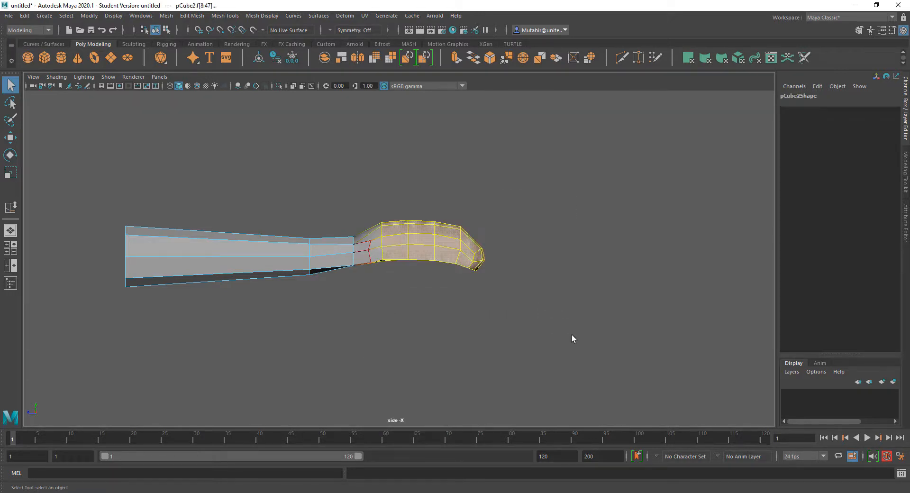
key(e)
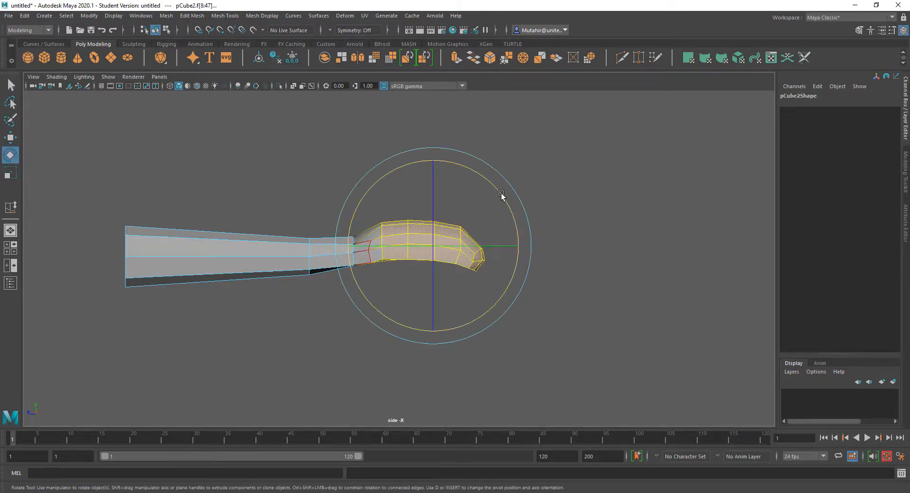
drag(501, 195, 494, 220)
key(w)
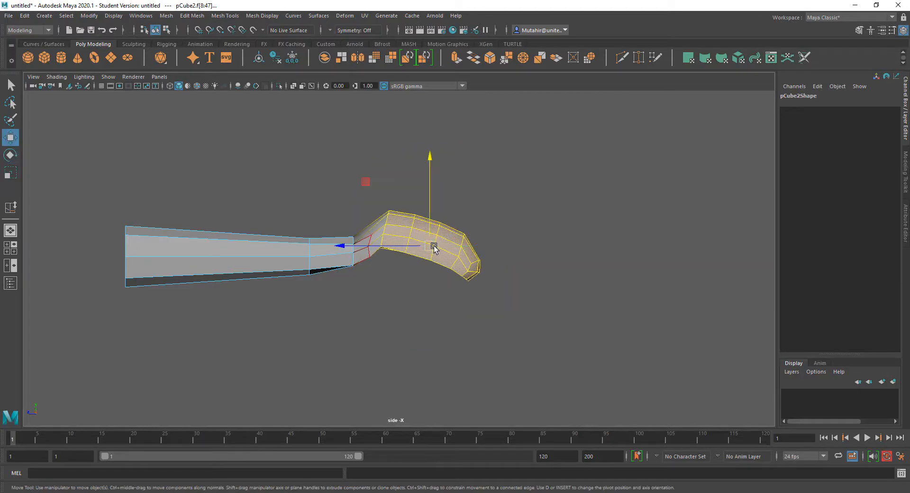
drag(434, 246, 436, 267)
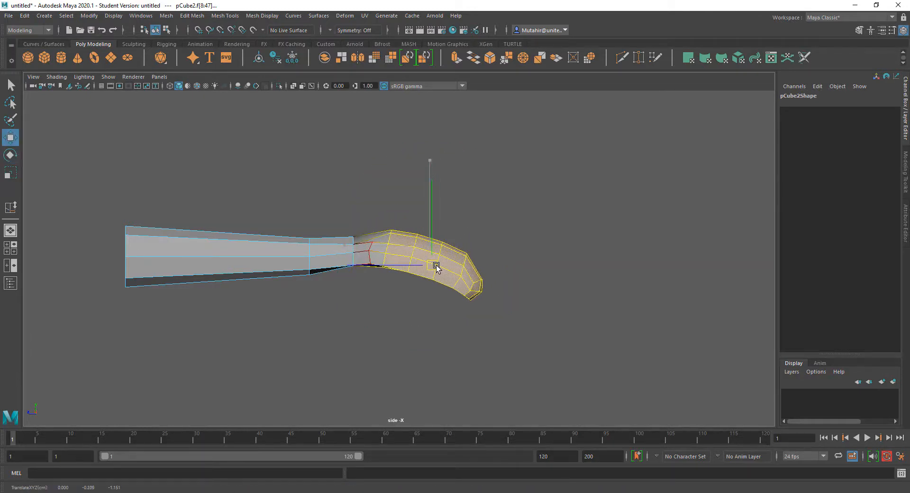
Step: Drop the wrist-side row from the face selection, bend the remaining hand faces further downward and reposition them
key(q)
drag(361, 201, 376, 268)
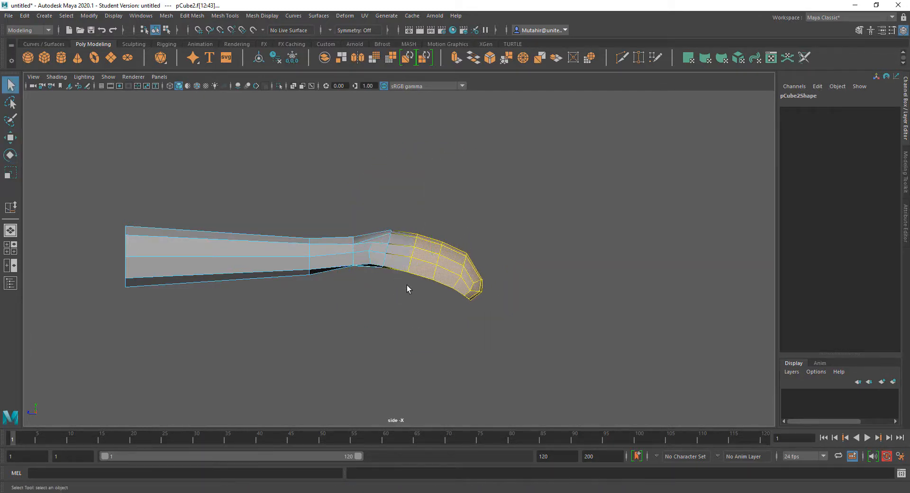
key(w)
key(e)
drag(518, 224, 503, 249)
key(w)
drag(440, 265, 439, 269)
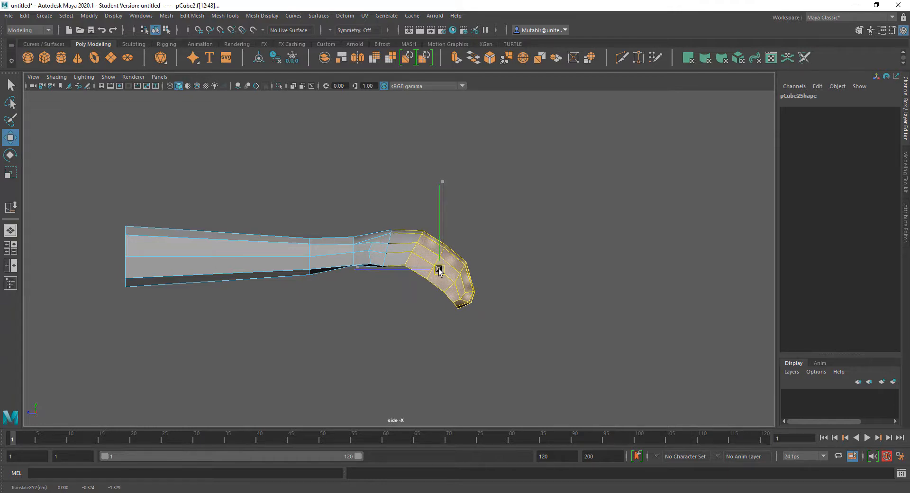
key(e)
drag(493, 213, 490, 203)
key(w)
drag(445, 267, 442, 266)
key(q)
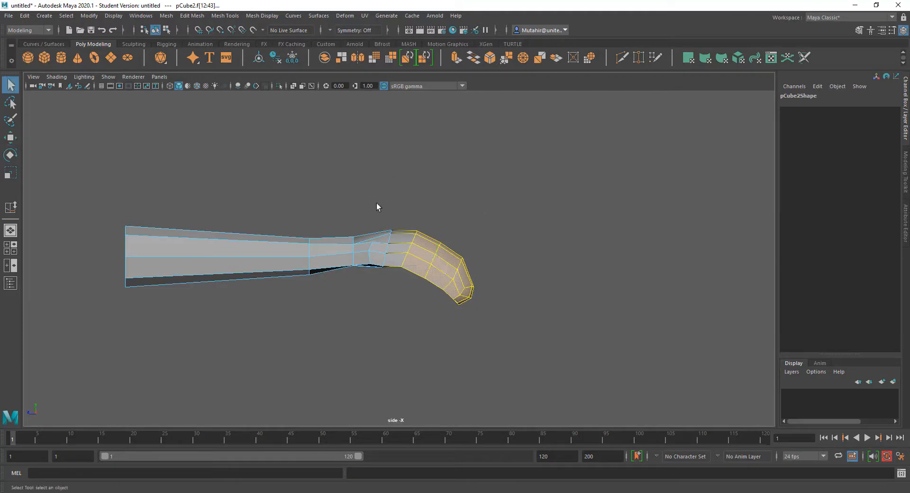
Step: Rotate the faces of the outer half of the hand downward and shift them back toward the wrist
key(e)
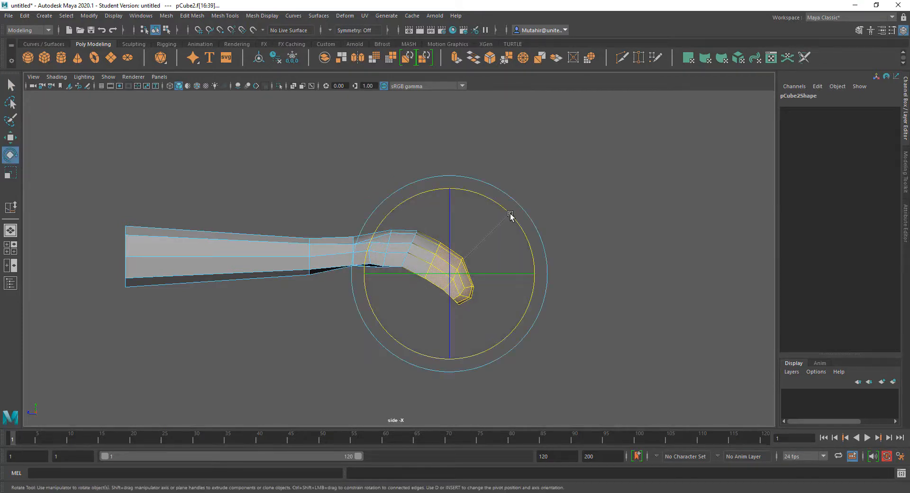
drag(510, 227, 510, 229)
key(w)
drag(449, 274, 441, 271)
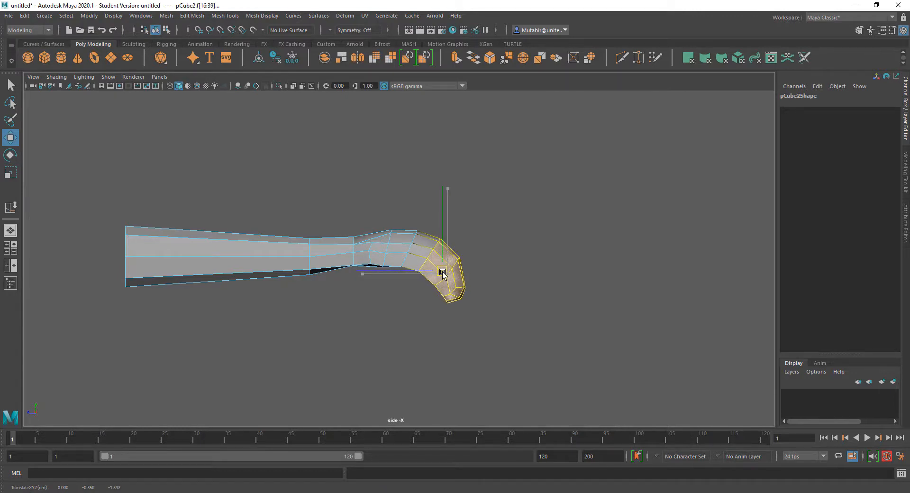
Step: Reduce the selection to the fingertip faces, curl them inward and reposition them to finish the hand's curve
key(q)
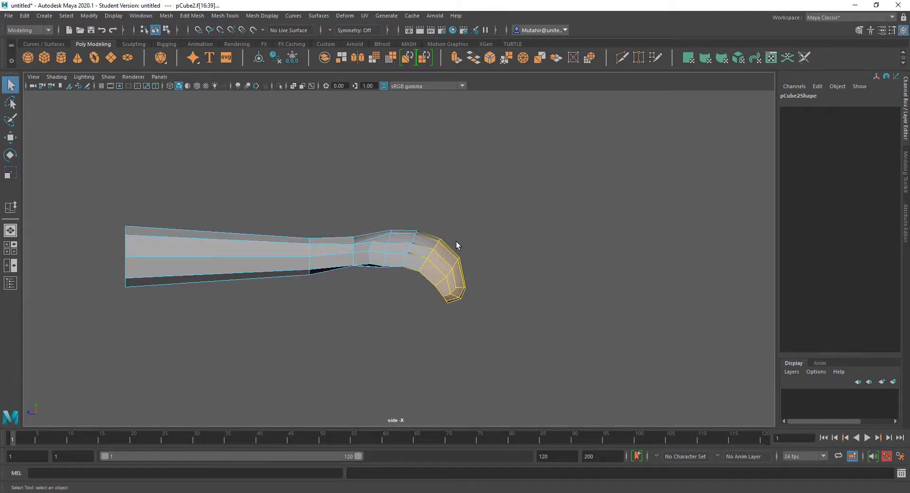
key(w)
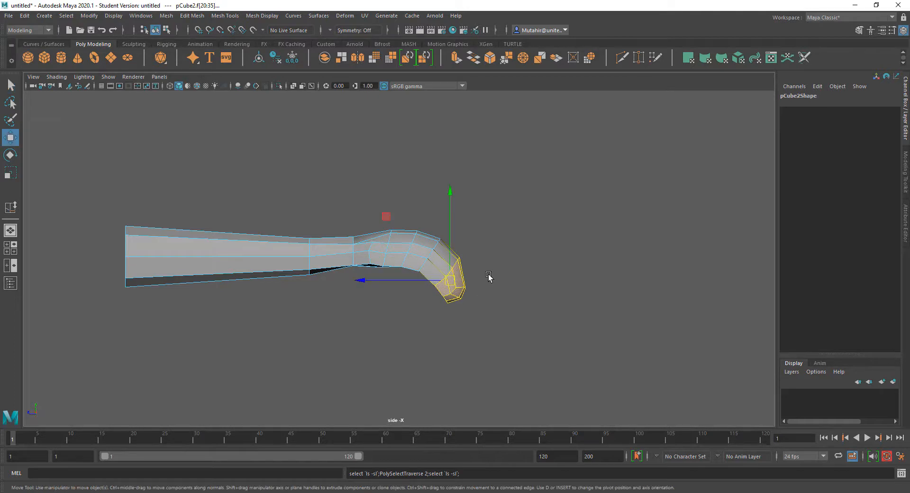
key(e)
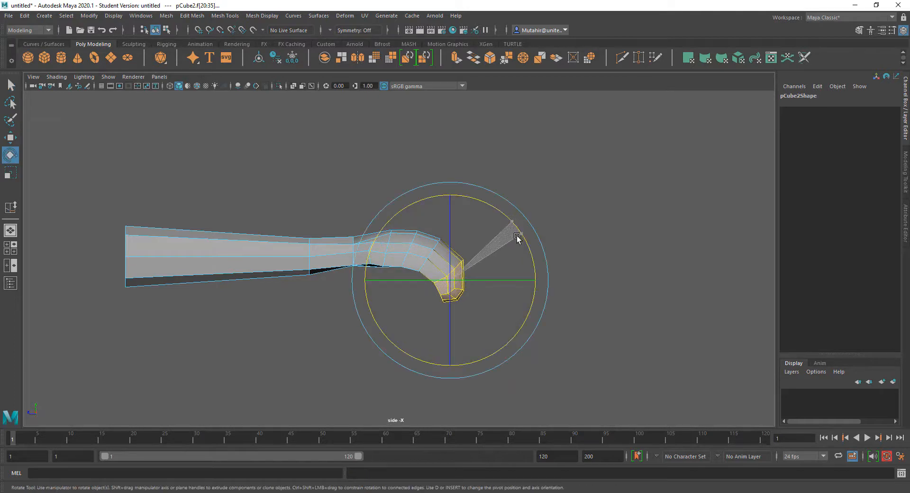
key(w)
drag(450, 280, 453, 282)
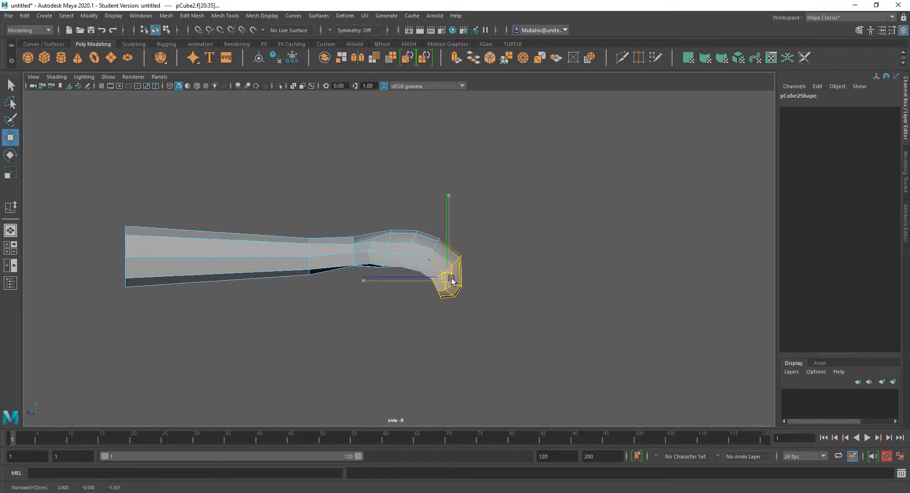
key(q)
alt+middle_drag(394, 272, 440, 272)
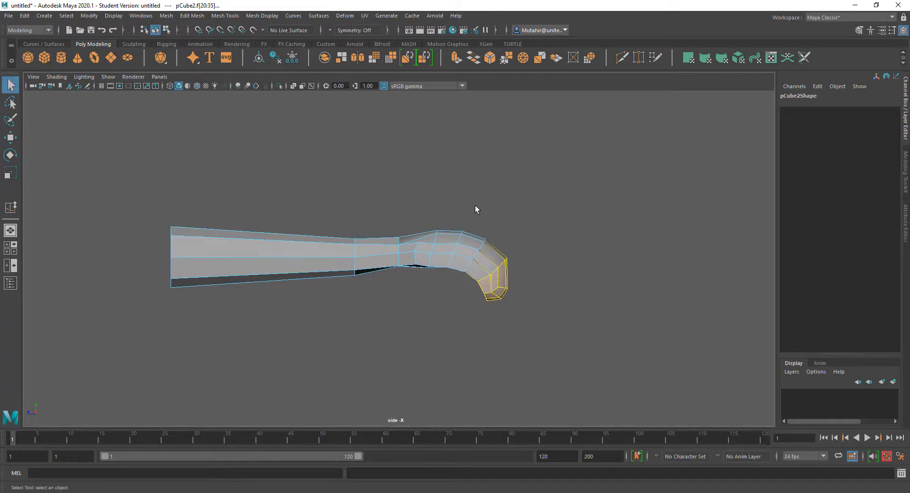
Step: Inspect the bent hand in smooth preview in the perspective view, then return it to the unsmoothed display
alt+right_drag(475, 209, 454, 346)
key(space)
drag(464, 242, 494, 277)
right_drag(494, 277, 538, 238)
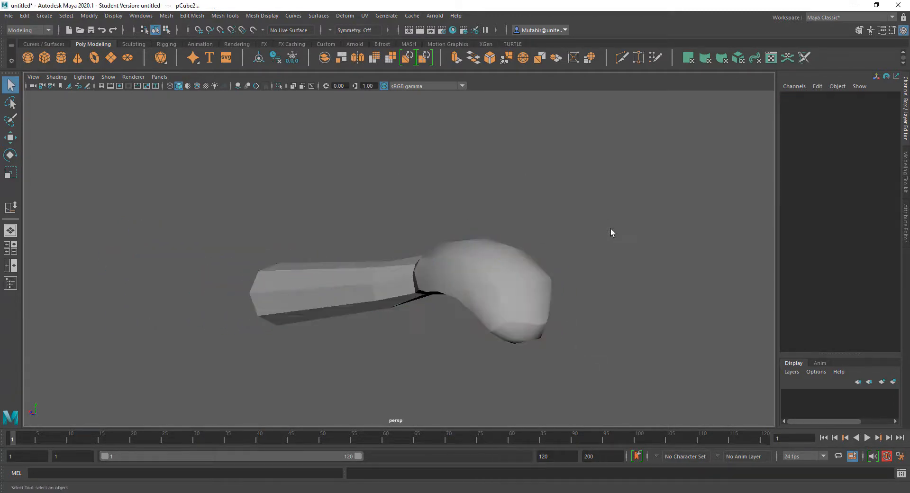
alt+drag(611, 232, 488, 306)
click(488, 306)
key(3)
click(604, 265)
alt+drag(604, 266, 482, 240)
click(371, 298)
key(1)
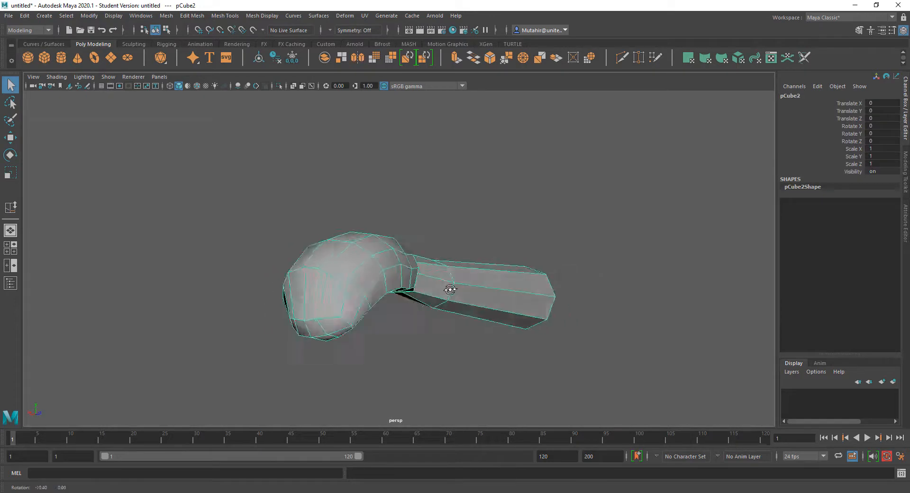
Step: Switch the hand mesh to vertex editing and move a side vertex near the fingertip outward
alt+drag(449, 286, 436, 336)
mouse_move(448, 321)
alt+middle_down()
mouse_move(475, 292)
mouse_move(461, 310)
alt+middle_up()
scroll(474, 308, up, 2)
right_drag(452, 253, 452, 279)
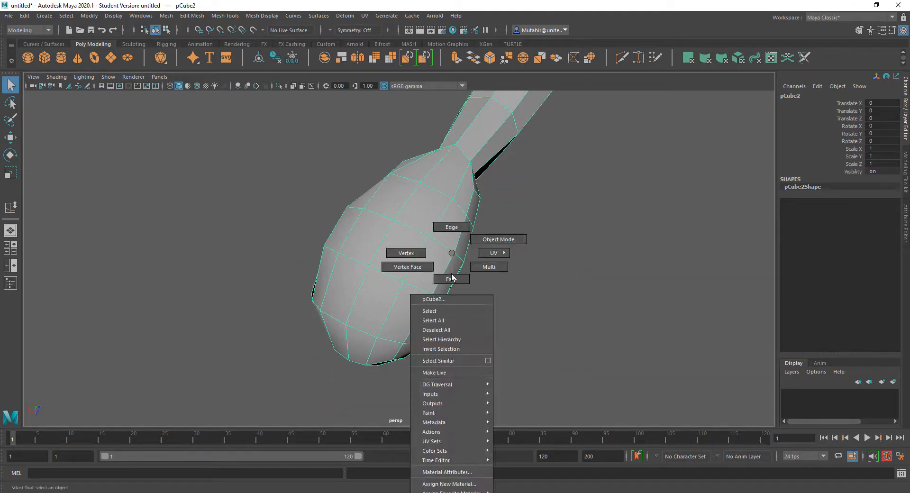
right_drag(423, 250, 422, 251)
alt+drag(425, 251, 438, 253)
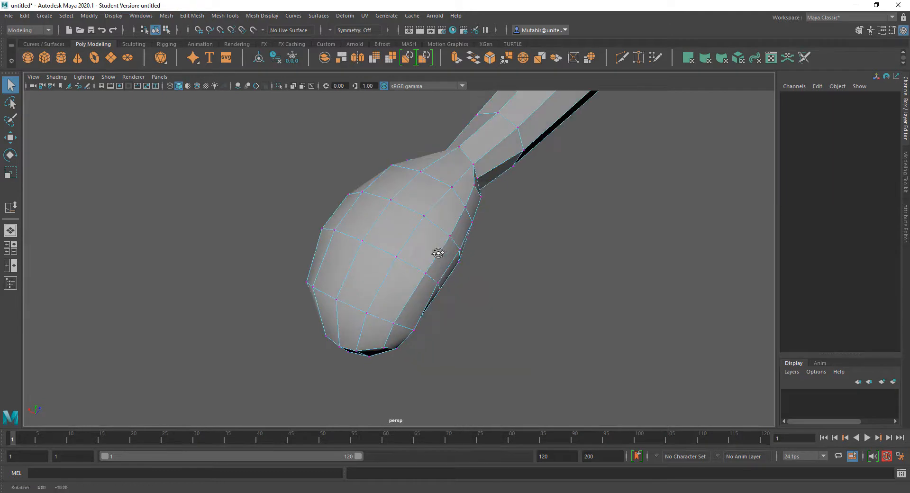
click(438, 287)
alt+drag(459, 290, 419, 299)
key(w)
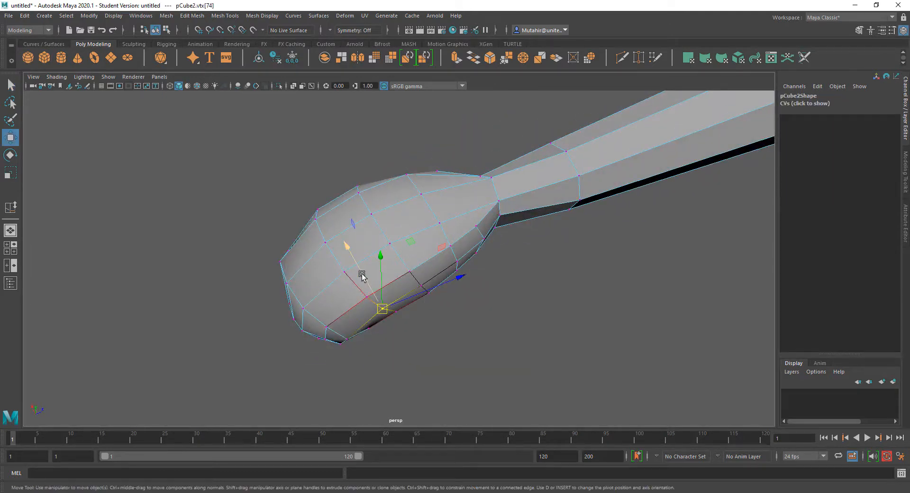
drag(362, 274, 365, 280)
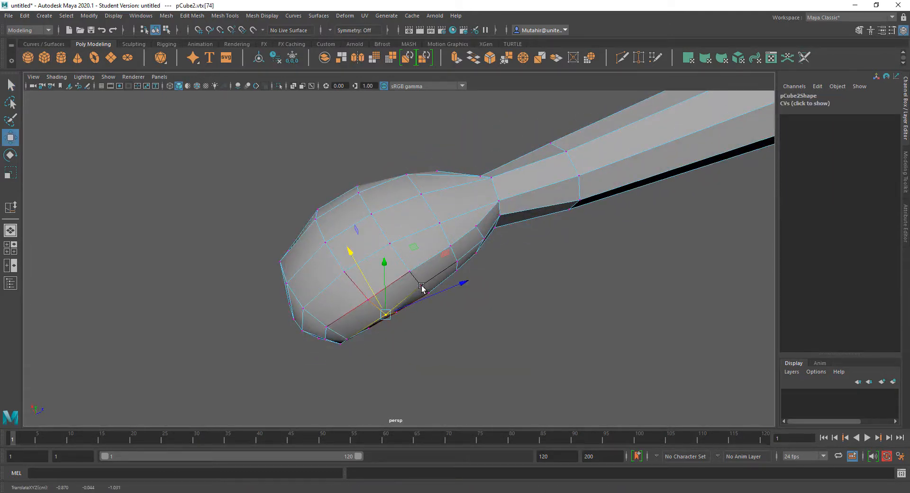
Step: Select the neighbouring vertex on the same side of the hand and move it to even out the outline
click(422, 288)
alt+drag(422, 288, 444, 290)
drag(409, 260, 411, 261)
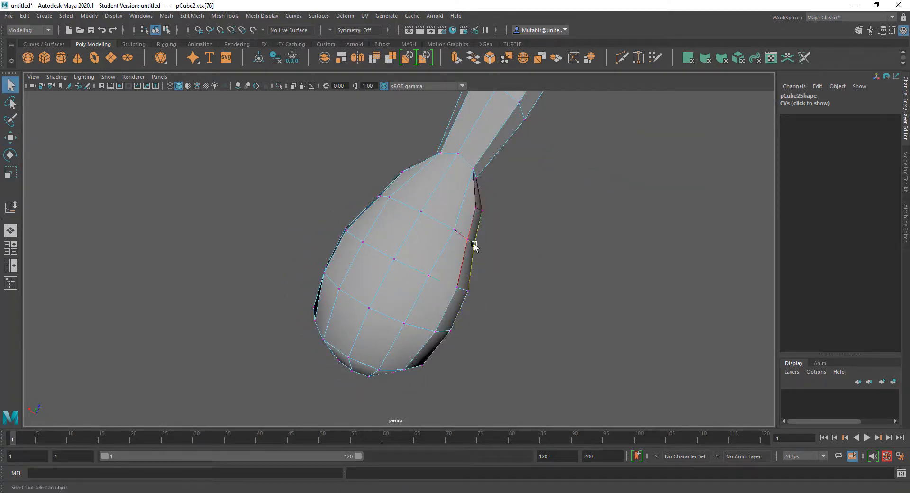
key(w)
mouse_move(447, 230)
mouse_down()
mouse_move(473, 211)
mouse_move(459, 213)
mouse_move(458, 236)
mouse_up()
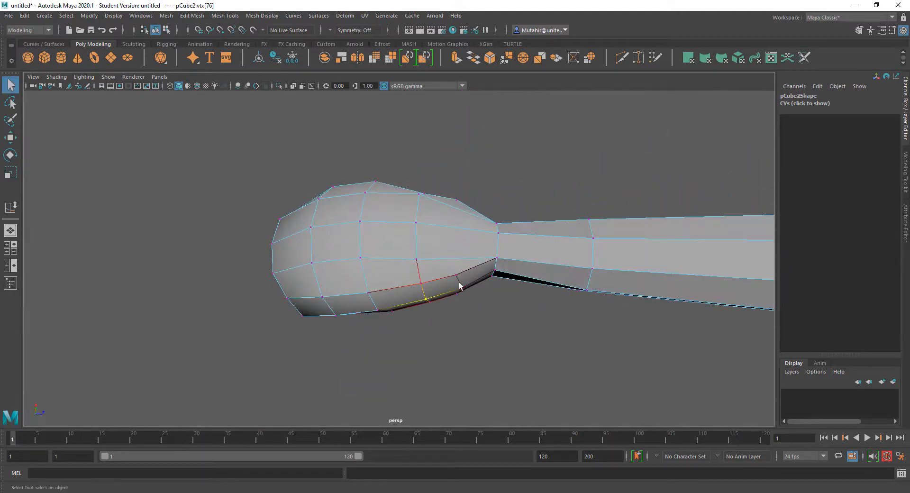
Step: Move the vertices on that side nearest the wrist to smooth the transition from hand to wrist
alt+drag(459, 285, 438, 312)
drag(456, 349, 456, 349)
mouse_move(456, 348)
alt+mouse_down()
mouse_move(468, 304)
mouse_move(468, 351)
alt+mouse_up()
key(w)
drag(458, 293, 560, 304)
key(q)
alt+drag(486, 307, 480, 304)
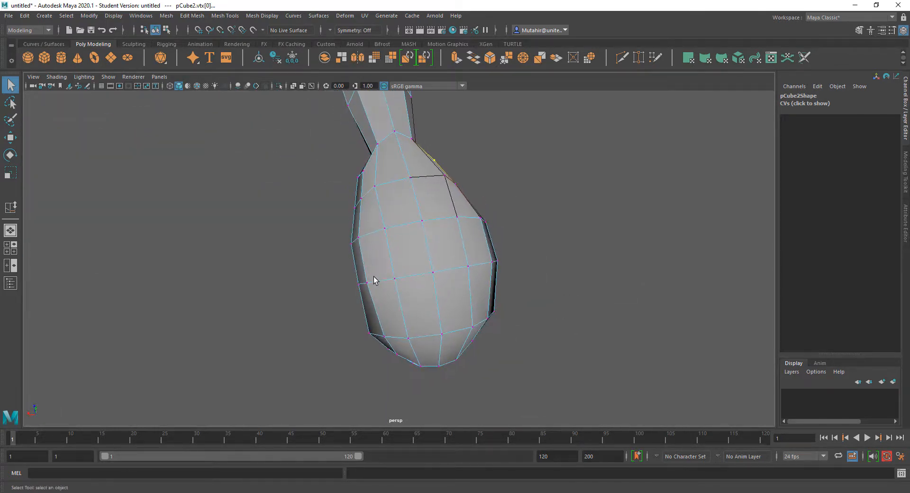
Step: Select the side vertices near the fingertip on the opposite side of the hand and move them sideways
click(367, 295)
mouse_move(368, 294)
alt+mouse_down()
mouse_move(542, 278)
mouse_move(525, 272)
mouse_move(387, 310)
mouse_move(385, 296)
alt+mouse_up()
key(w)
drag(320, 303, 348, 313)
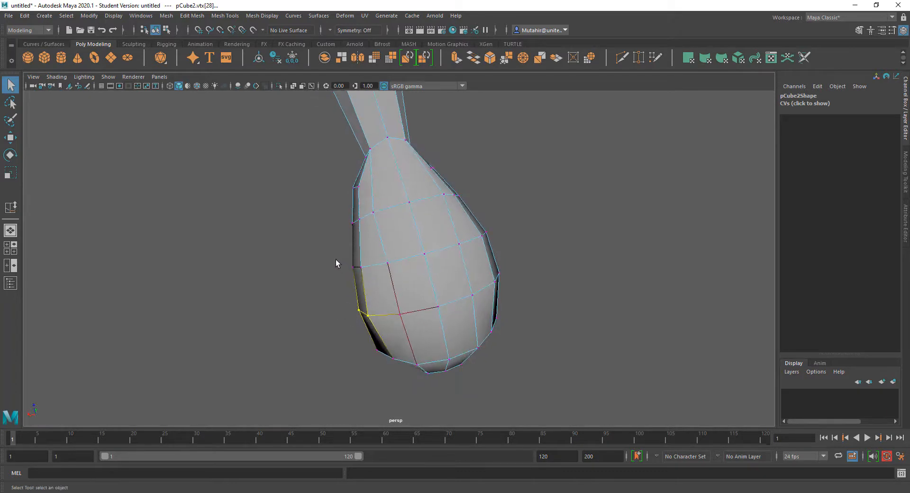
Step: Move the next two groups of side vertices toward the wrist sideways to even out the hand's outline
drag(363, 280, 363, 279)
alt+drag(363, 280, 333, 260)
key(w)
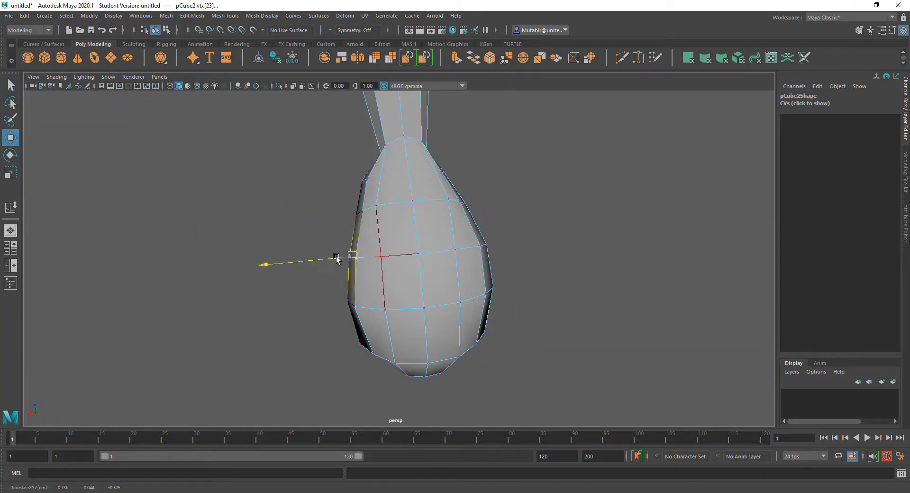
alt+drag(354, 220, 336, 228)
key(w)
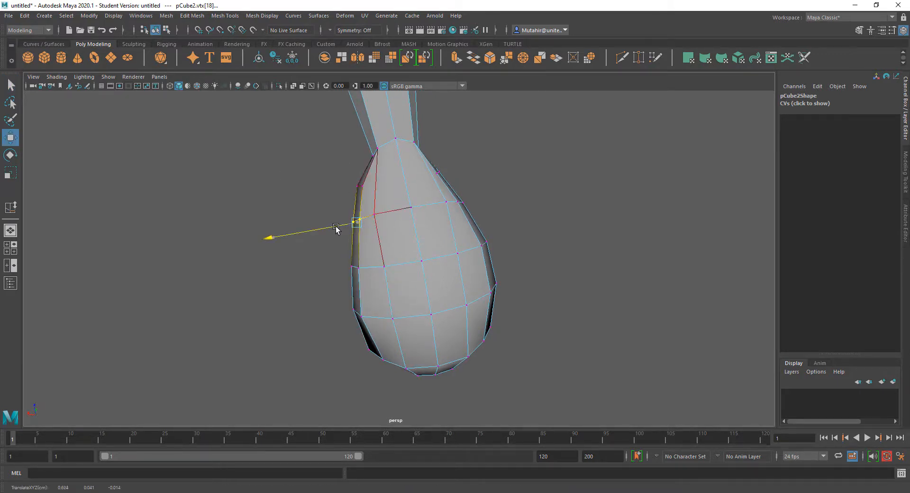
key(q)
Step: Check the reshaped hand in smooth preview from several angles, then switch back to the unsmoothed display
alt+drag(335, 278, 456, 283)
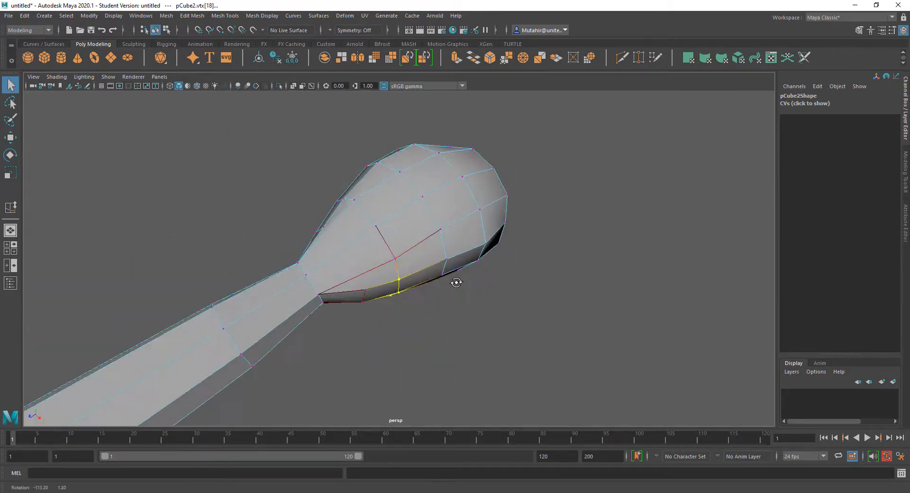
click(549, 349)
alt+drag(502, 353, 434, 265)
right_drag(432, 227, 470, 214)
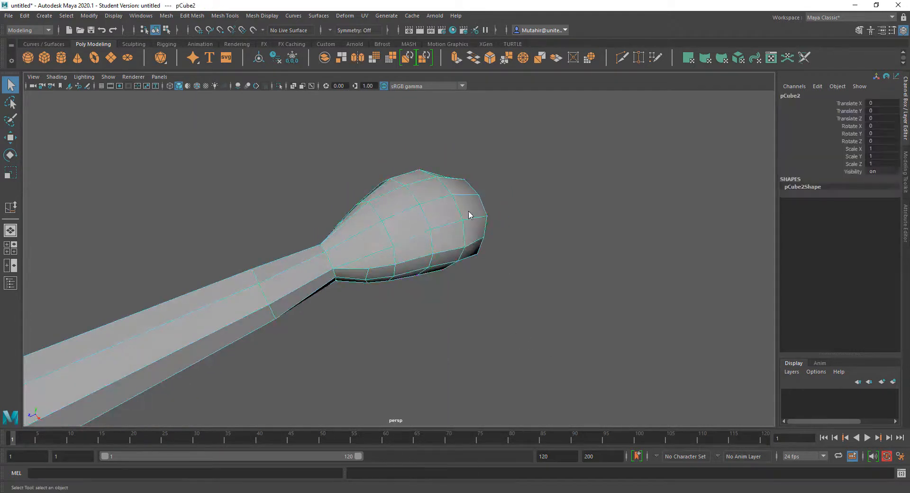
key(3)
click(587, 299)
alt+drag(587, 299, 476, 229)
click(437, 229)
key(1)
Step: Select the two middle crosswise edges near the fingertip on the palm and slide them toward the tip
right_drag(476, 229, 482, 206)
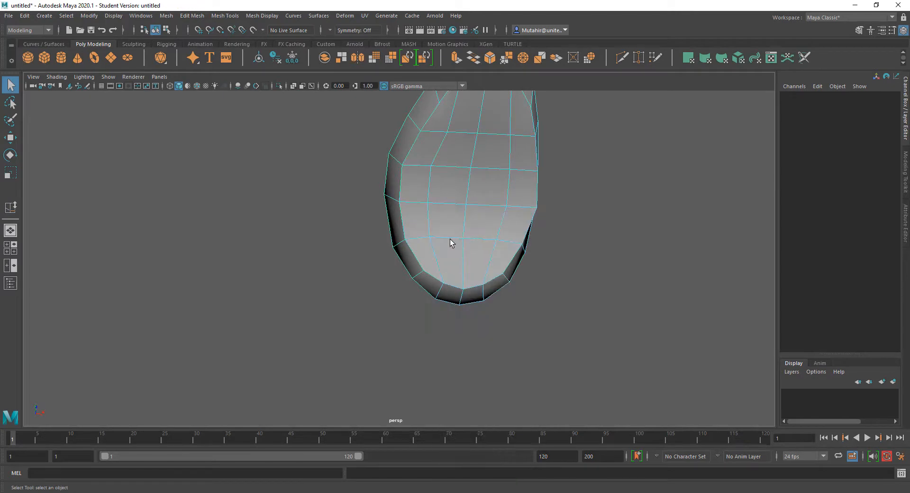
click(457, 239)
shift+click(471, 238)
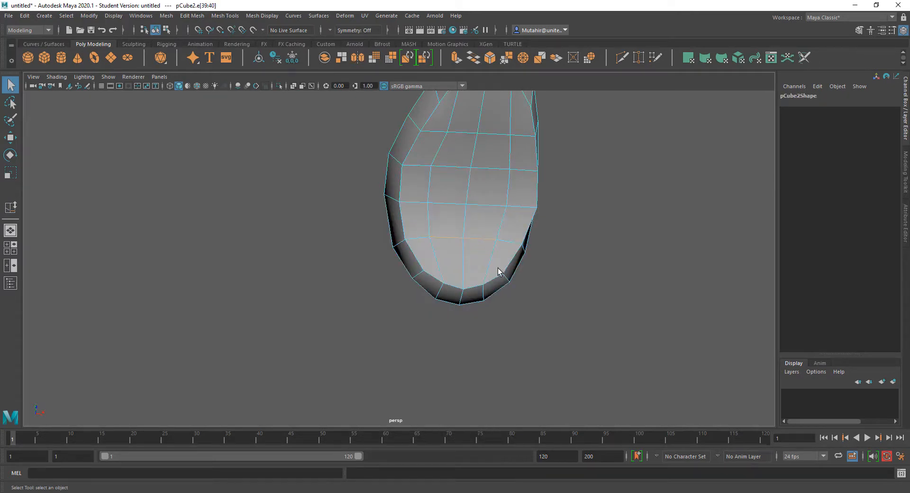
key(y)
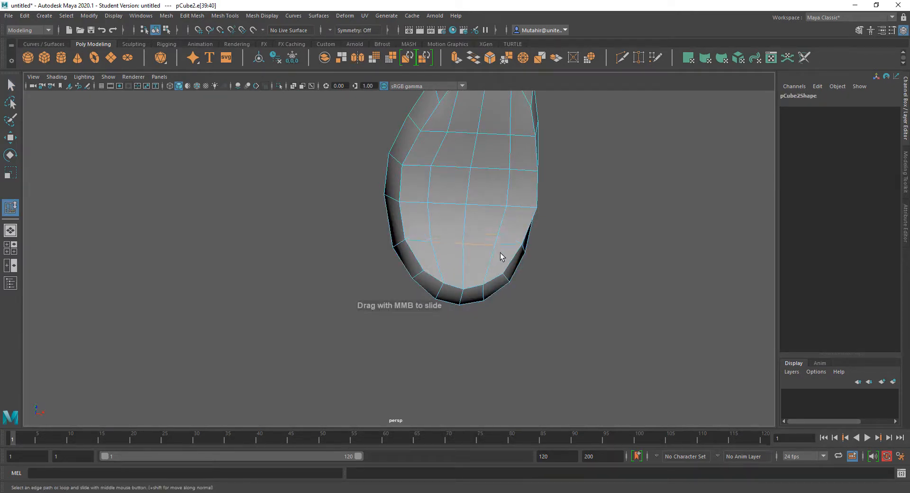
alt+drag(520, 251, 477, 233)
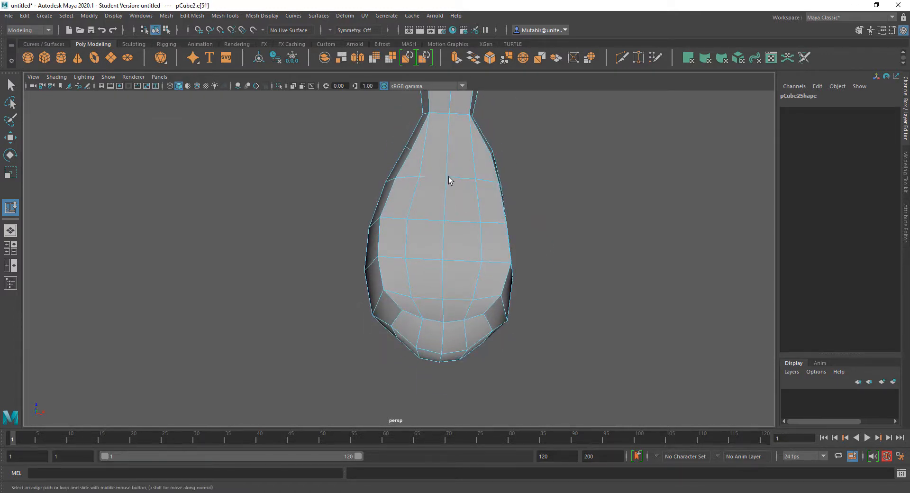
Step: Slide the two middle crosswise palm edges near the wrist toward the arm and move their shared center vertex slightly further that way
click(483, 189)
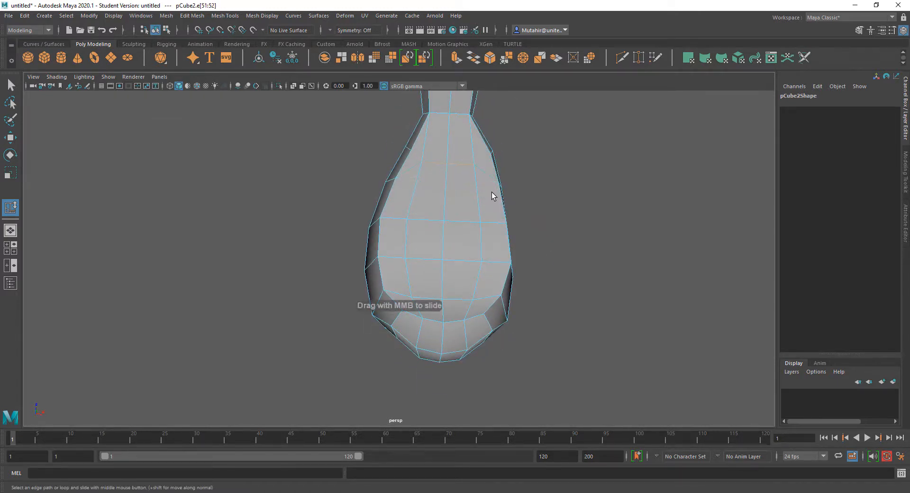
key(q)
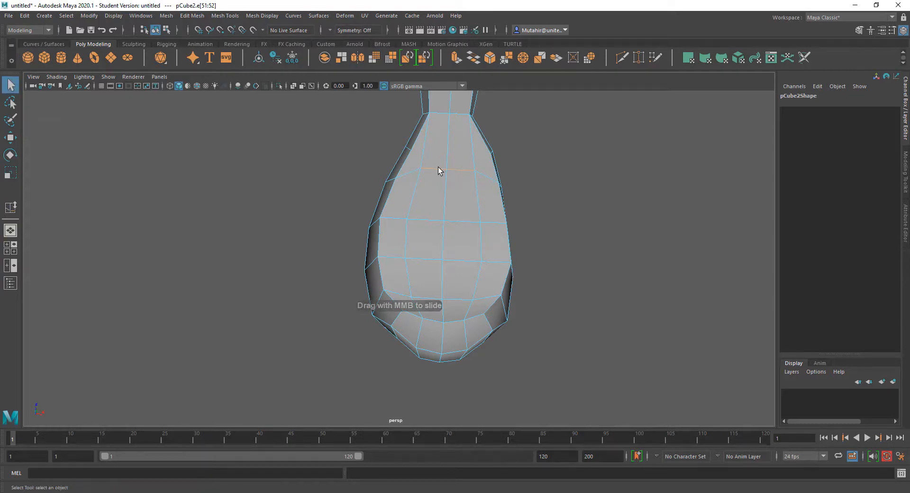
right_drag(438, 168, 393, 167)
click(446, 168)
key(w)
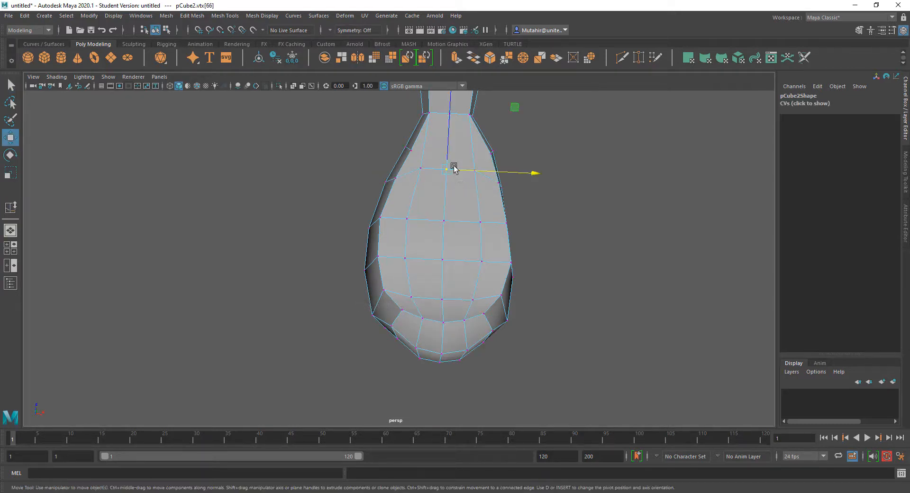
drag(450, 144, 450, 144)
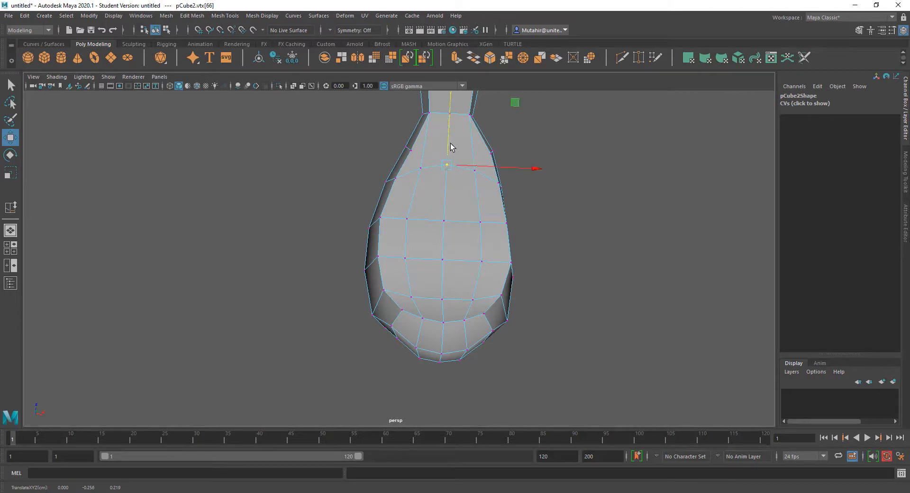
key(q)
Step: Select the two opposite palm-rim vertices at the fingertip bend and move them together to refine the curl
mouse_move(457, 278)
alt+mouse_down()
mouse_move(463, 262)
mouse_move(461, 276)
alt+mouse_up()
alt+middle_drag(444, 315, 460, 305)
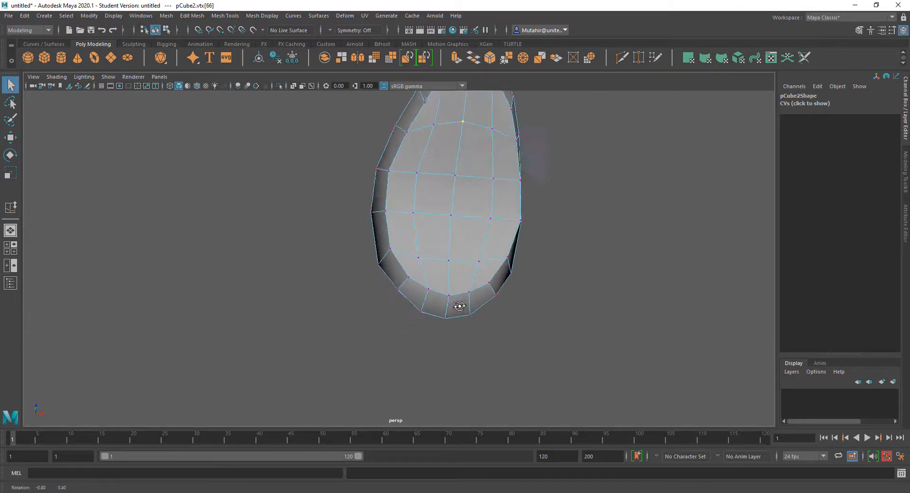
alt+drag(459, 305, 495, 349)
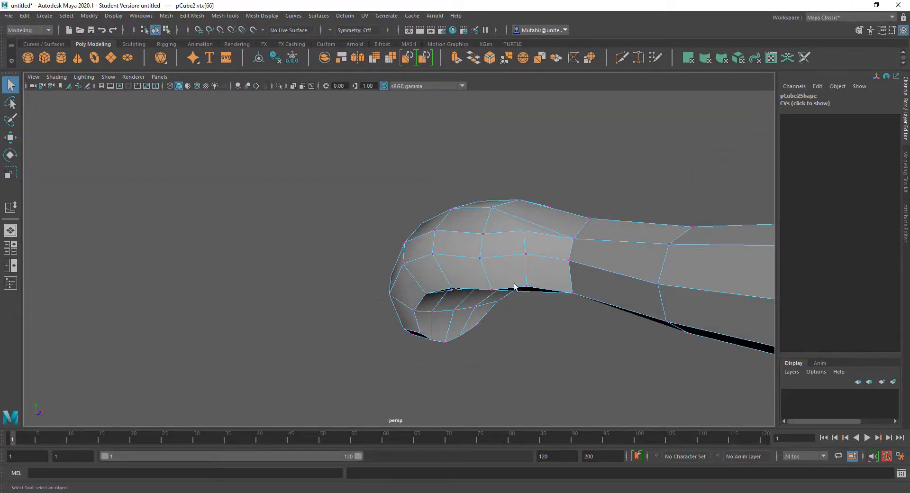
alt+drag(515, 286, 401, 307)
right_click(453, 291)
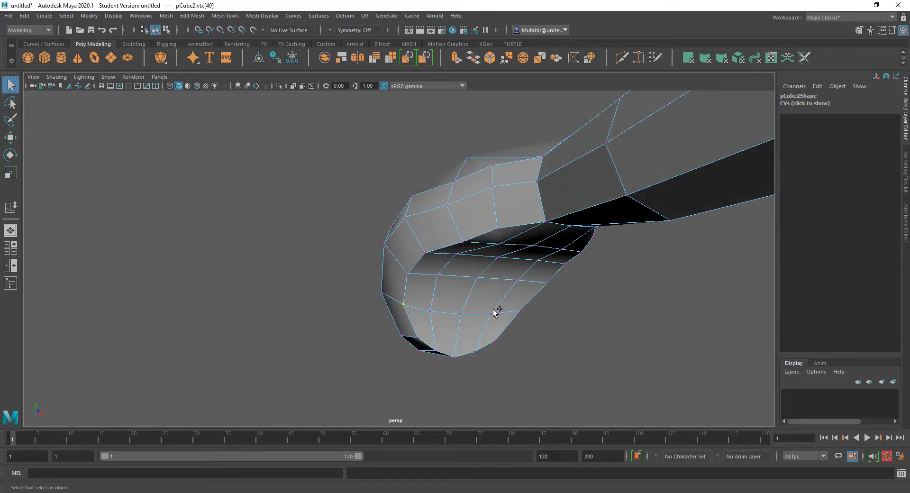
alt+drag(478, 337, 514, 346)
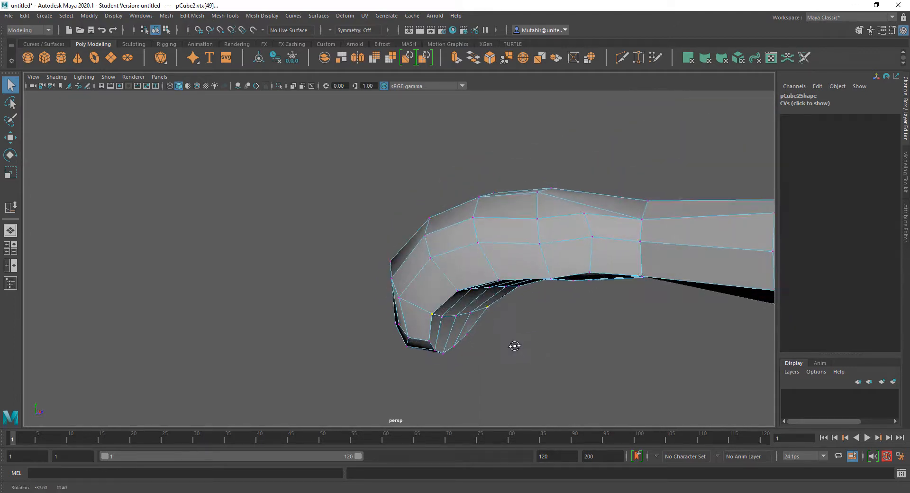
key(w)
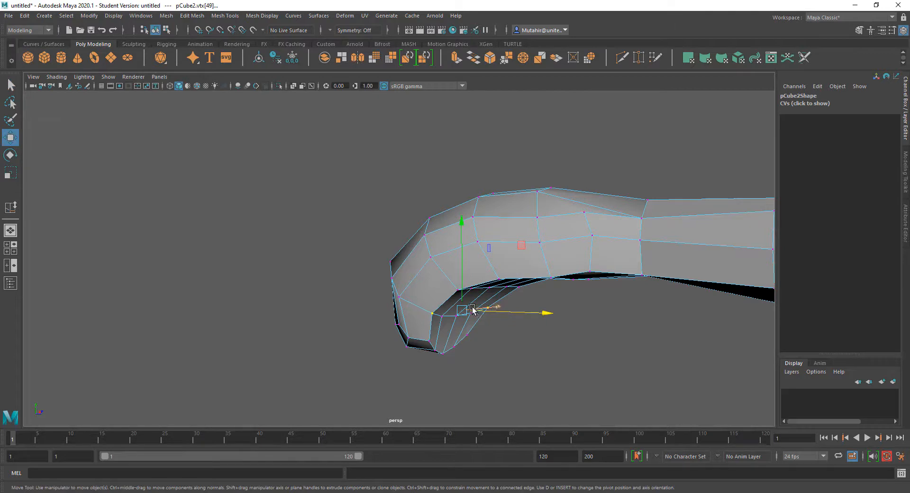
drag(528, 246, 397, 315)
key(q)
key(w)
click(456, 319)
Step: Select the next pair of opposite palm-rim vertices toward the wrist and move them along their normal
alt+drag(475, 339, 488, 280)
right_drag(487, 278, 473, 297)
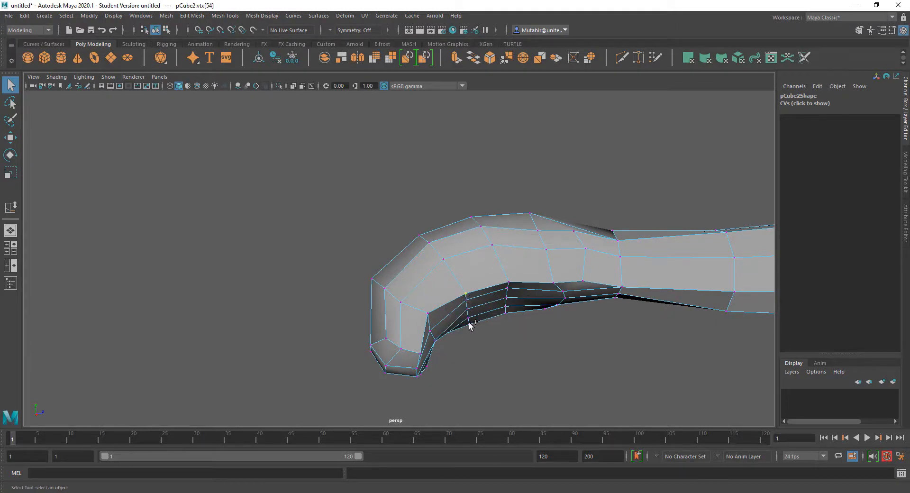
key(w)
mouse_move(479, 330)
alt+mouse_down()
mouse_move(499, 350)
mouse_move(476, 342)
alt+mouse_up()
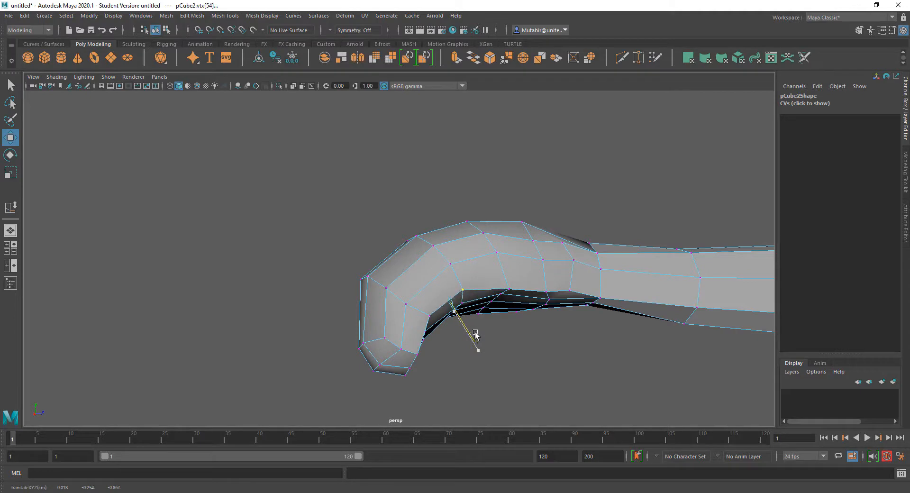
Step: Select the following two pairs of opposite palm-rim vertices toward the wrist in turn and move each pair to smooth the palm's curve
click(510, 291)
alt+drag(510, 291, 523, 321)
key(w)
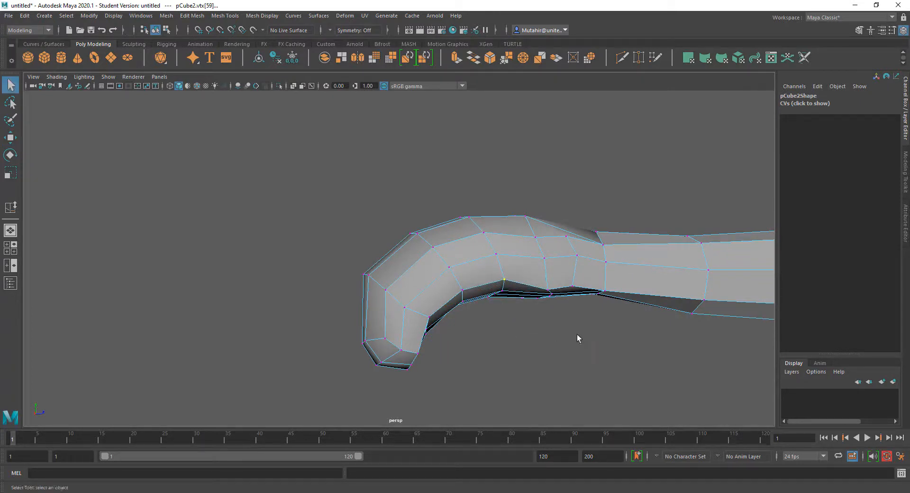
click(549, 289)
alt+drag(548, 289, 556, 282)
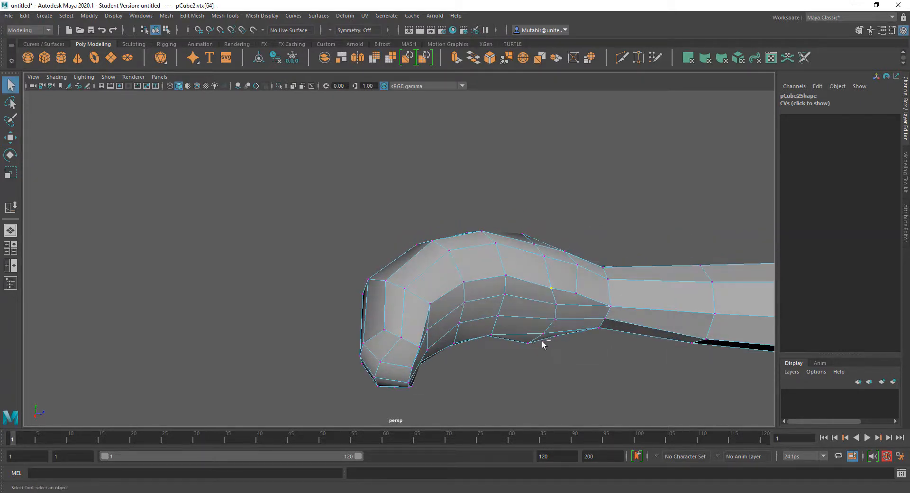
shift+click(529, 342)
key(w)
Step: Select two neighboring vertices inside the palm and move them along their normal to shape the palm's hollow
alt+drag(561, 366, 466, 313)
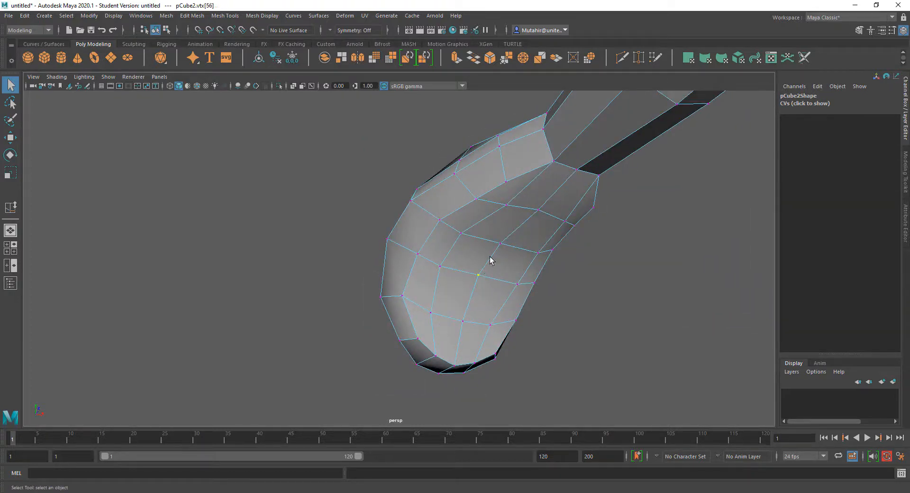
alt+drag(488, 275, 523, 308)
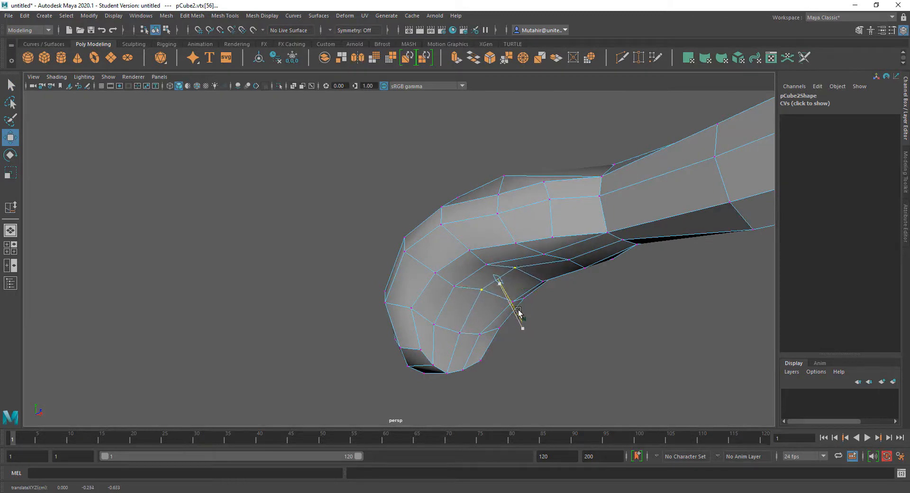
mouse_move(519, 313)
alt+mouse_down()
mouse_move(467, 356)
mouse_move(497, 327)
mouse_move(509, 292)
mouse_move(516, 317)
alt+mouse_up()
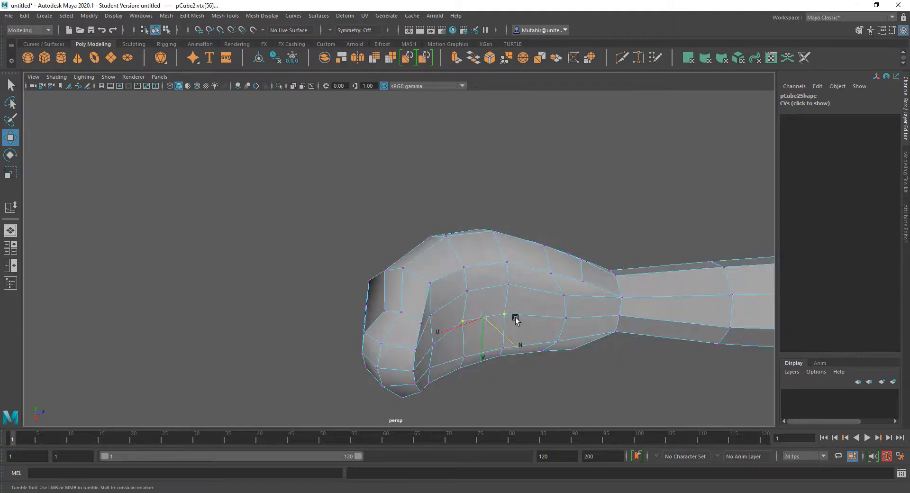
Step: Check the arm and hand in smooth preview from several angles, then return to the unsmoothed display
key(q)
right_drag(497, 251, 532, 239)
key(3)
click(592, 246)
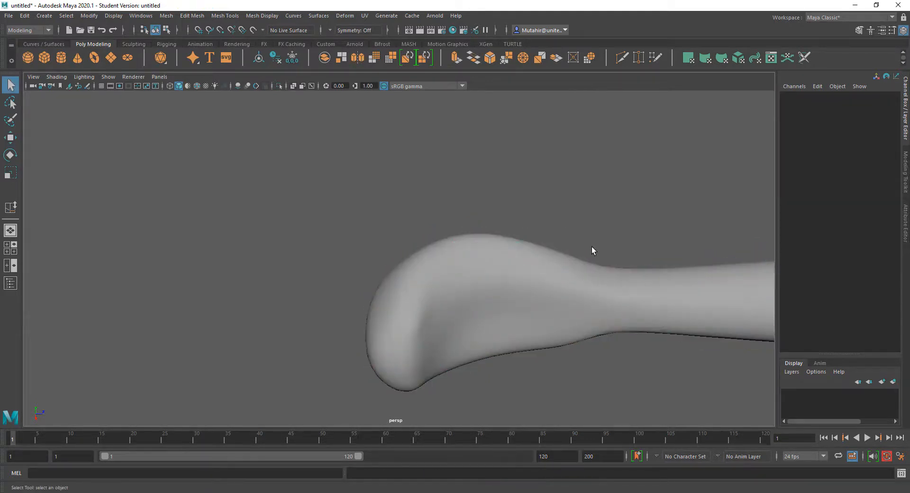
alt+drag(592, 247, 423, 243)
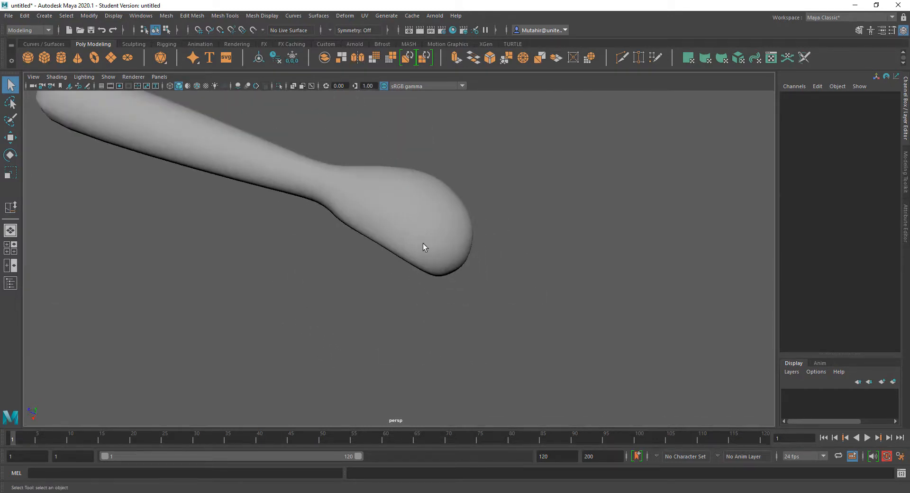
click(421, 244)
key(1)
Step: Select the border edges around the arm's open end and scale them up to widen the opening
alt+drag(379, 305, 431, 309)
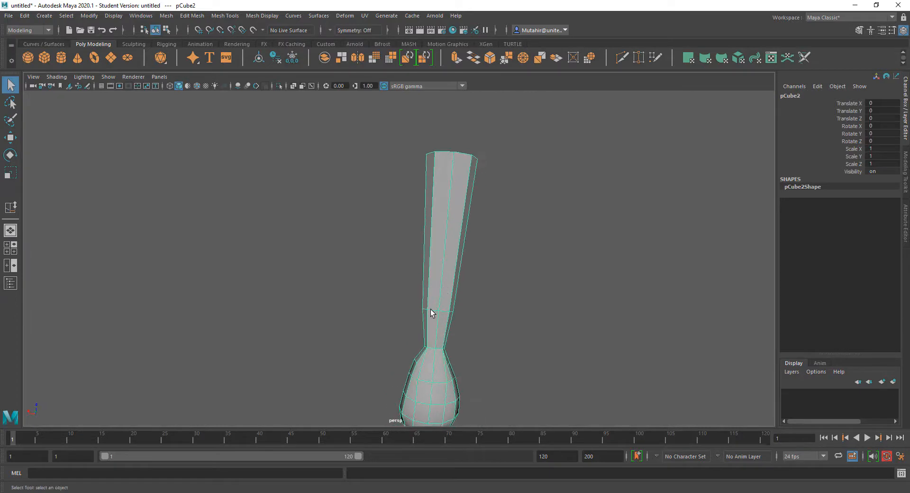
right_drag(445, 248, 439, 204)
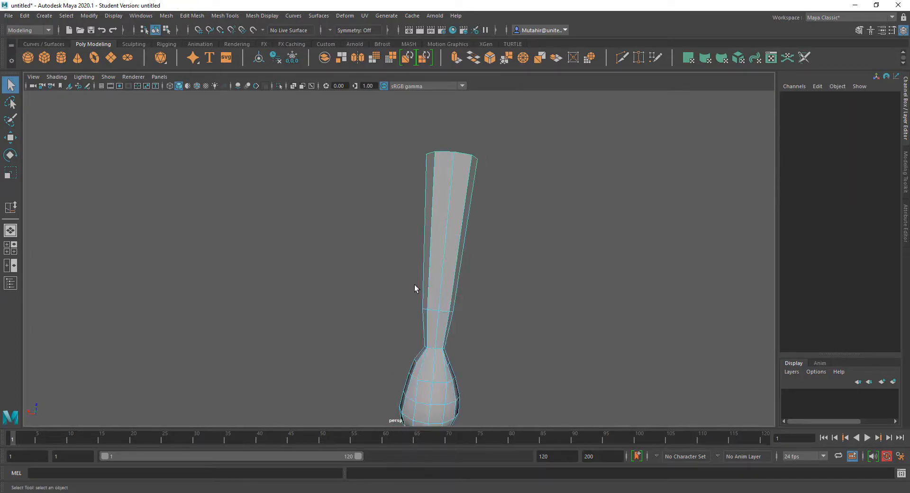
drag(404, 134, 547, 193)
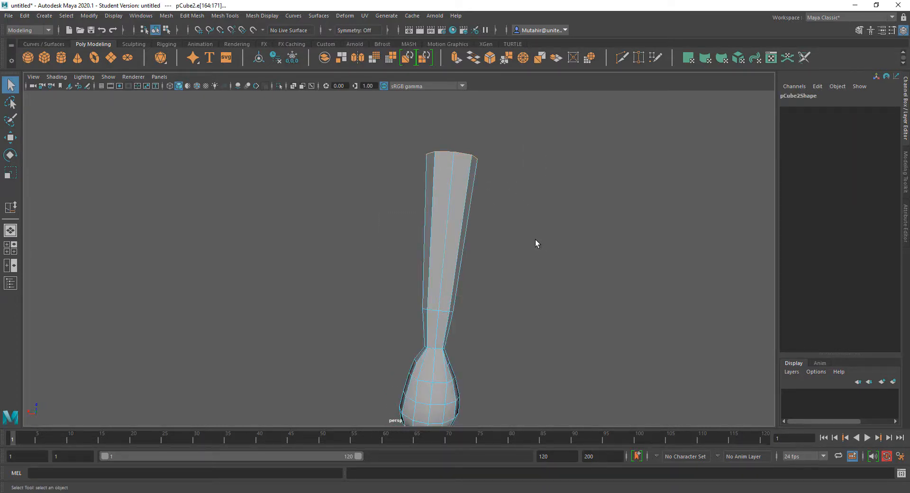
key(r)
drag(459, 171, 462, 158)
key(q)
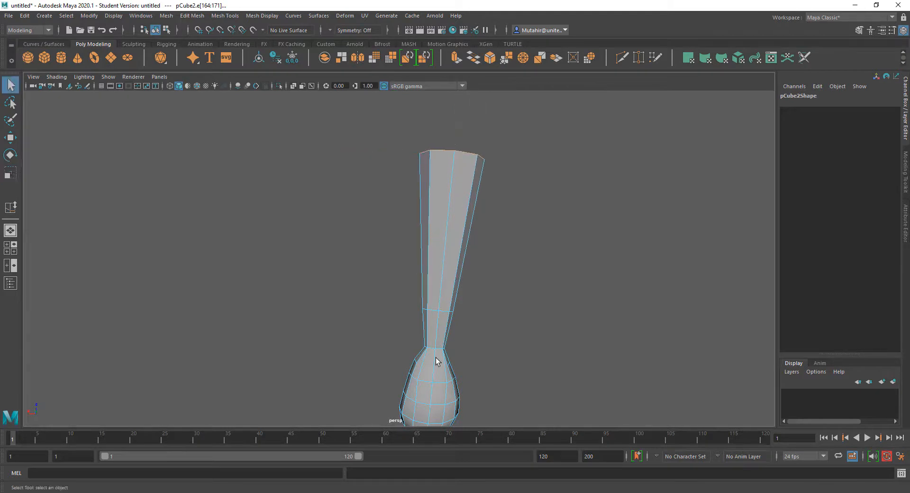
Step: Select the edge loop around the forearm above the wrist, scale it down slightly and slide it up the arm
drag(391, 287, 495, 331)
key(r)
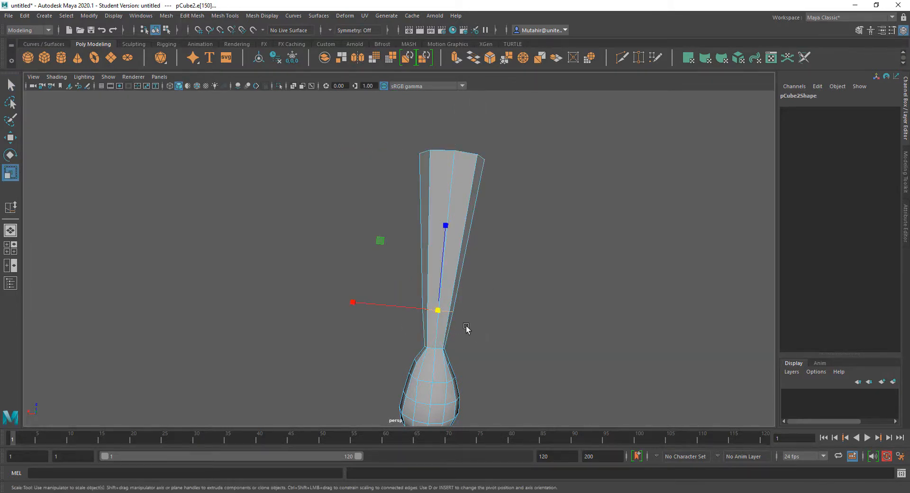
drag(437, 309, 432, 309)
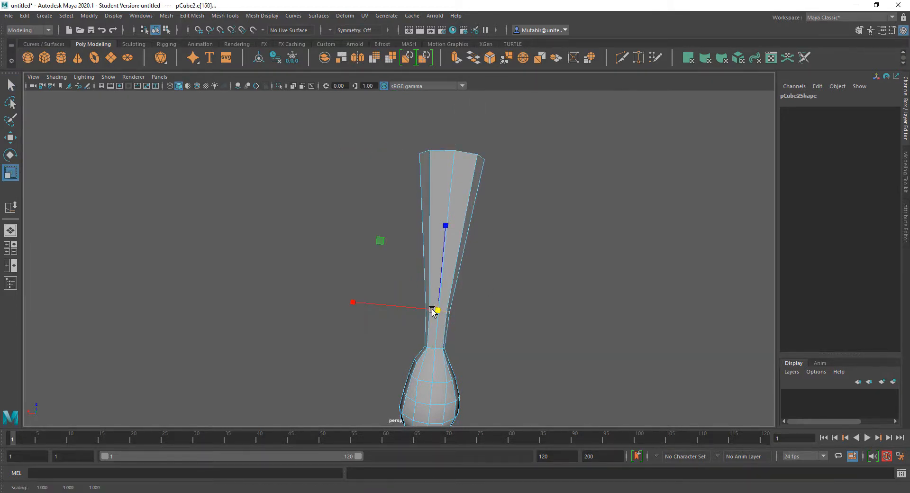
key(y)
scroll(522, 303, down, 1)
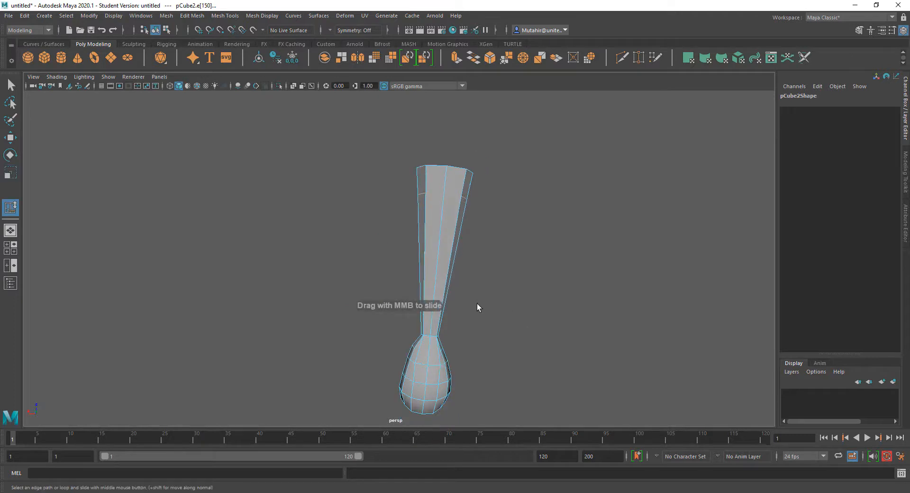
key(q)
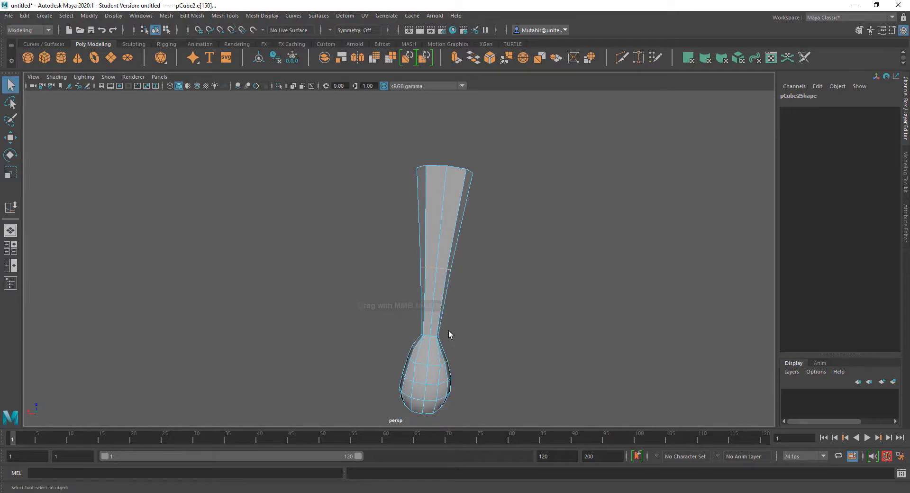
Step: Examine the arm's taper and the curved hand's profile from several angles and up close
alt+drag(447, 331, 490, 315)
alt+middle_drag(466, 290, 468, 318)
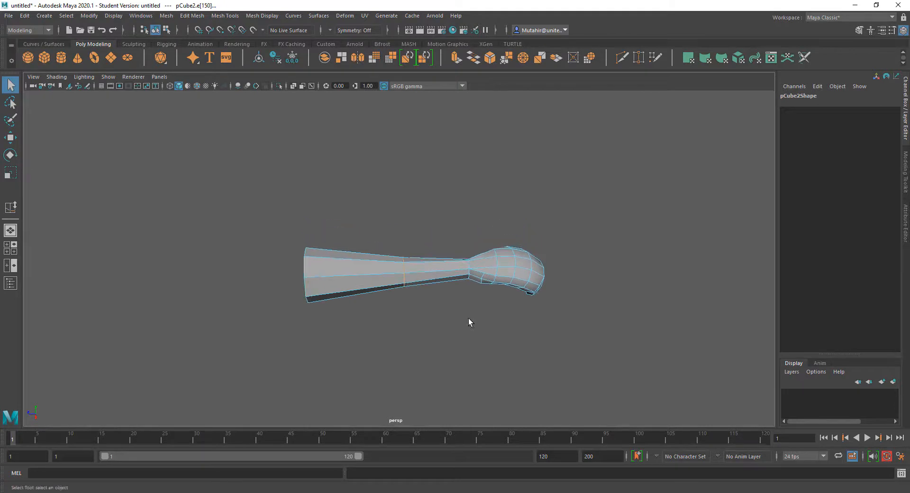
alt+drag(468, 318, 457, 302)
click(562, 315)
alt+middle_drag(562, 314, 510, 310)
scroll(503, 237, up, 1)
alt+drag(502, 289, 484, 325)
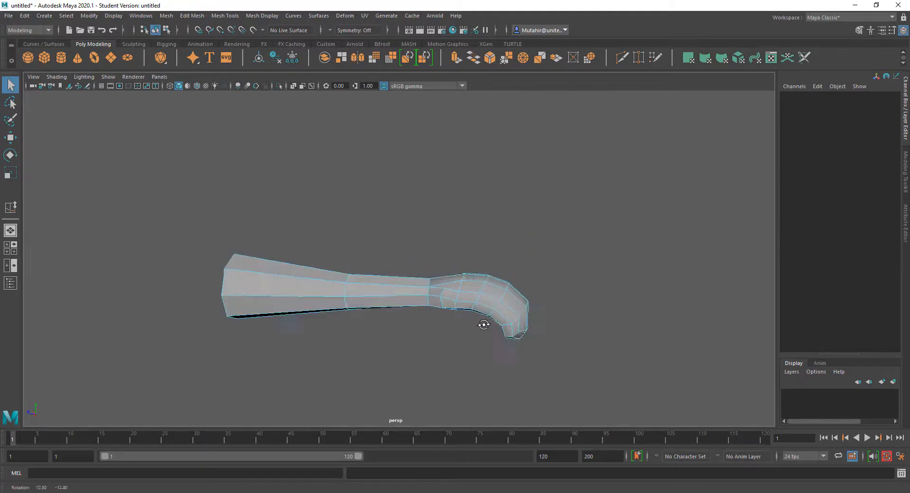
scroll(502, 366, up, 1)
alt+drag(502, 367, 502, 389)
alt+middle_drag(506, 334, 463, 319)
alt+drag(466, 311, 476, 265)
scroll(475, 305, up, 1)
scroll(476, 306, up, 2)
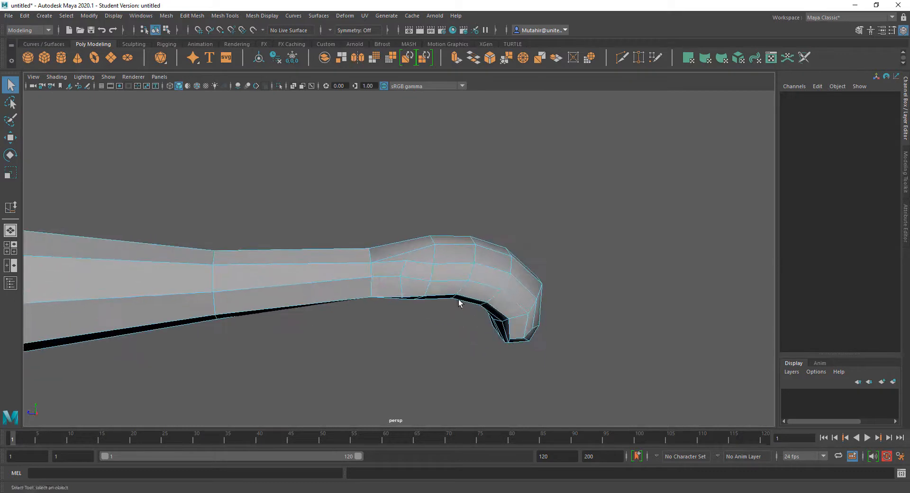
alt+drag(459, 301, 417, 354)
alt+drag(416, 352, 414, 353)
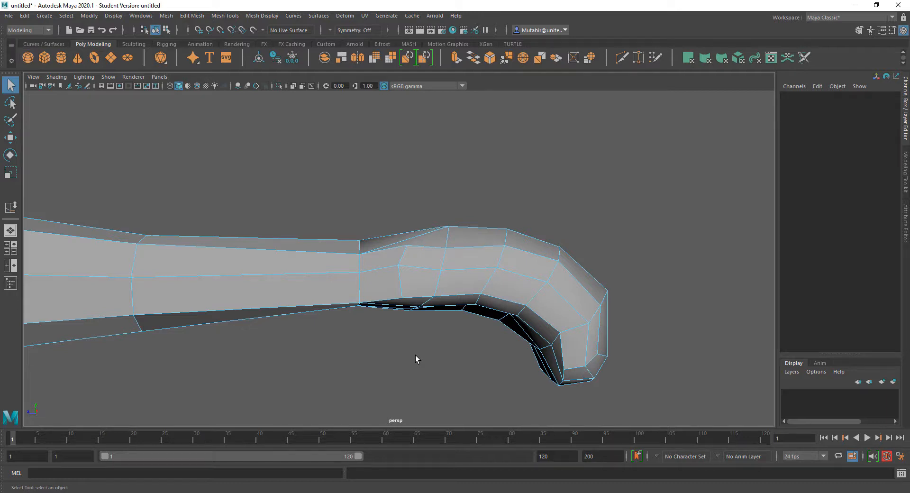
Step: Switch to the Chrome browser and open a new tab
key(alt+Tab)
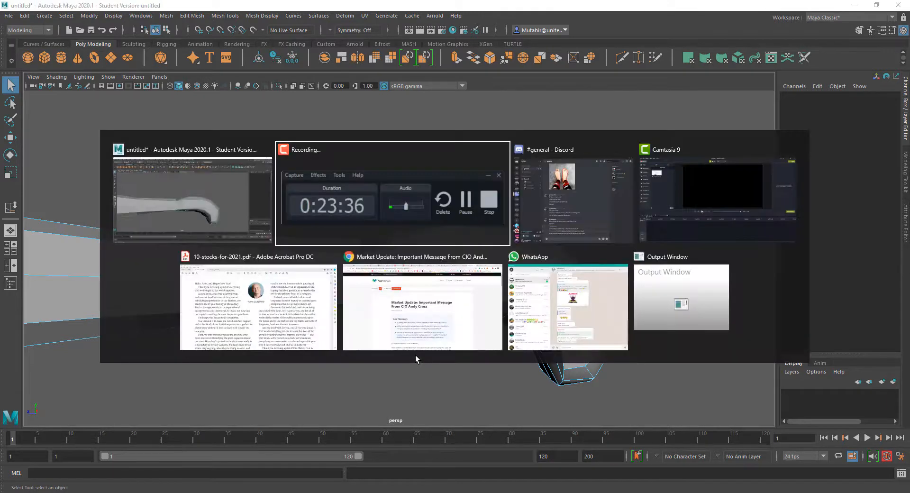
key(alt+Tab)
key(alt+Tab)
key(alt+Tab)
key(alt+Tab)
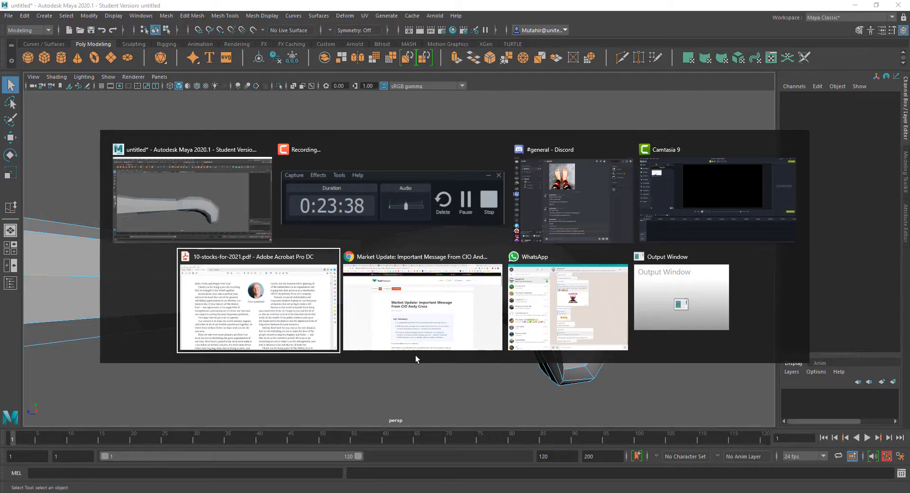
key(ctrl+t)
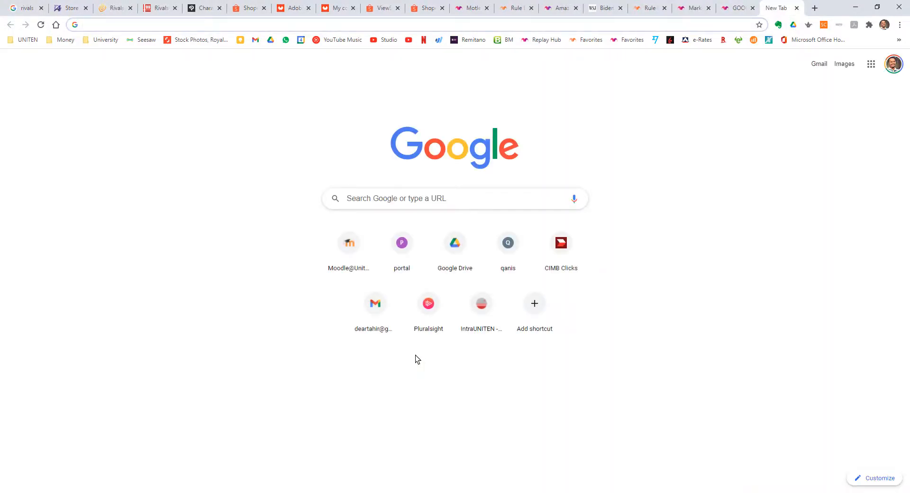
Step: Search Google Images for "thumb close up"
text(thub)
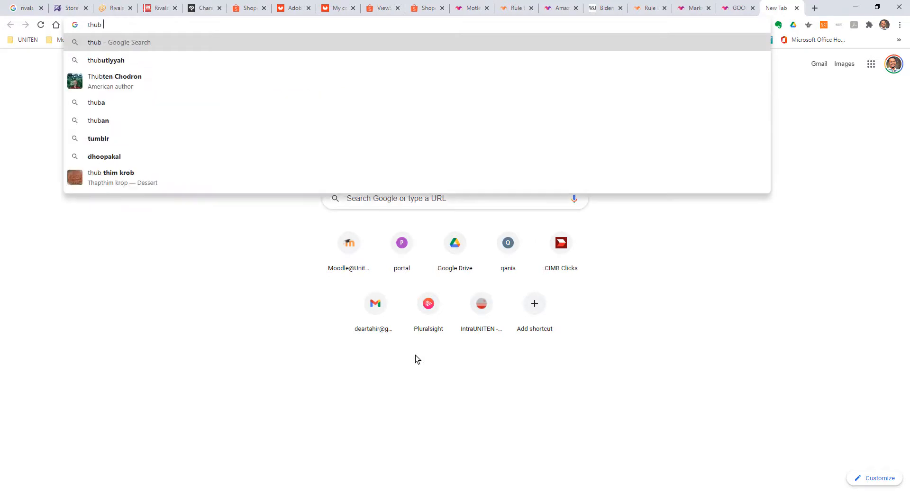
key(BackSpace)
key(BackSpace)
text(mb c)
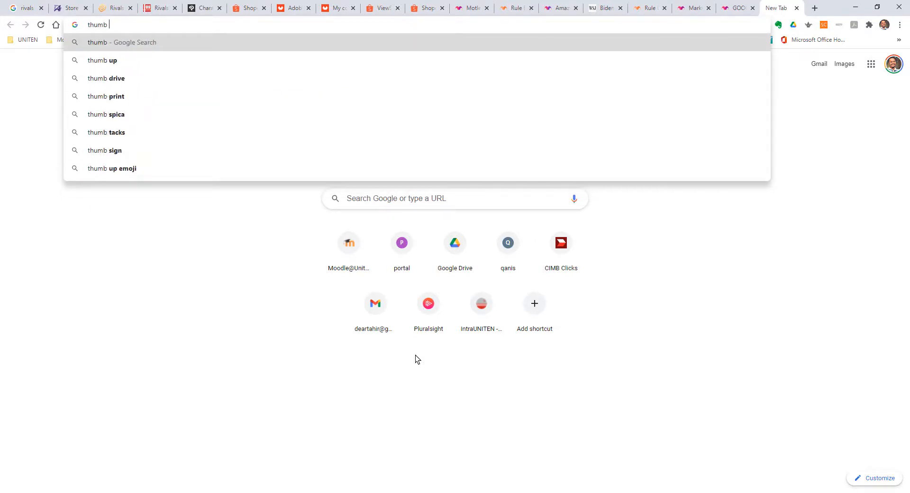
text(lose up)
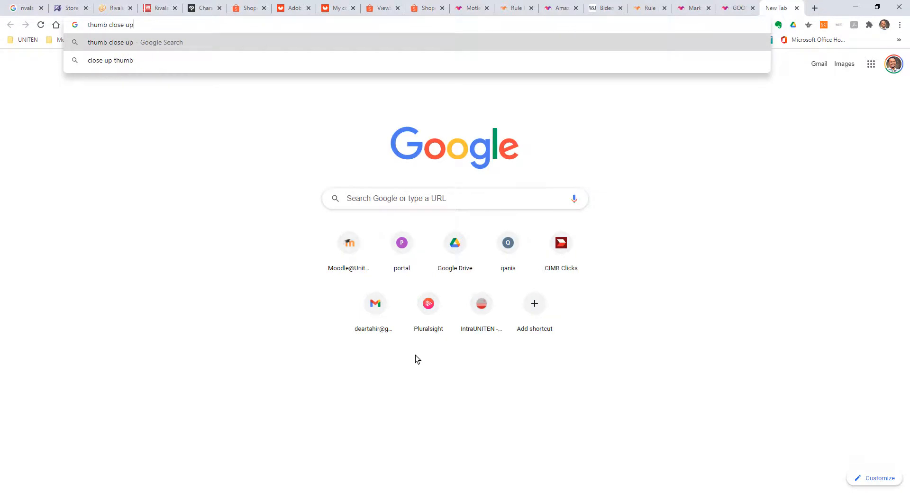
key(Return)
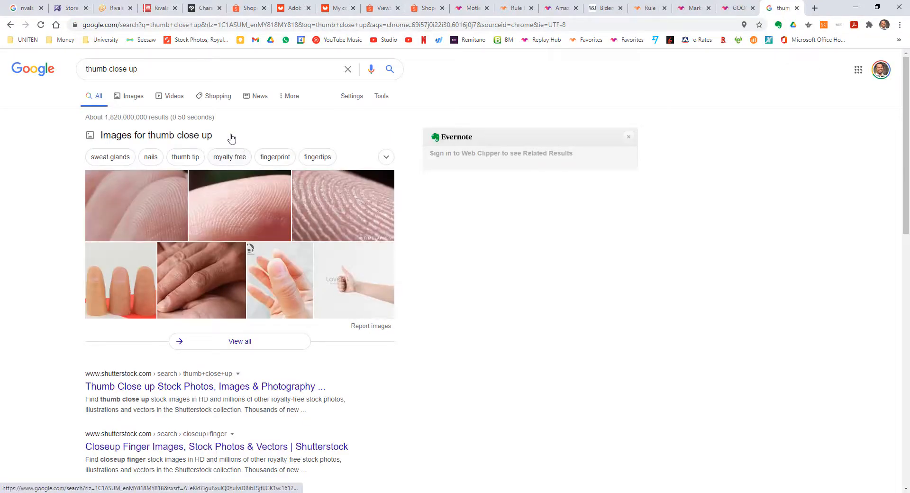
click(124, 96)
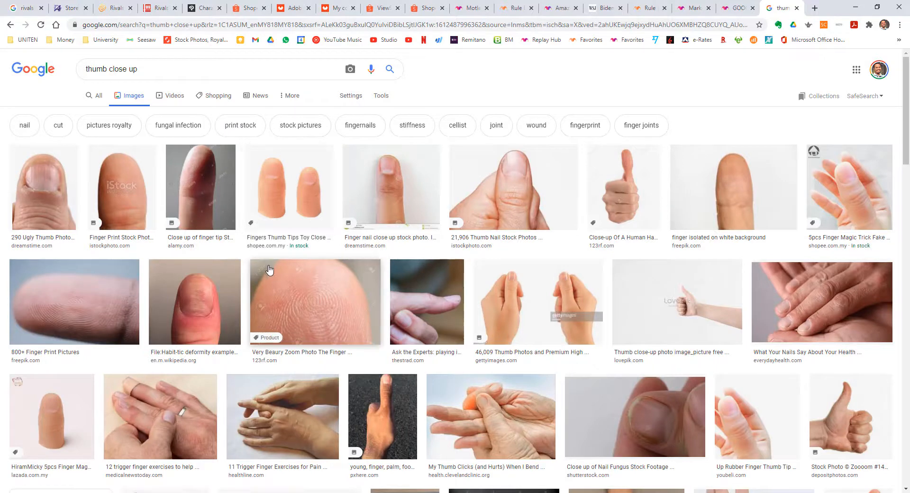
Step: Browse the thumb image results and enlarge the thumbs-up photo and the close-up photo of a thumb tip
scroll(265, 271, down, 5)
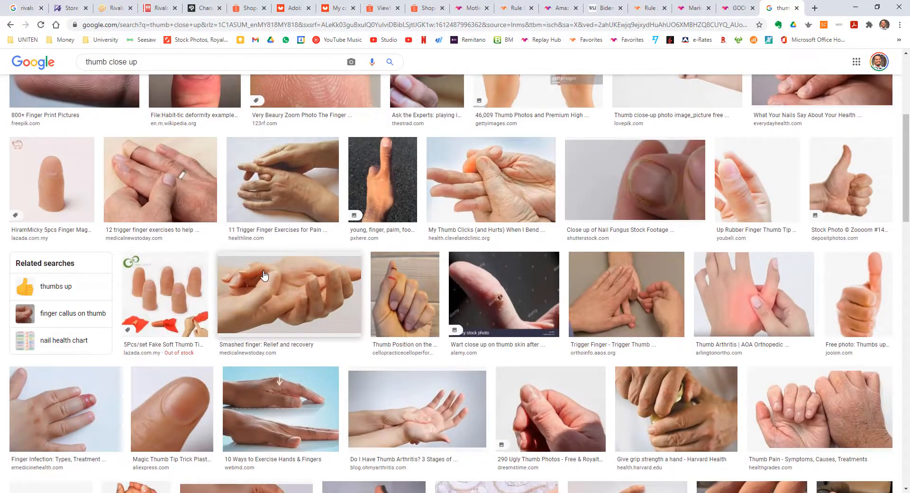
scroll(264, 277, down, 2)
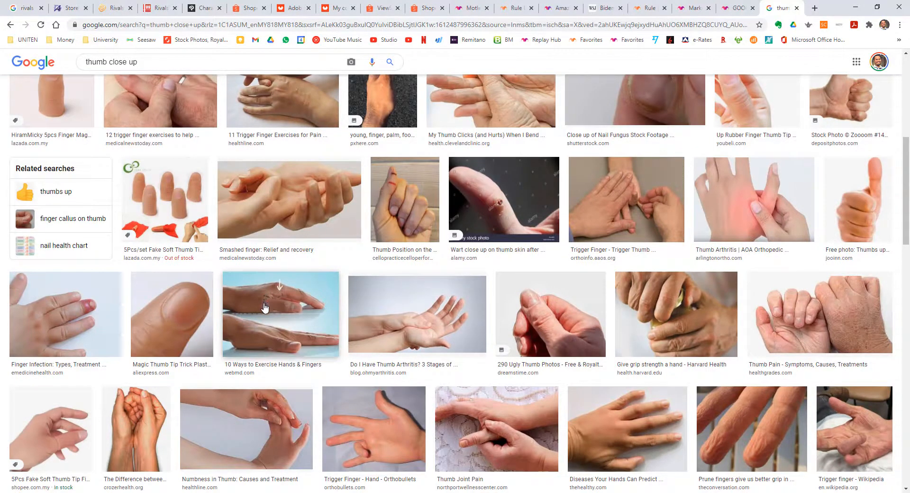
click(861, 195)
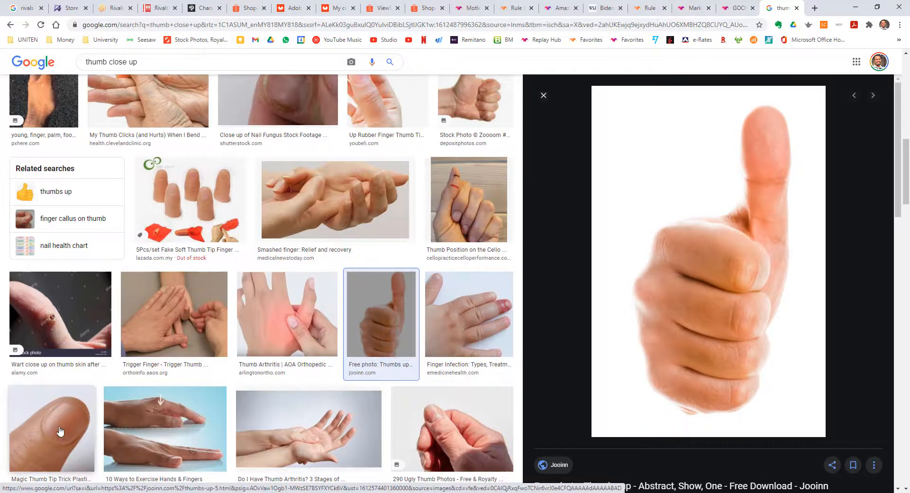
click(38, 431)
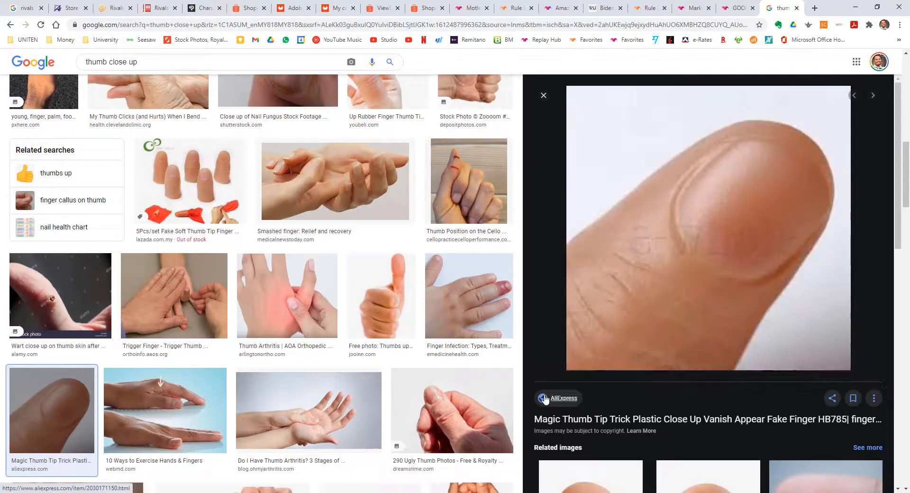
Step: Switch back to Maya and select the block of four faces on the side of the palm just past the wrist
click(434, 492)
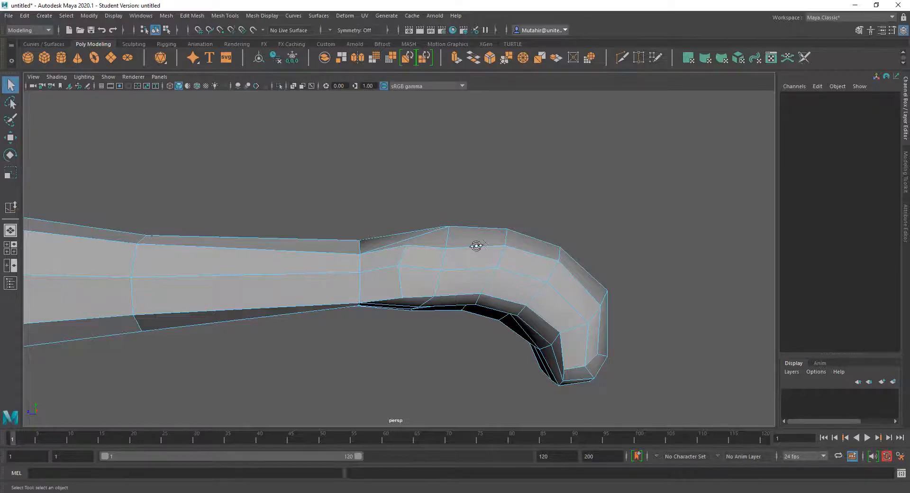
alt+drag(475, 246, 463, 265)
alt+right_drag(491, 259, 494, 311)
alt+drag(494, 280, 494, 260)
alt+right_drag(493, 259, 438, 241)
click(438, 240)
shift+click(481, 234)
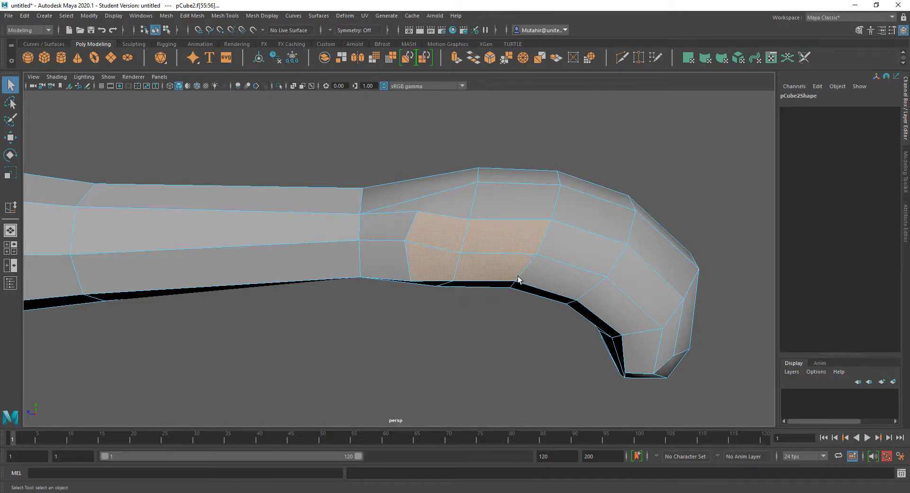
alt+drag(518, 280, 538, 296)
alt+middle_drag(539, 297, 536, 280)
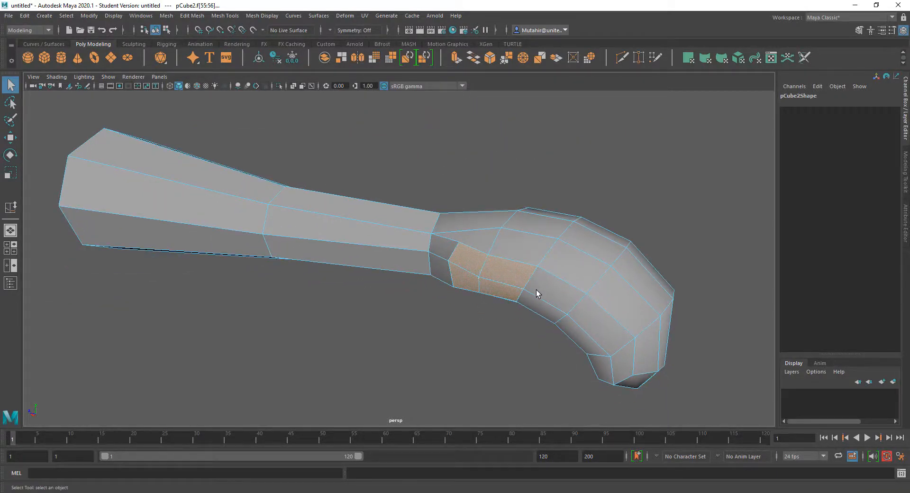